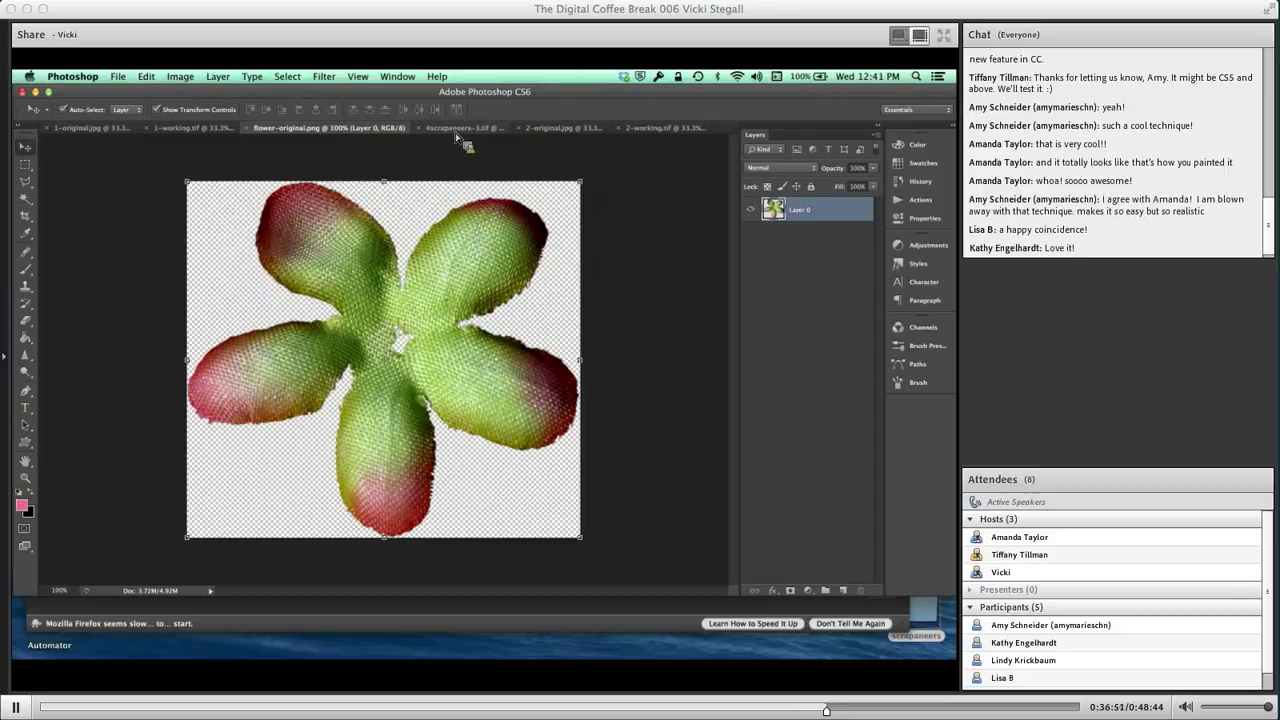
In 4scrapaneers-3.tif, shift the watercolor background to the left behind the recolored flower and select the flower layer.
click(456, 134)
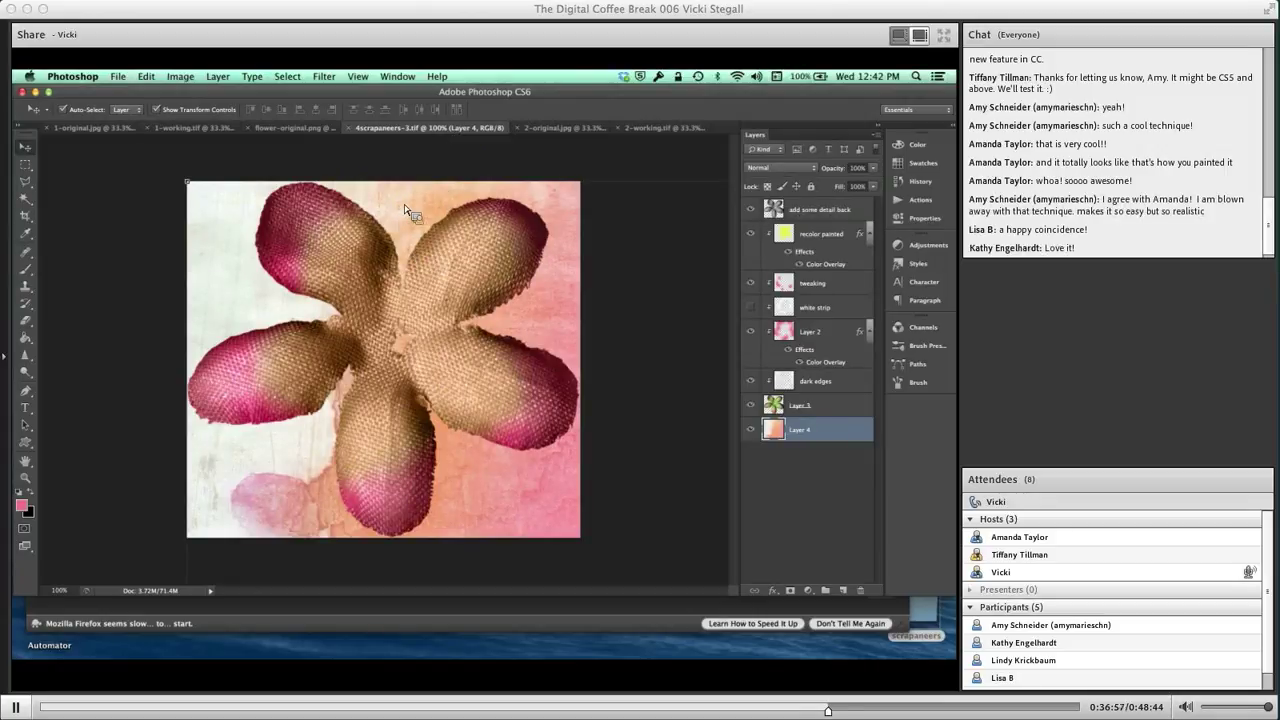
drag(405, 210, 312, 200)
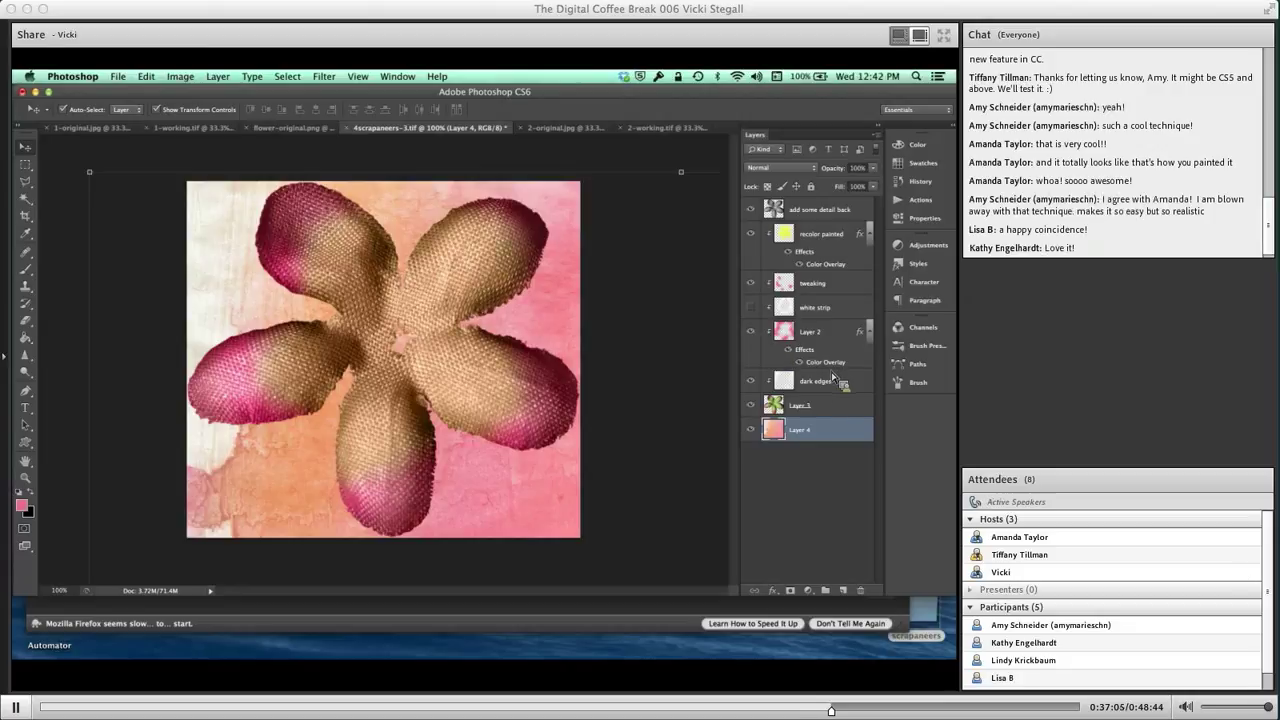
click(830, 408)
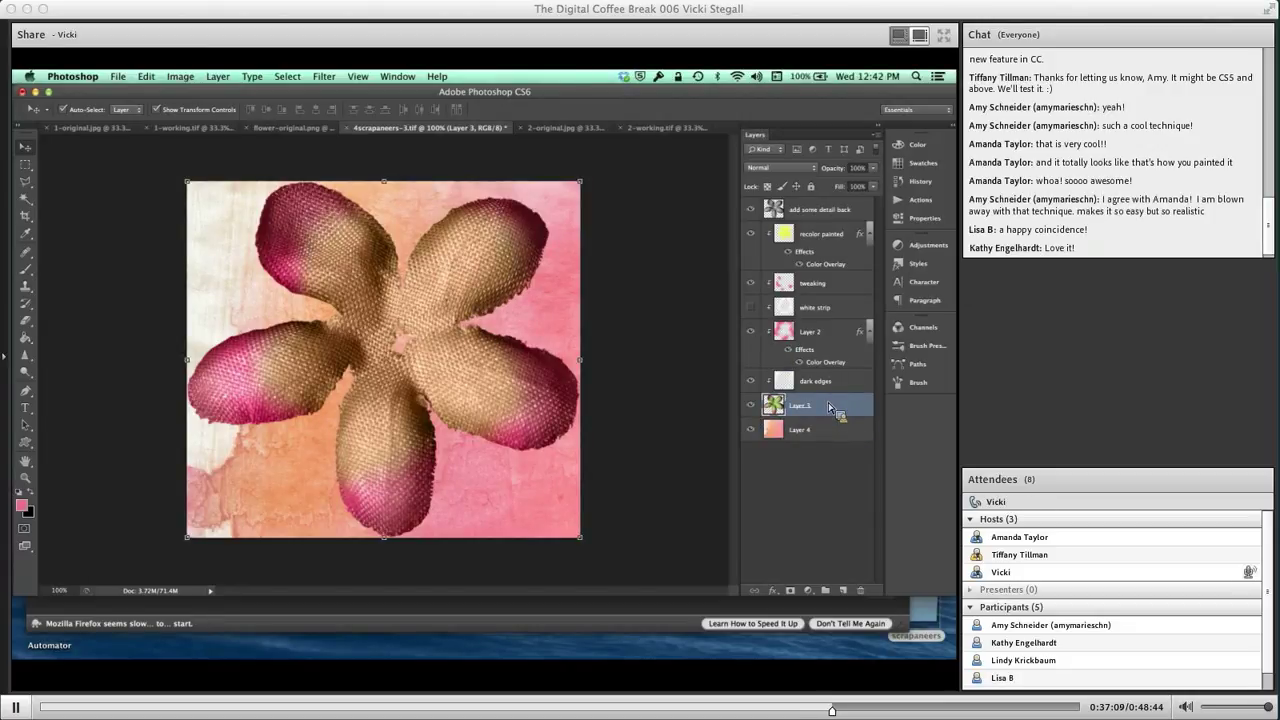
Copy the watercolor artwork from 1-original.jpg into flower-original.png and place it beneath the flower layer.
drag(830, 408, 240, 138)
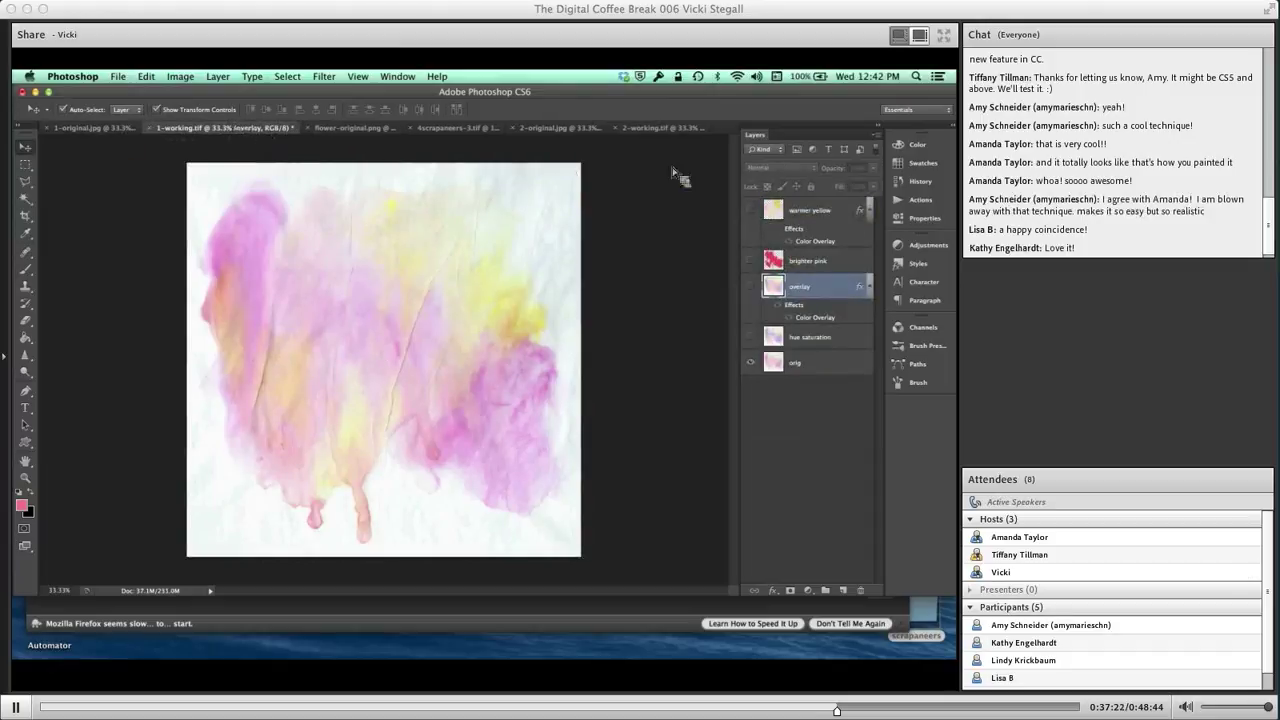
click(755, 210)
drag(240, 145, 755, 208)
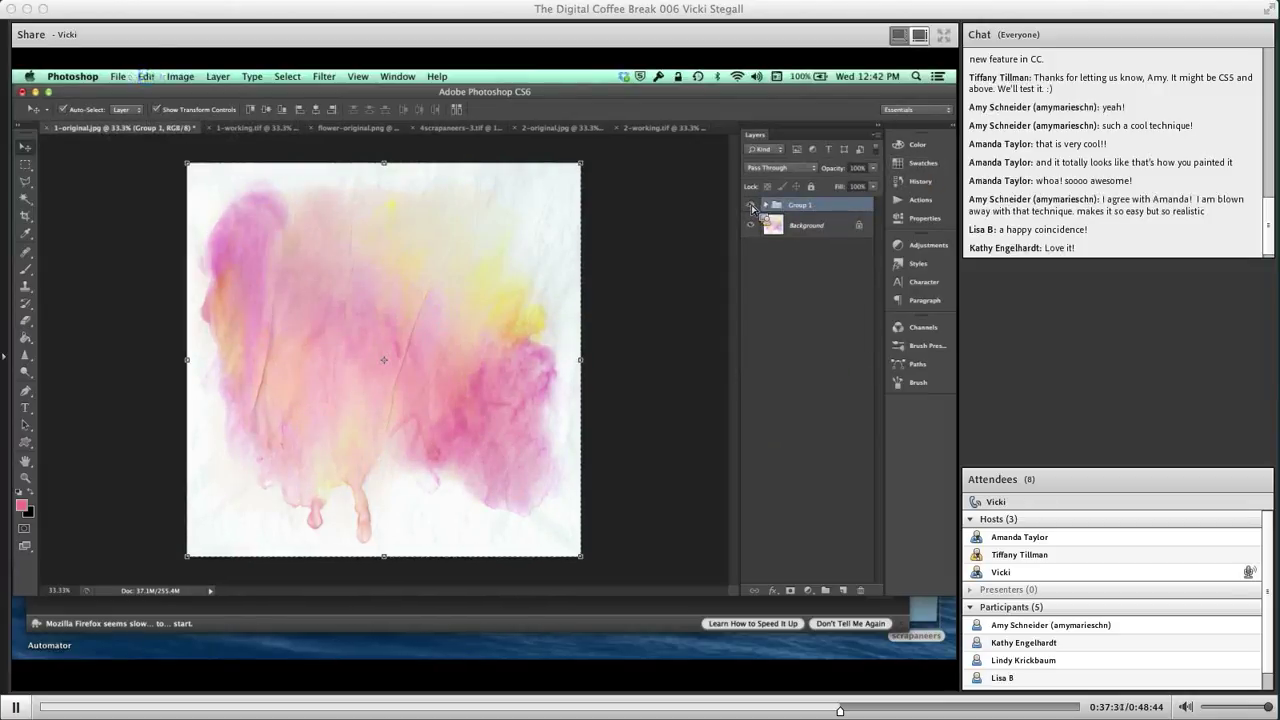
click(360, 129)
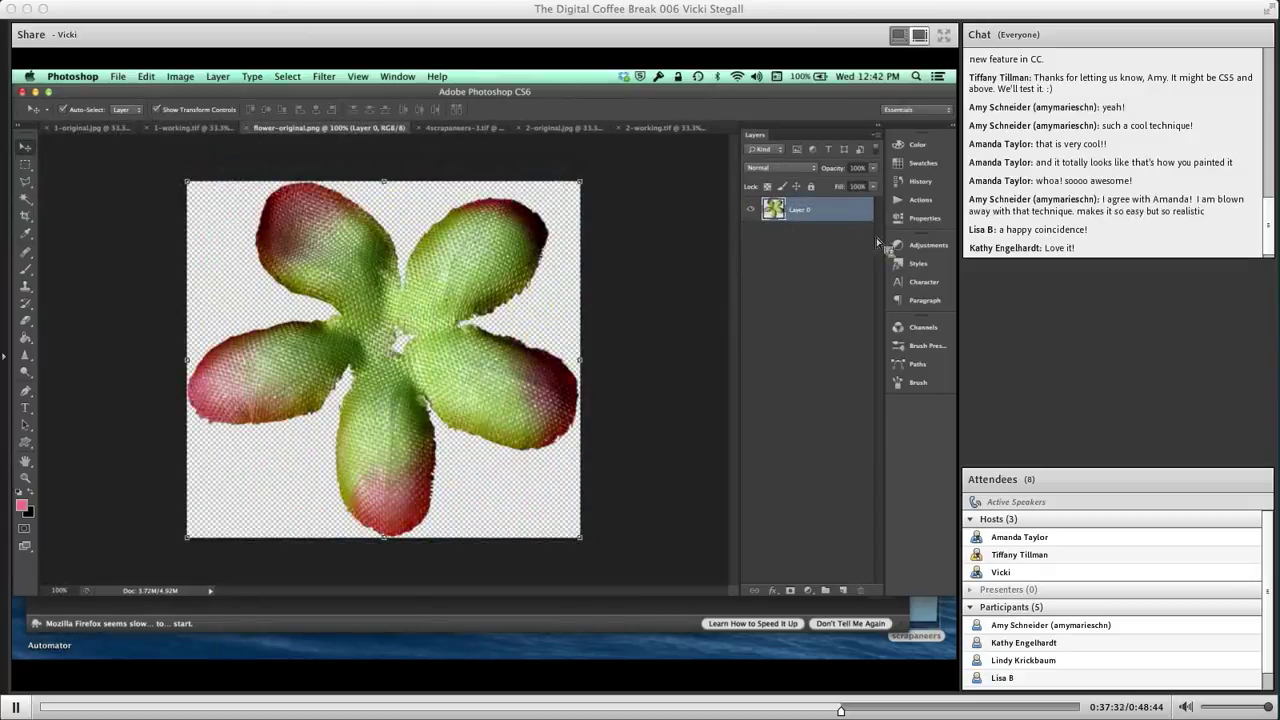
drag(878, 242, 843, 252)
drag(479, 474, 488, 491)
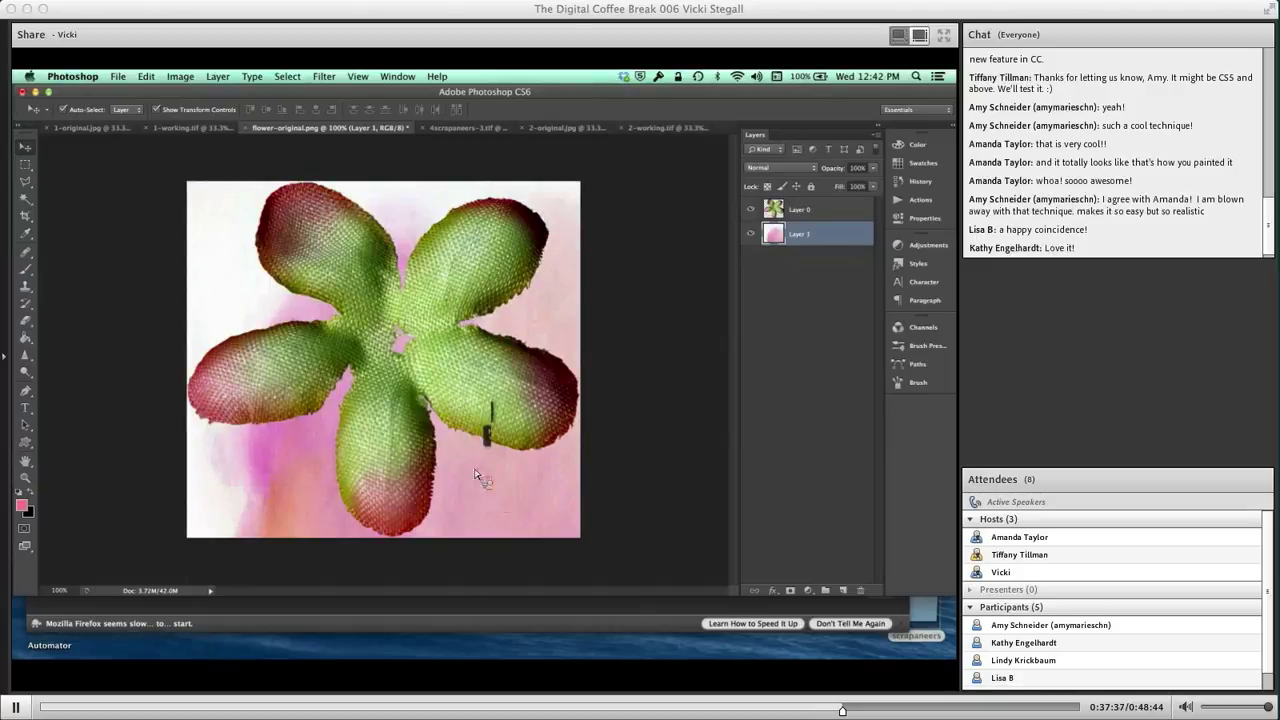
Scale the watercolor layer to about 45% width and 53% height, positioned so it fills the canvas behind the flower.
key(super+minus)
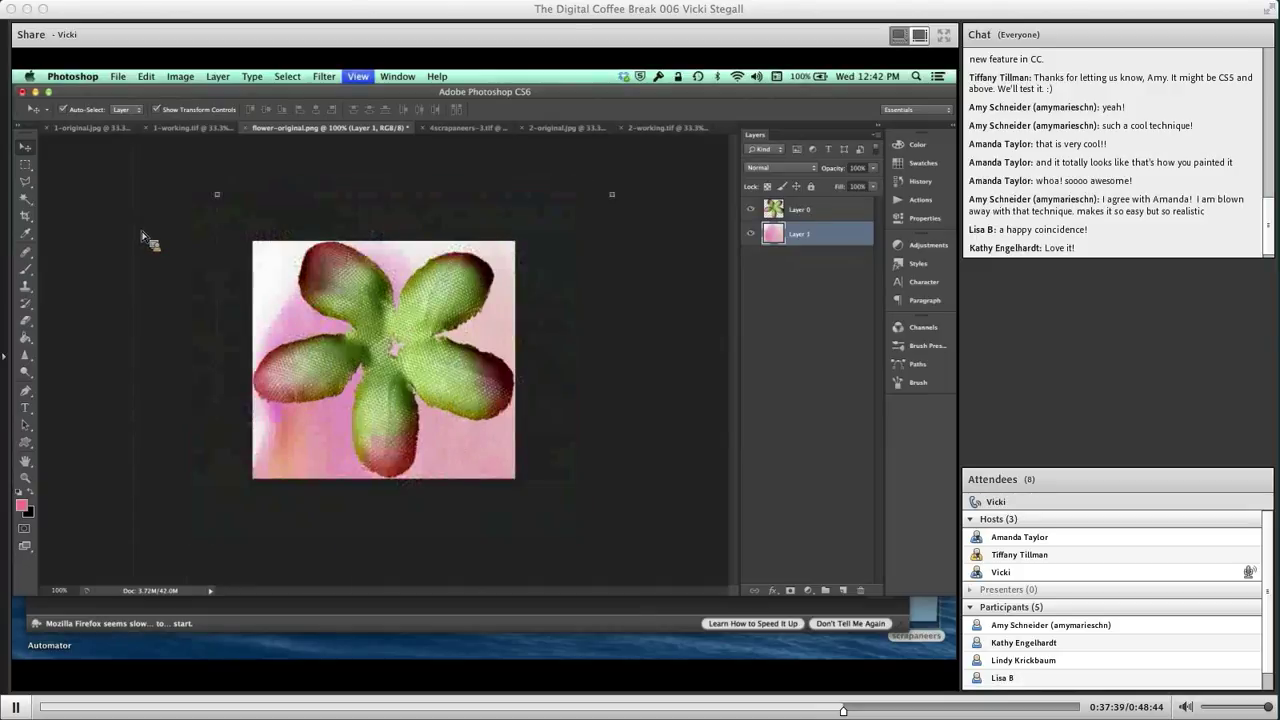
key(super+minus)
key(super+minus)
key(super+minus)
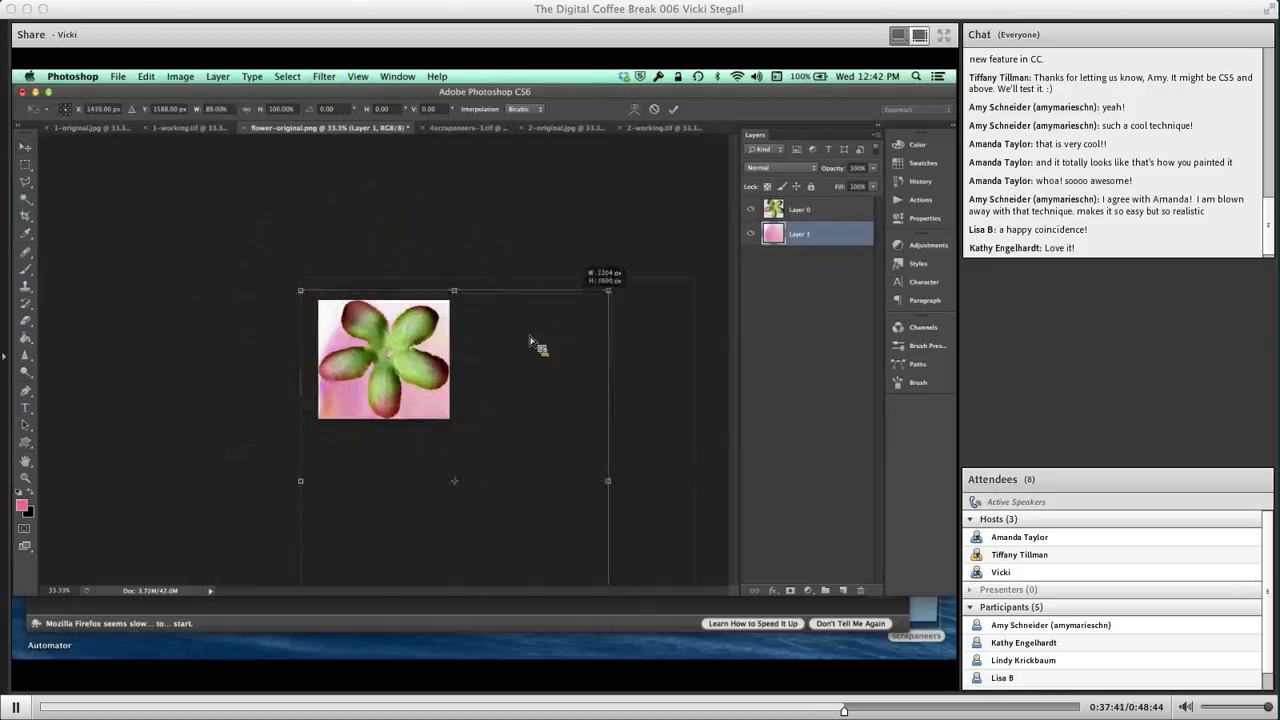
drag(697, 279, 425, 315)
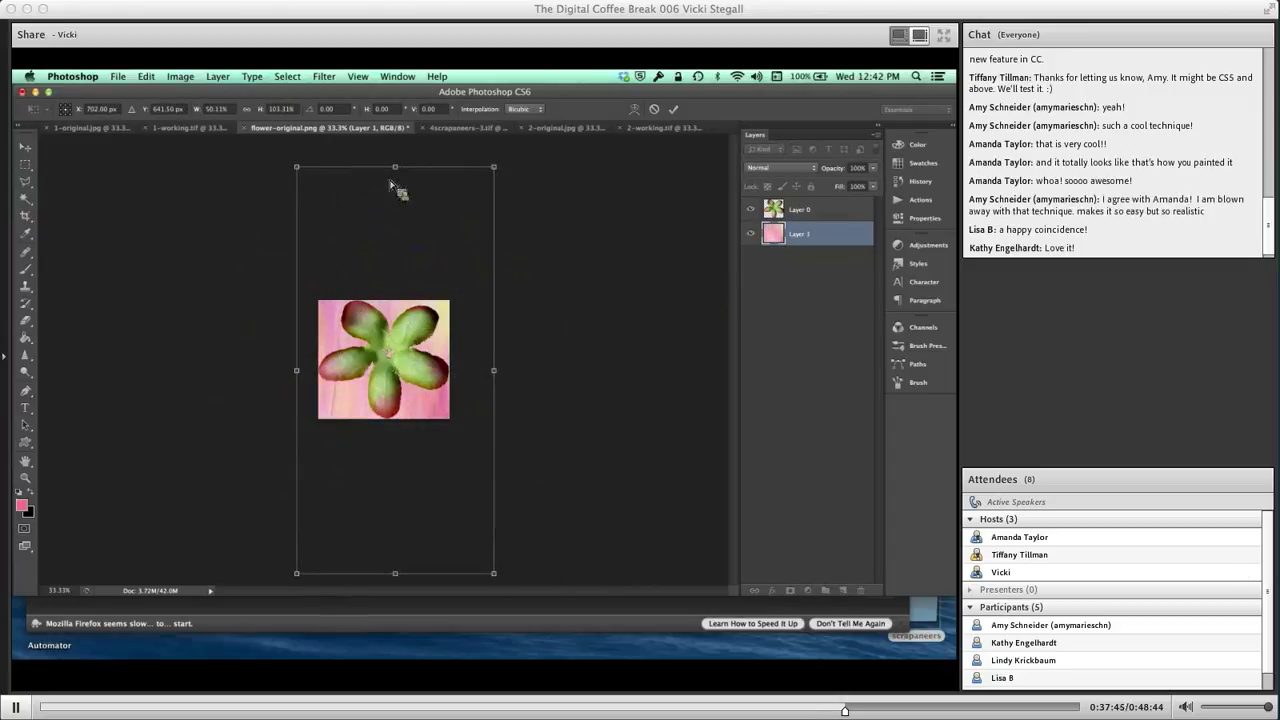
drag(396, 168, 420, 303)
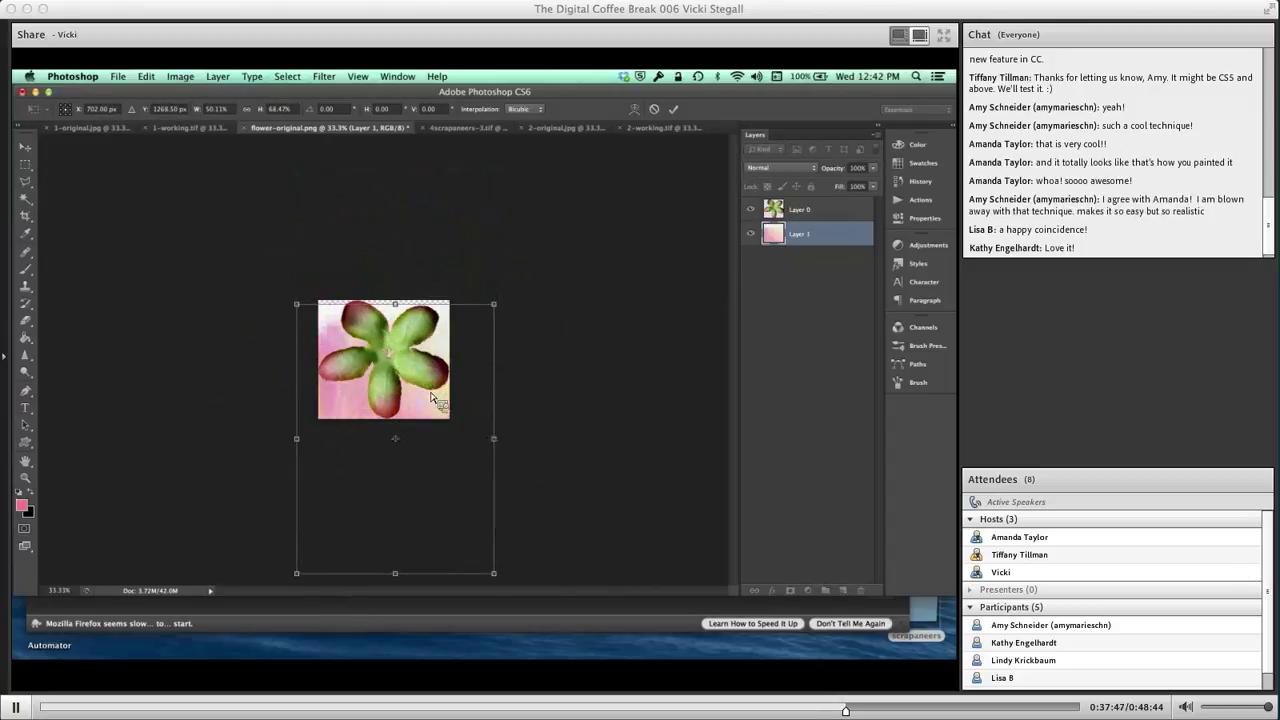
drag(428, 400, 423, 349)
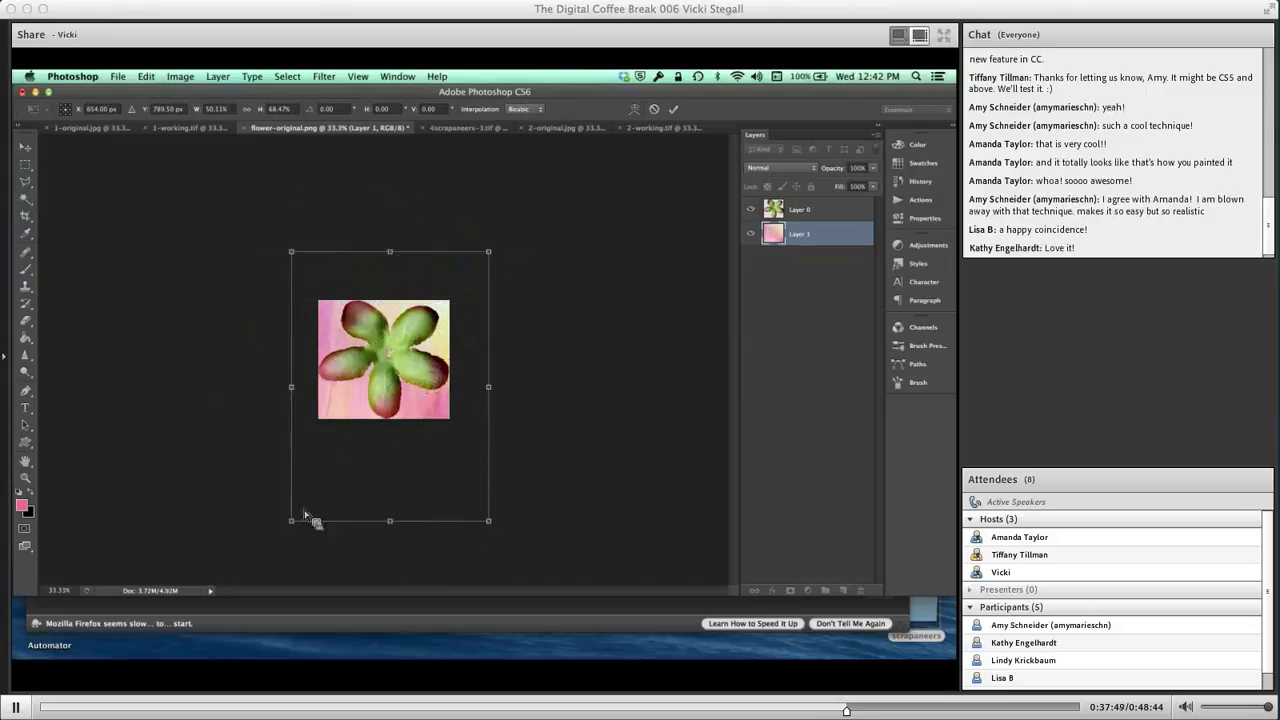
drag(292, 519, 322, 465)
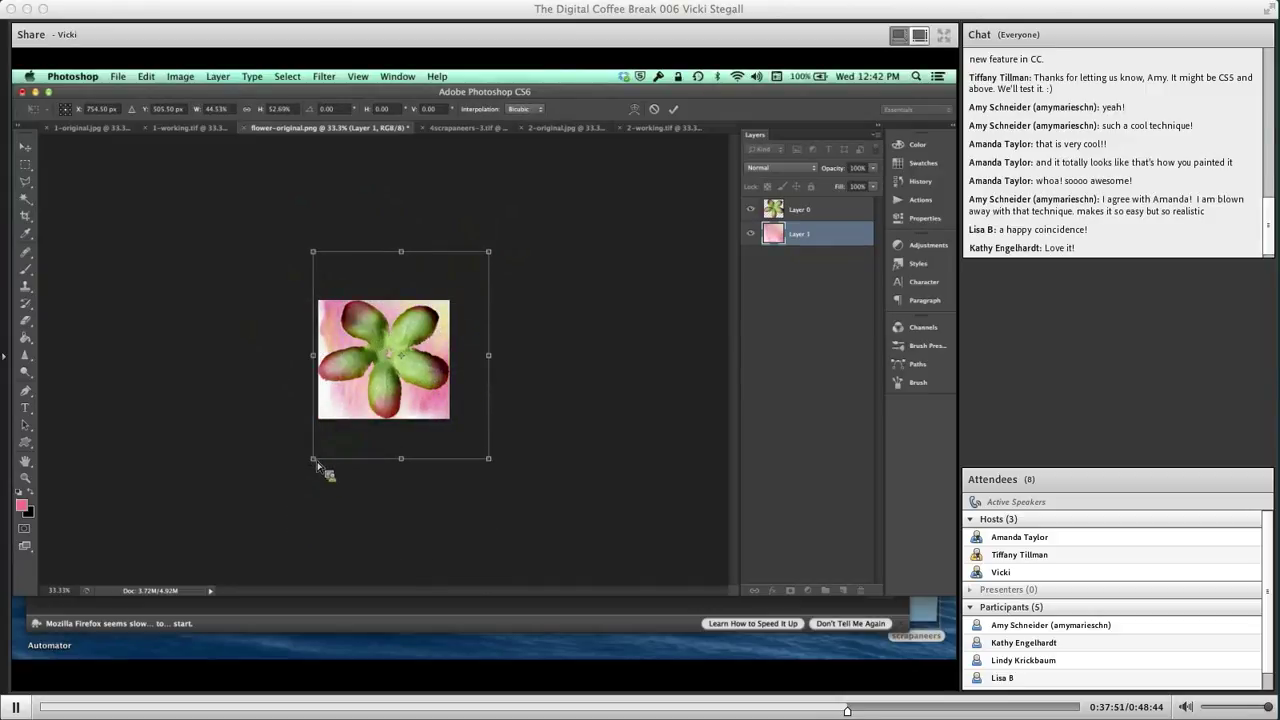
click(674, 110)
Select the flower layer and sample pink #e98ab1 from the watercolor background as the foreground color.
click(815, 207)
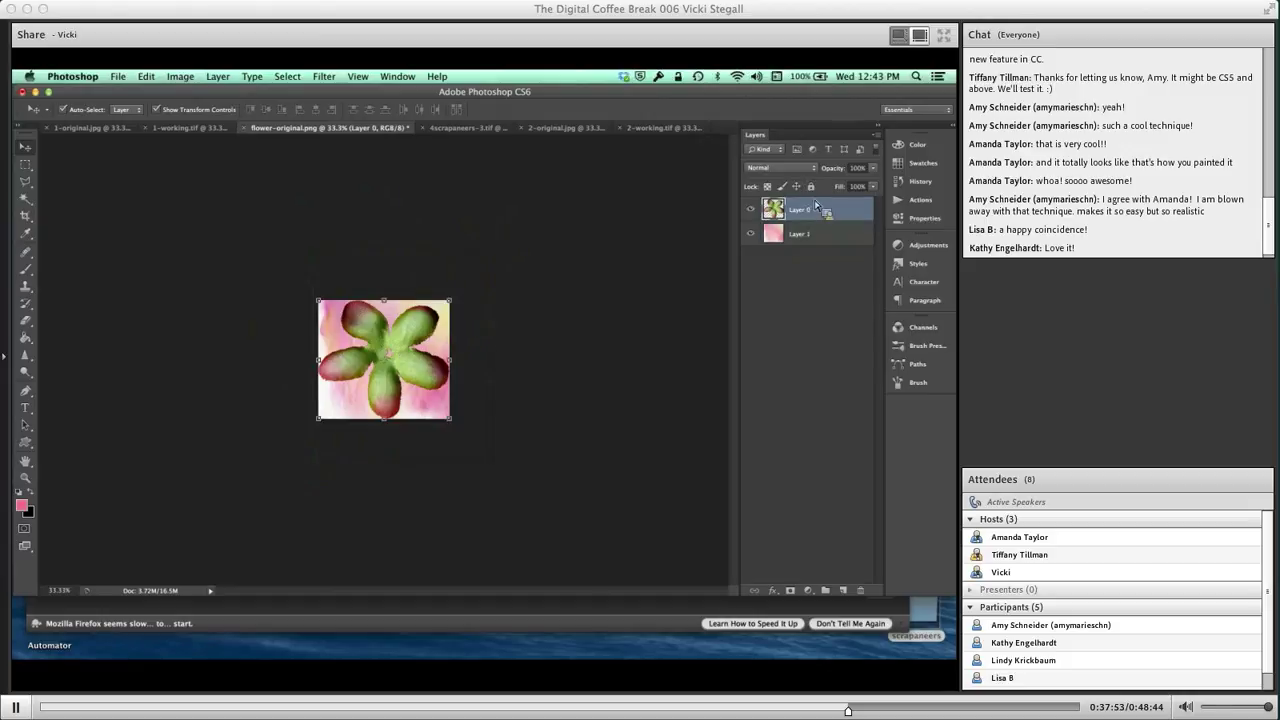
key(super+equal)
key(super+equal)
key(super+equal)
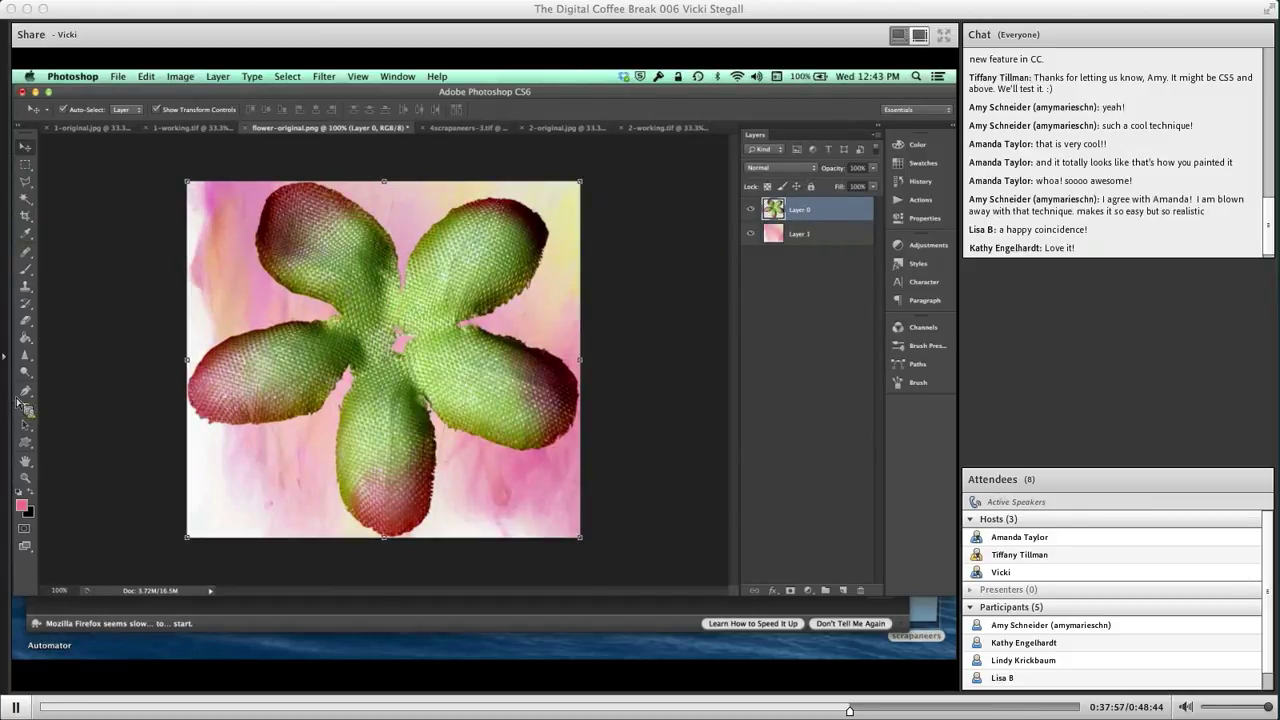
click(23, 517)
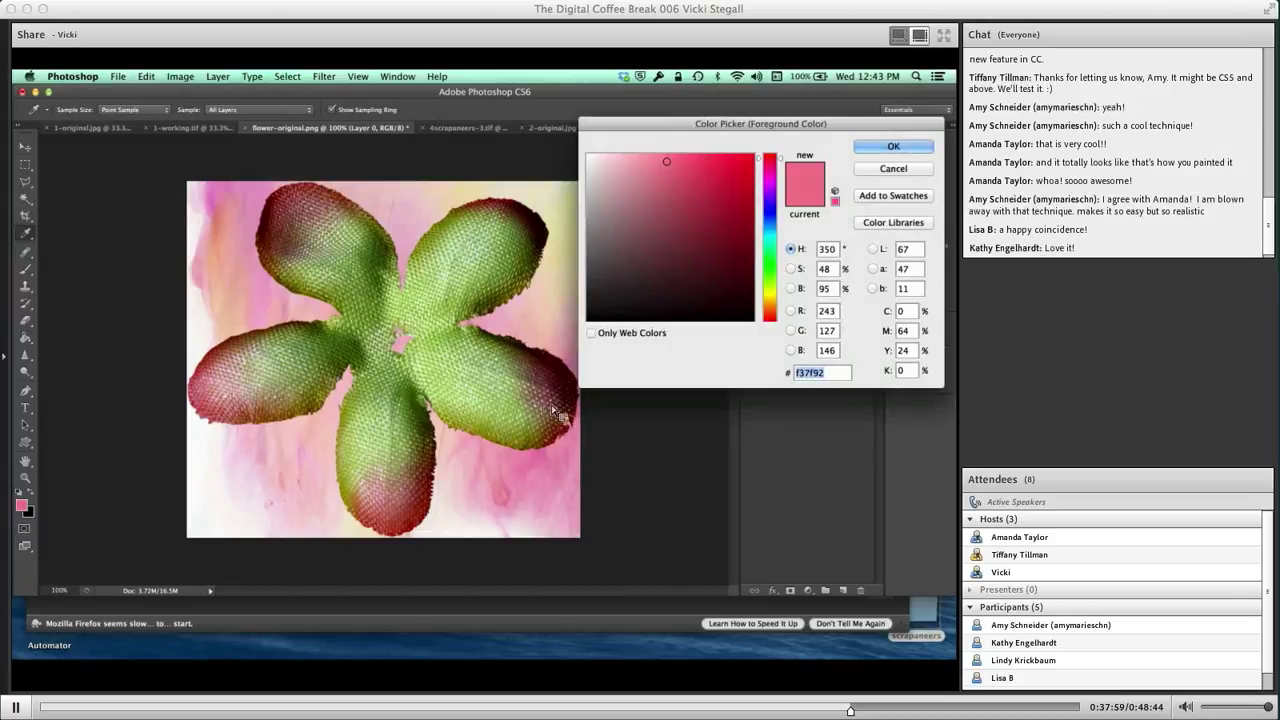
click(547, 464)
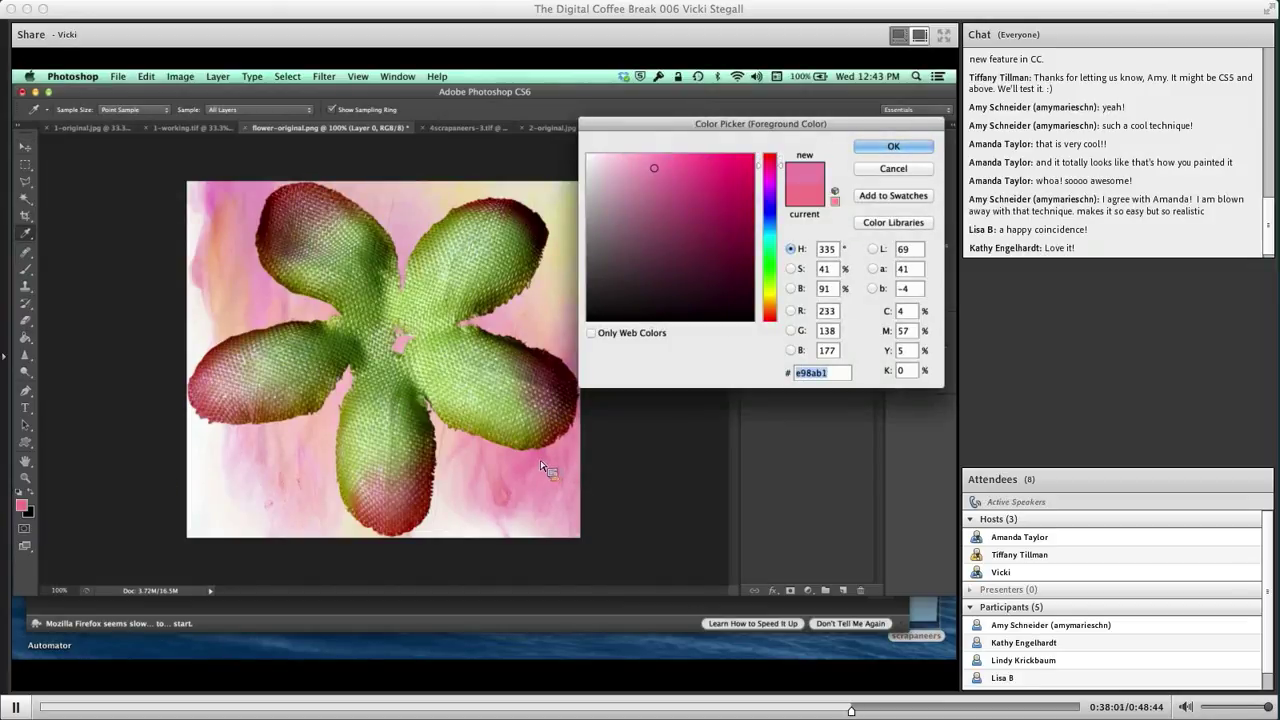
click(868, 147)
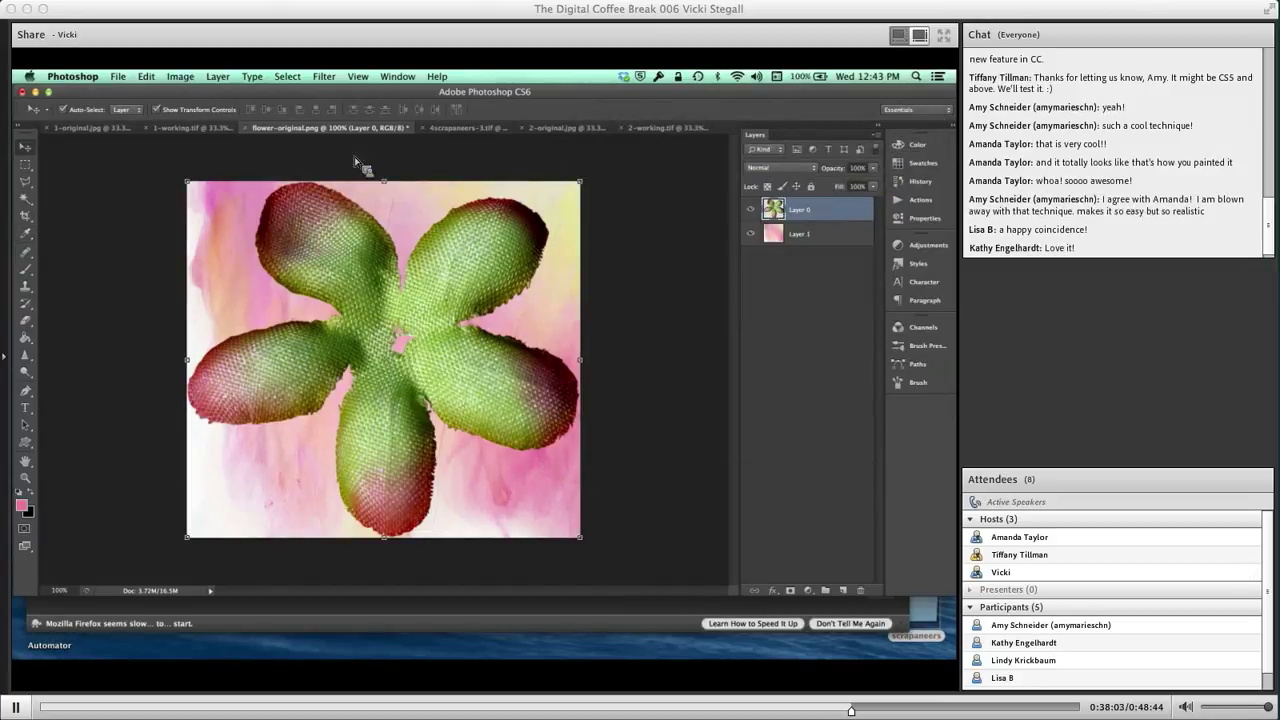
Activate the Brush tool and reduce the brush size to 175.
click(25, 270)
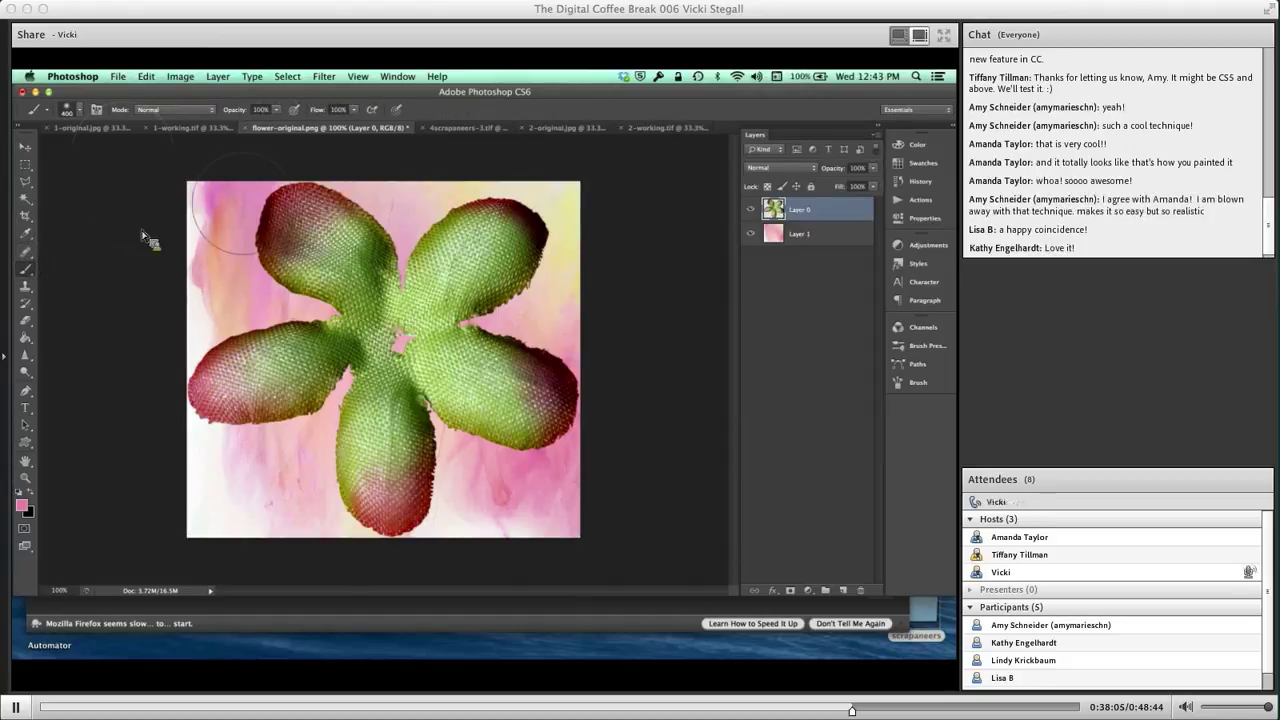
key(bracketleft)
key(bracketleft)
key(bracketleft)
key(bracketleft)
key(bracketleft)
mouse_move(265, 208)
mouse_down()
mouse_move(345, 205)
mouse_move(280, 250)
mouse_move(325, 197)
mouse_move(266, 240)
mouse_move(240, 305)
mouse_move(266, 314)
mouse_move(241, 326)
mouse_move(210, 380)
mouse_move(329, 516)
mouse_move(388, 505)
mouse_move(376, 523)
mouse_move(426, 521)
mouse_move(410, 518)
mouse_move(452, 476)
mouse_move(505, 345)
mouse_move(540, 370)
mouse_move(550, 430)
mouse_move(575, 405)
mouse_move(542, 455)
mouse_up()
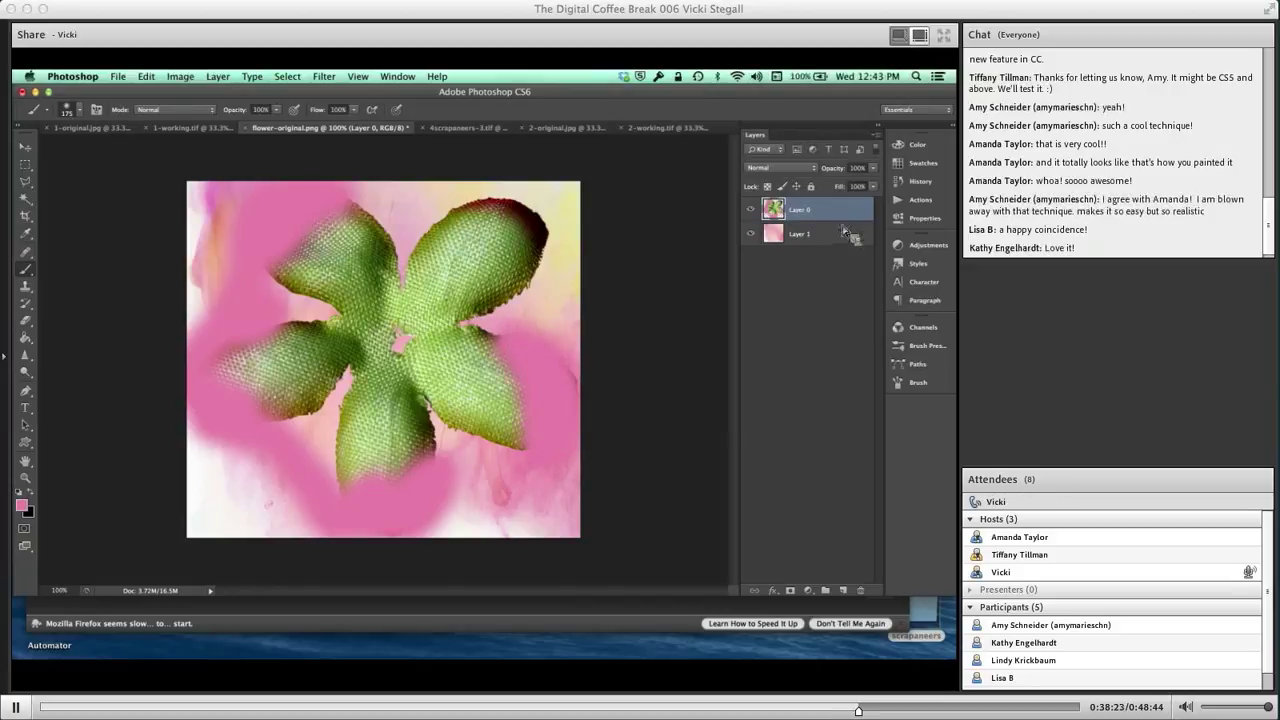
drag(842, 214, 845, 226)
key(super+z)
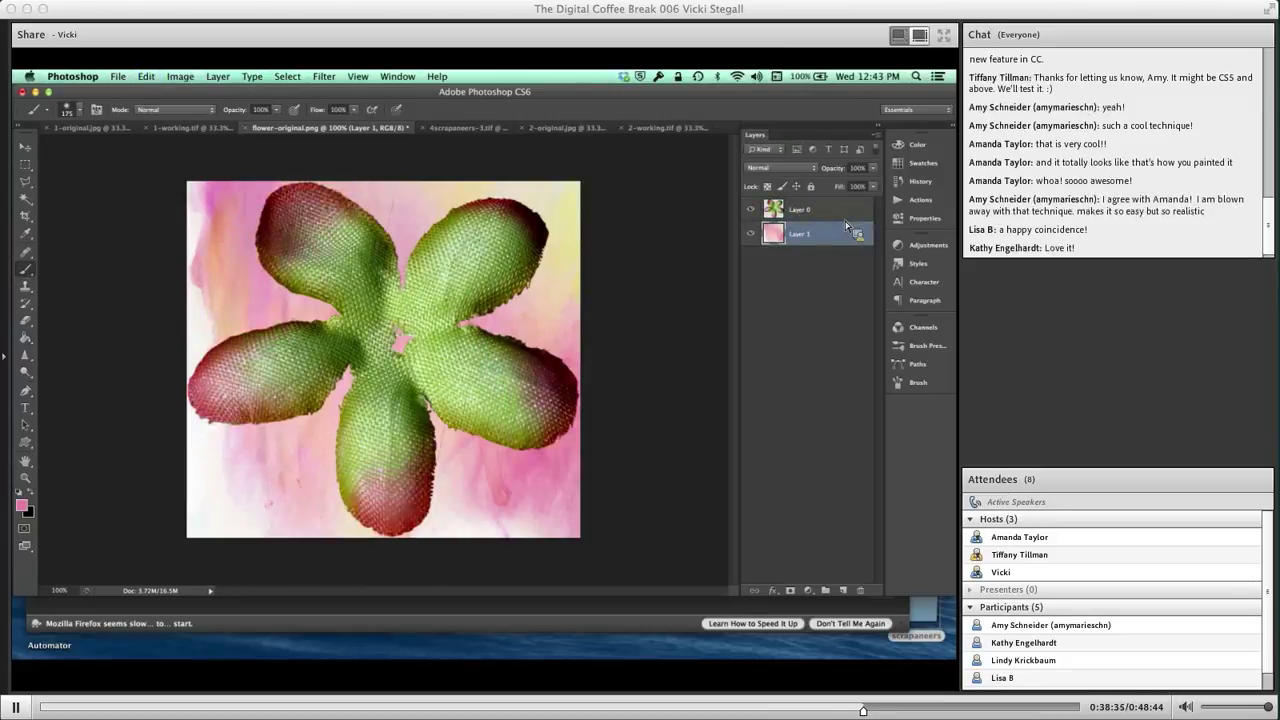
Add a new layer above the flower layer and paint the tips of all five petals pink.
click(843, 590)
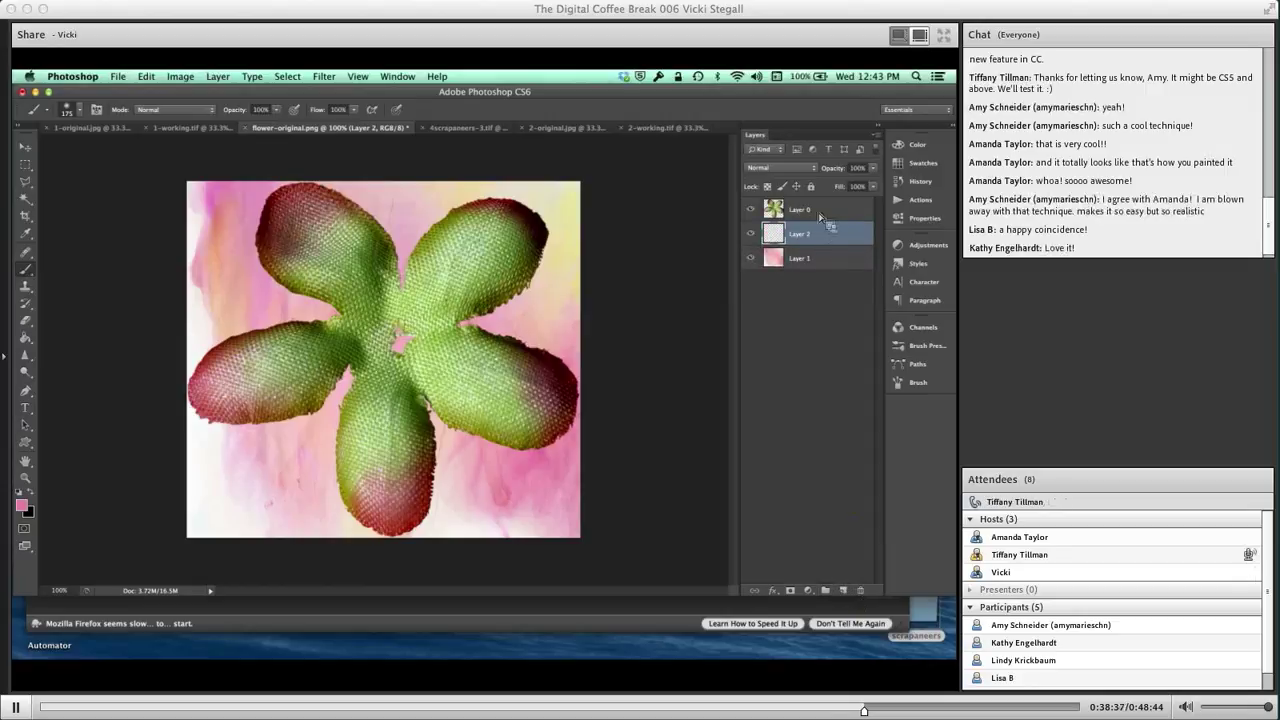
mouse_move(820, 215)
mouse_down()
mouse_move(818, 226)
mouse_move(812, 213)
mouse_up()
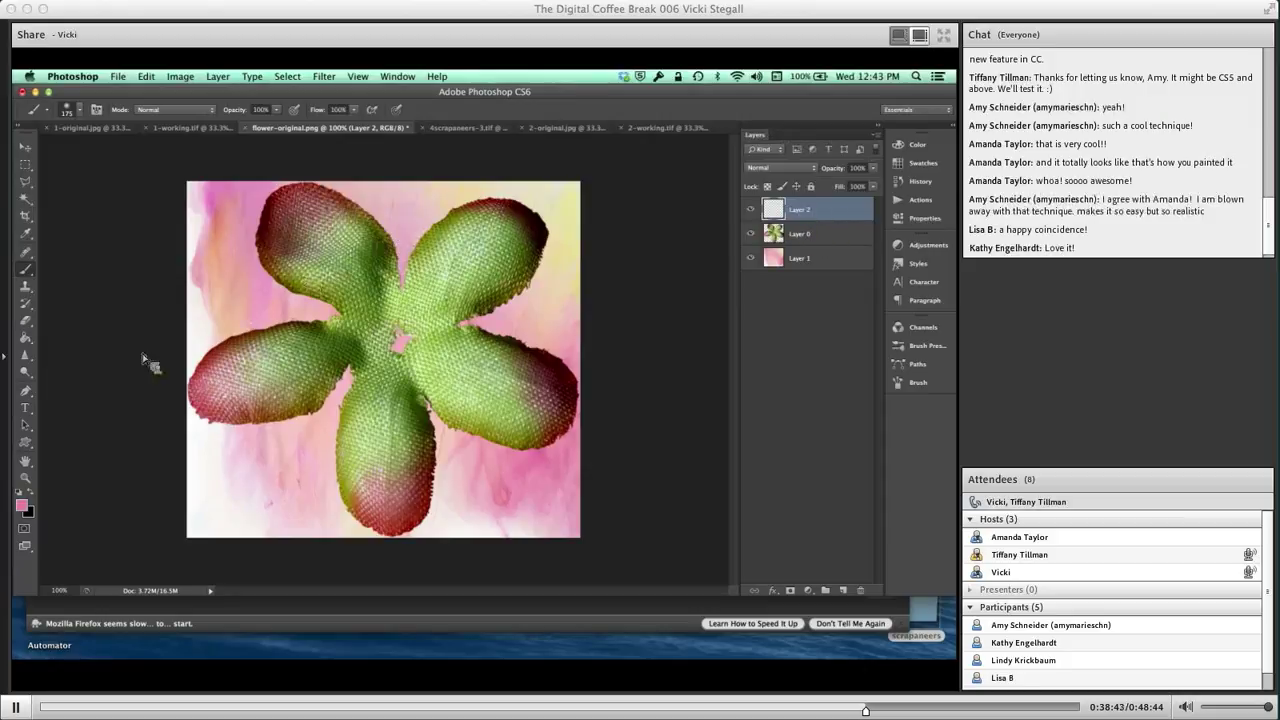
mouse_move(345, 215)
mouse_down()
mouse_move(352, 205)
mouse_move(288, 247)
mouse_move(300, 205)
mouse_move(246, 256)
mouse_up()
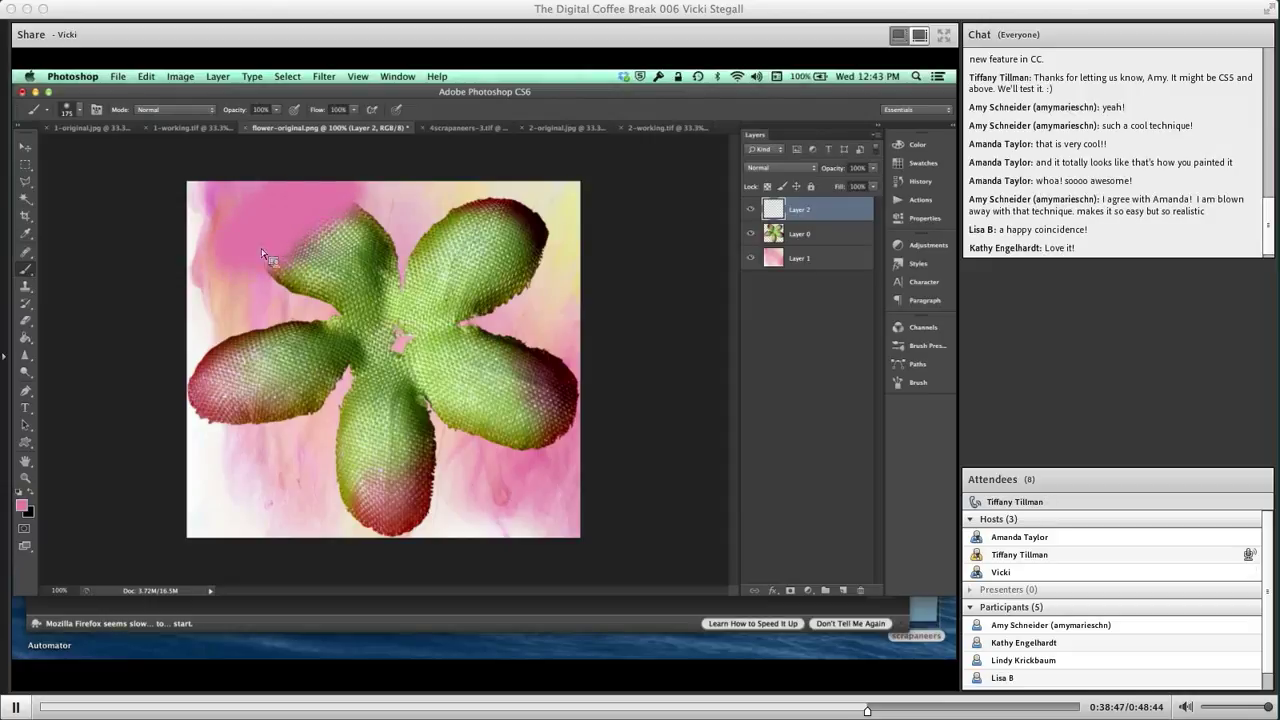
mouse_move(280, 322)
mouse_down()
mouse_move(235, 345)
mouse_move(205, 440)
mouse_move(214, 364)
mouse_move(292, 437)
mouse_move(276, 458)
mouse_move(361, 515)
mouse_move(402, 512)
mouse_move(435, 484)
mouse_move(534, 468)
mouse_move(557, 366)
mouse_move(542, 225)
mouse_move(550, 243)
mouse_move(493, 196)
mouse_move(453, 202)
mouse_move(552, 251)
mouse_up()
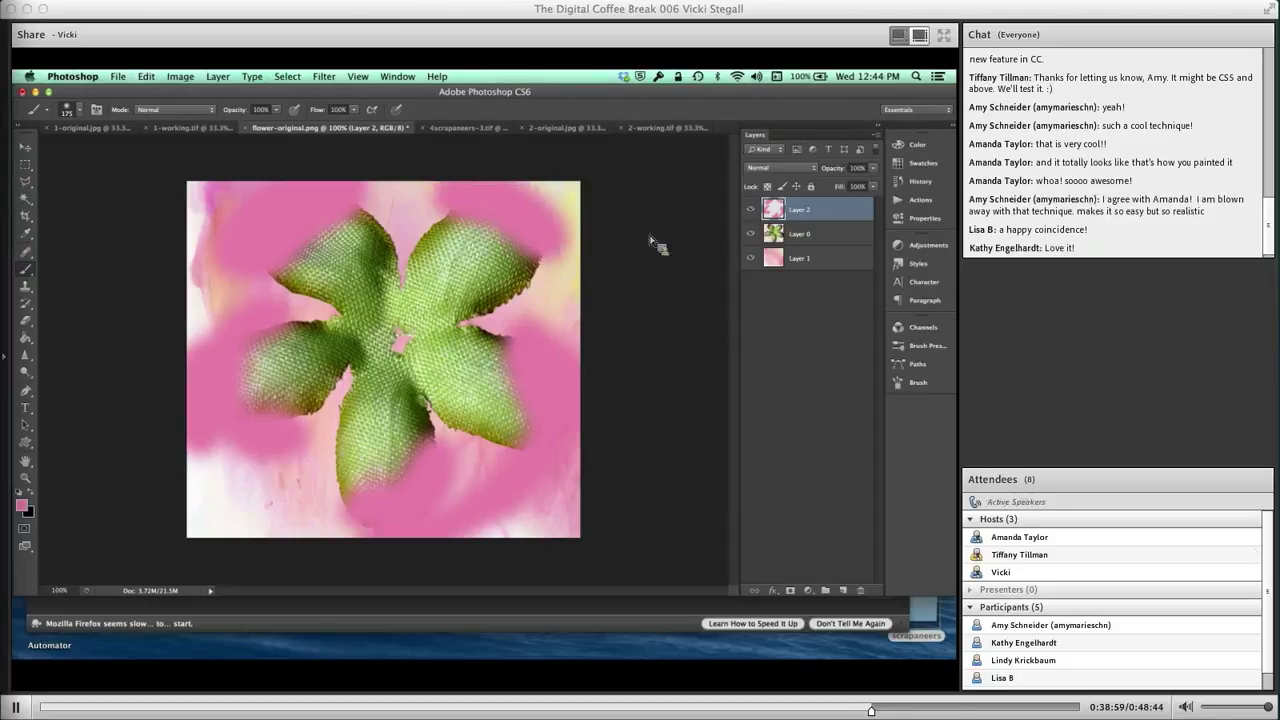
Clip the painted pink layer to the flower layer and set its blending mode to Color.
alt+click(831, 229)
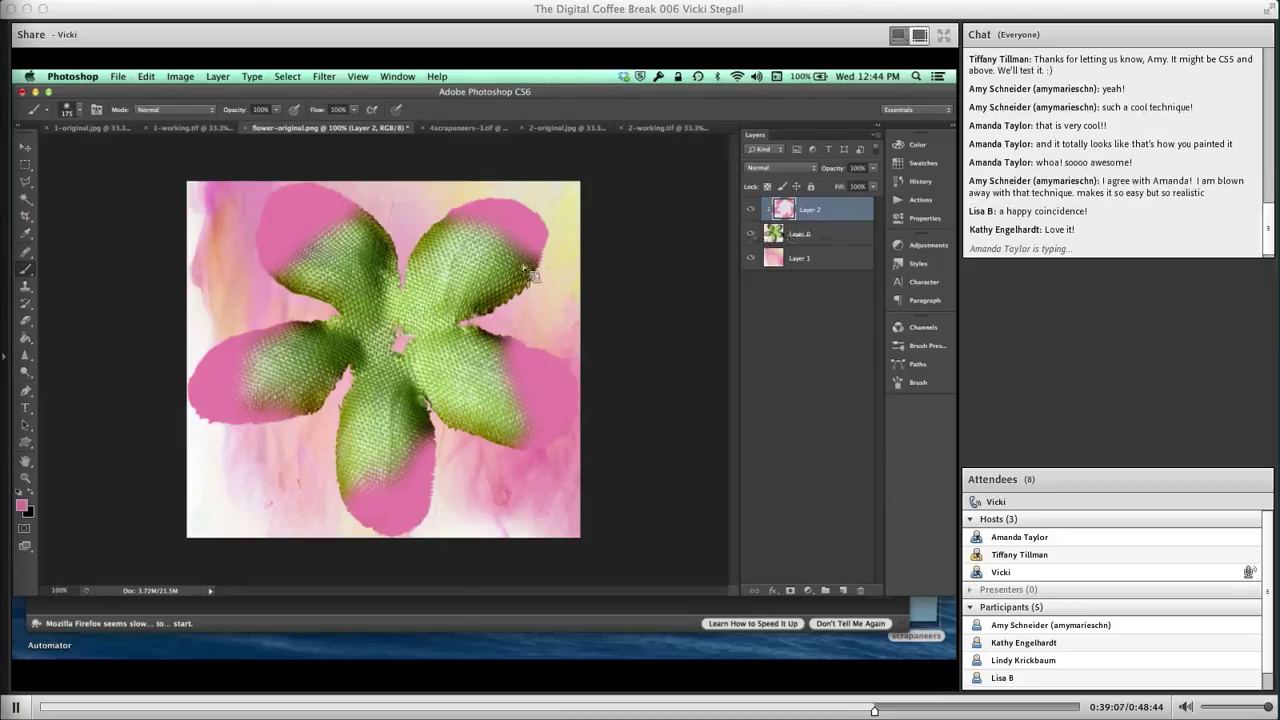
click(779, 167)
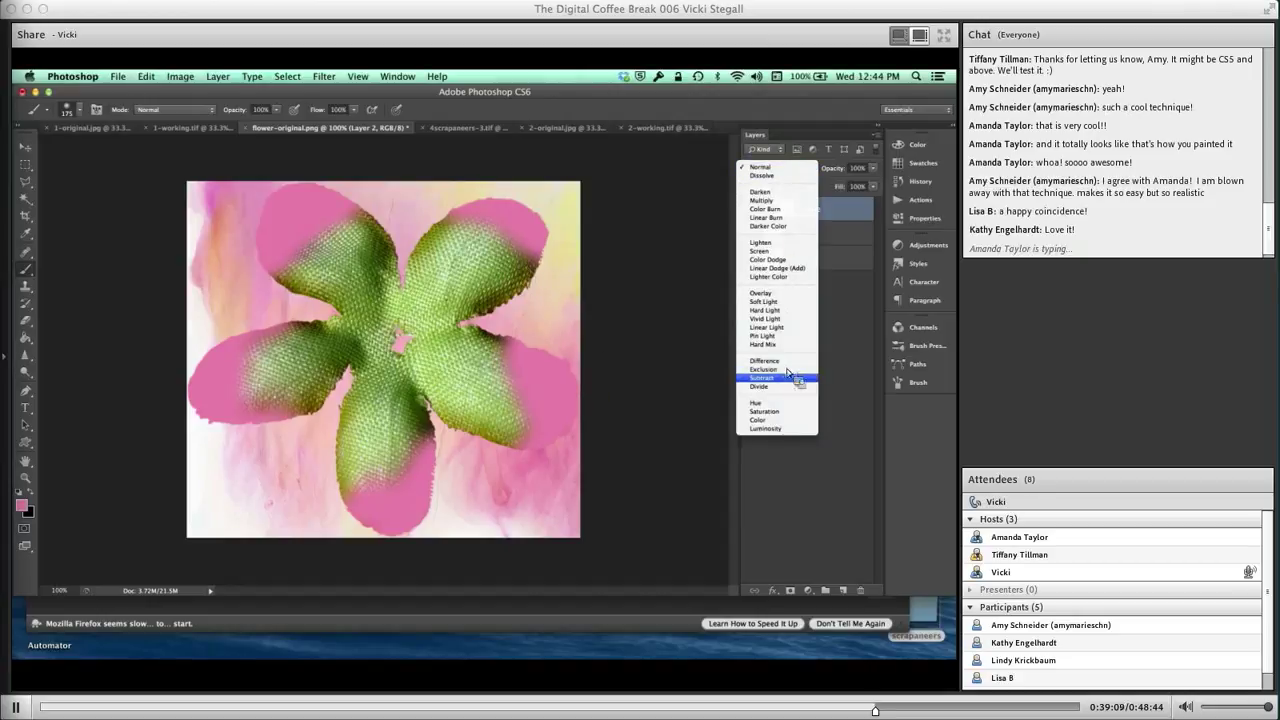
click(780, 421)
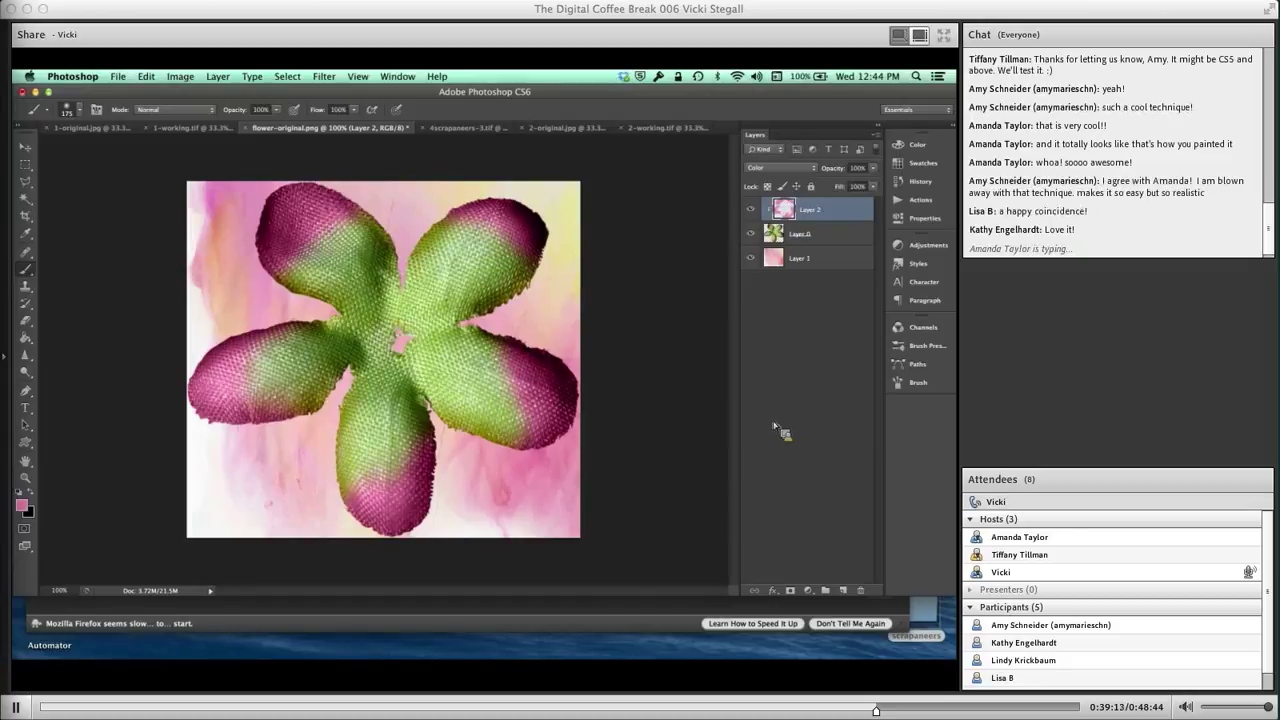
Add a clipped layer directly above the flower layer and sample peach #f2b9a0 from the watercolor background as the foreground color.
click(826, 237)
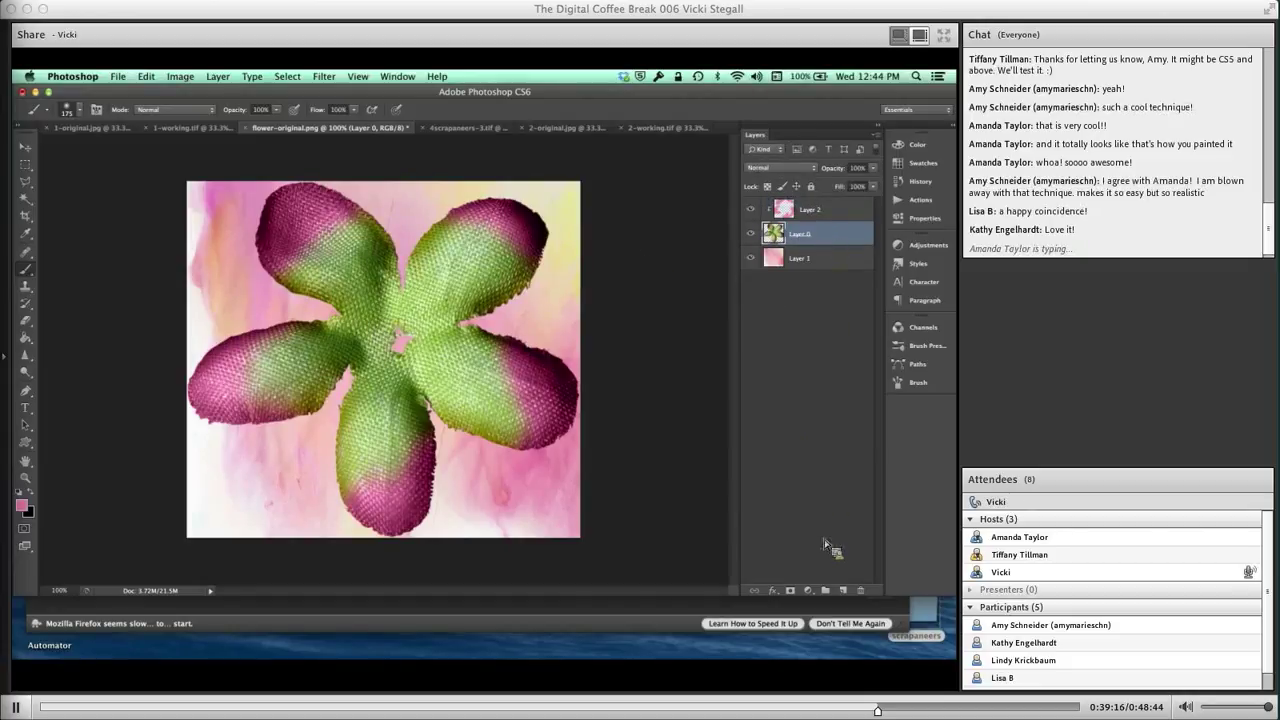
click(843, 590)
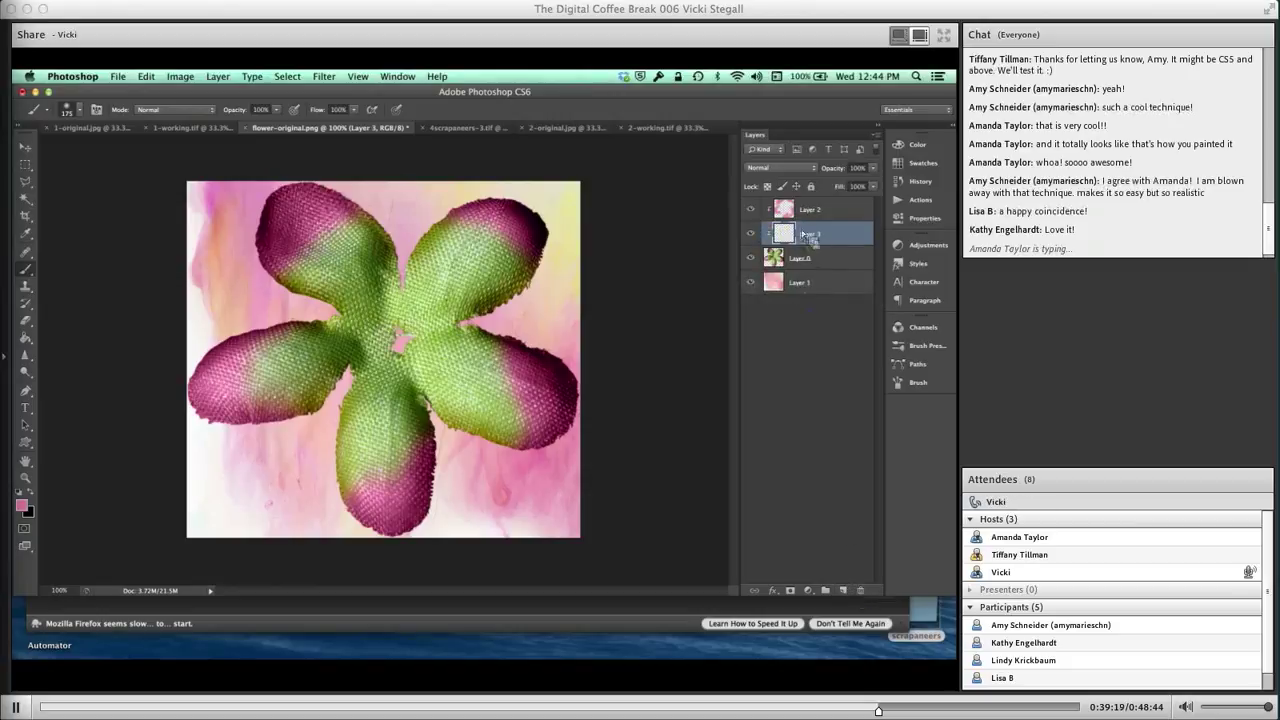
click(22, 506)
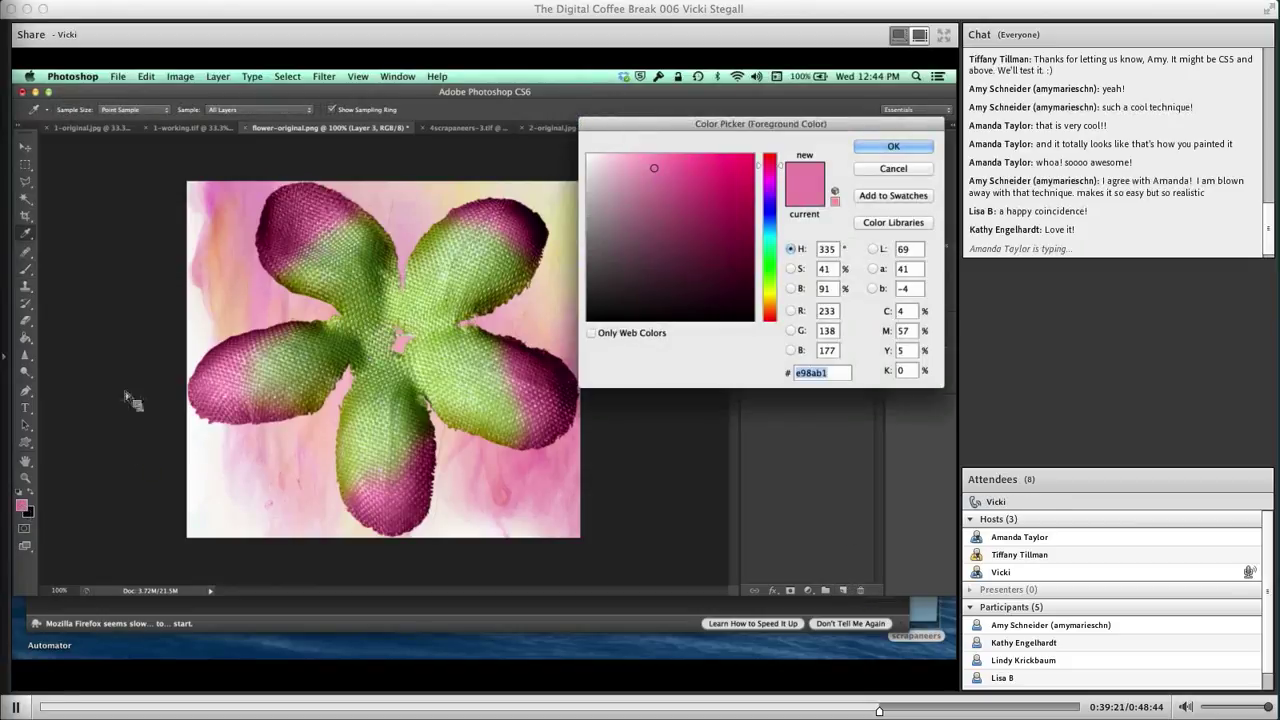
click(234, 274)
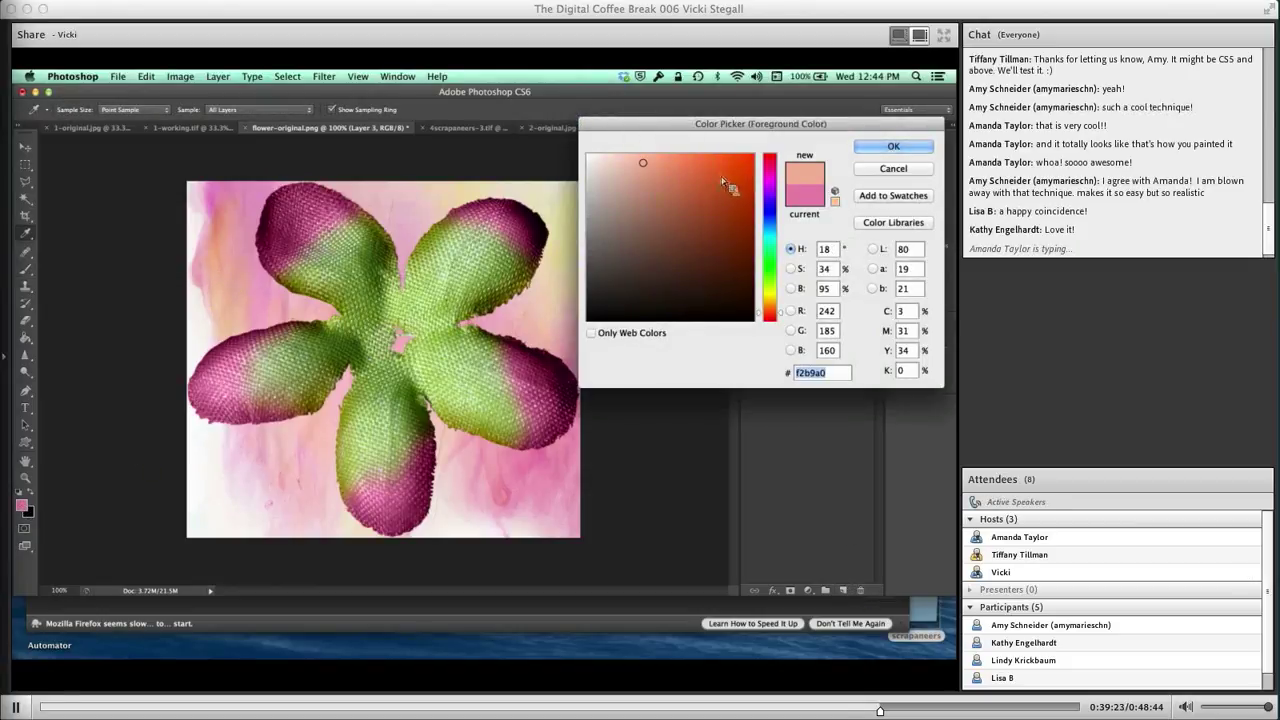
click(893, 146)
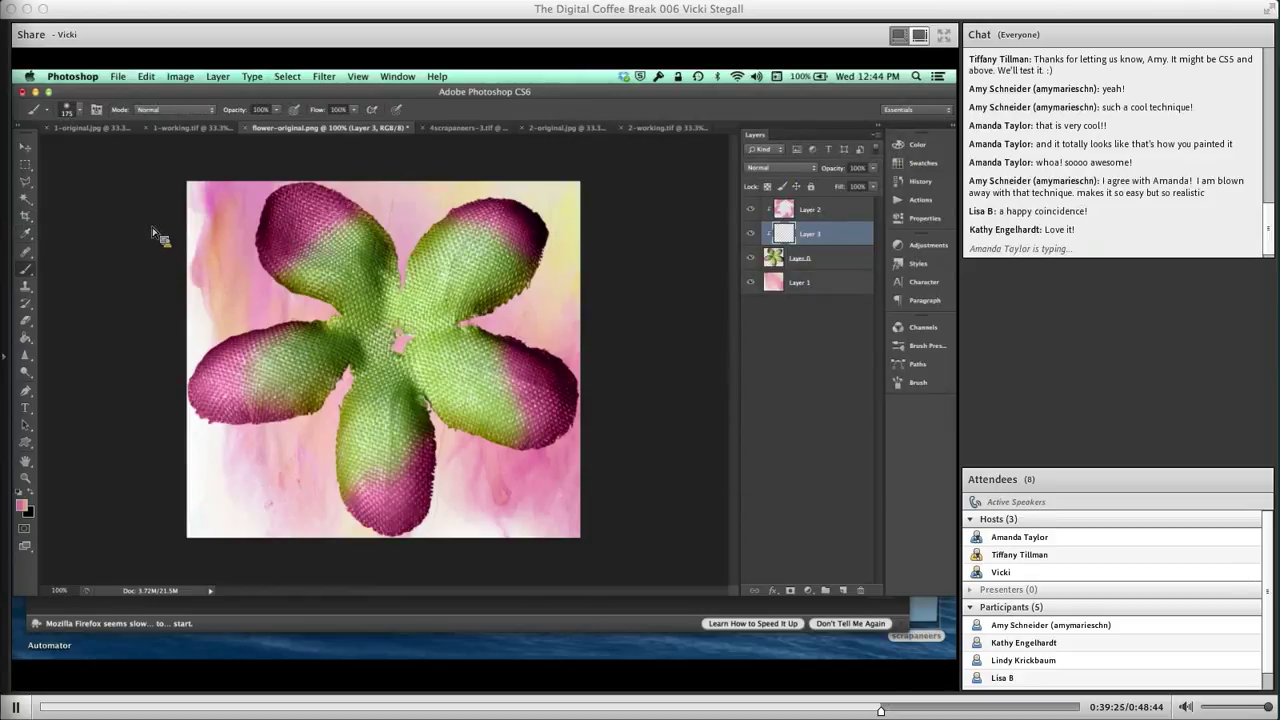
Paint the flower's center and inner petals peach on the clipped layer and set its blending mode to Color.
mouse_move(373, 246)
mouse_down()
mouse_move(367, 217)
mouse_move(345, 255)
mouse_move(395, 250)
mouse_move(305, 340)
mouse_move(290, 375)
mouse_move(266, 371)
mouse_move(375, 350)
mouse_move(425, 265)
mouse_move(464, 245)
mouse_move(445, 235)
mouse_move(495, 290)
mouse_move(523, 294)
mouse_move(420, 318)
mouse_move(345, 462)
mouse_move(392, 452)
mouse_move(418, 405)
mouse_move(517, 440)
mouse_move(486, 358)
mouse_move(467, 415)
mouse_move(420, 357)
mouse_move(485, 335)
mouse_up()
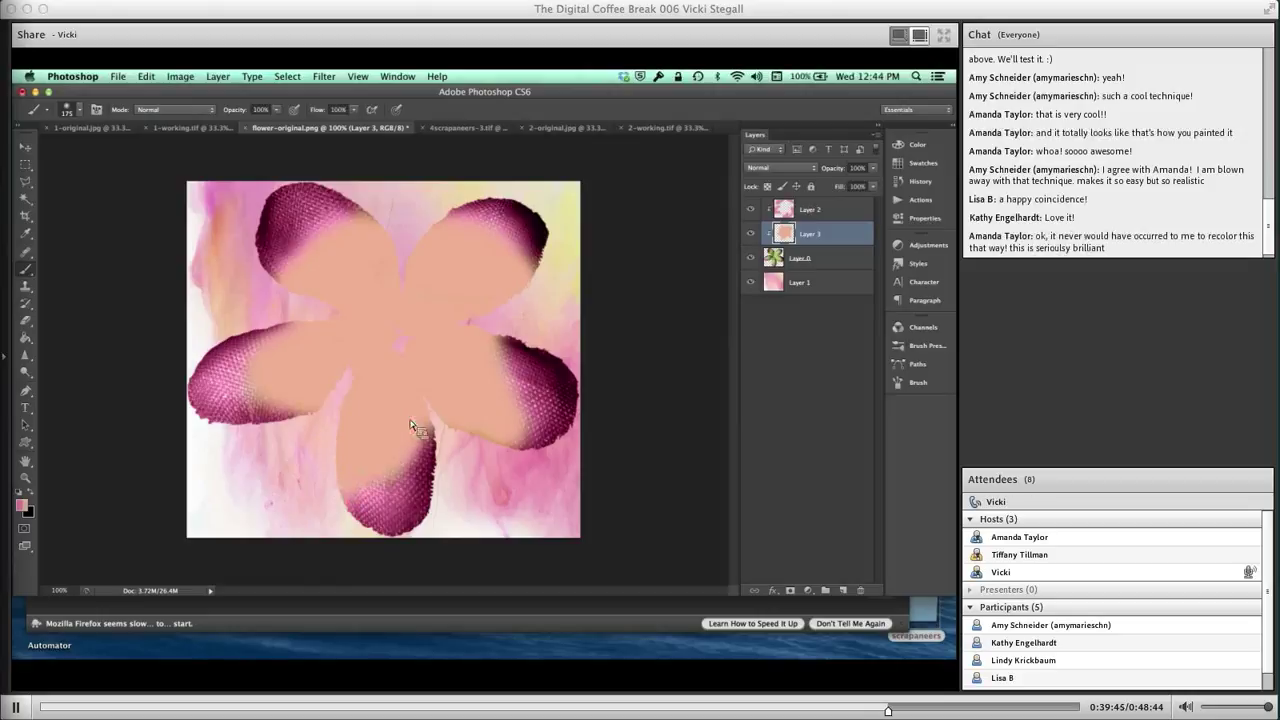
click(788, 166)
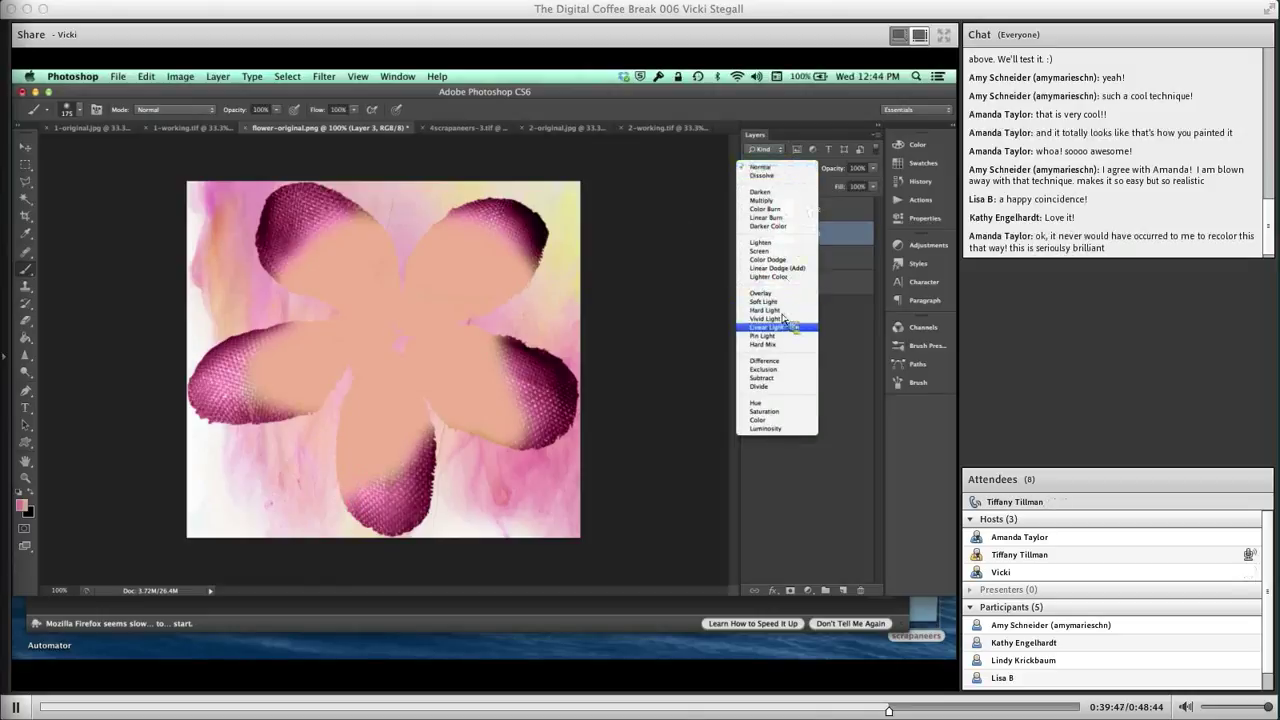
click(793, 420)
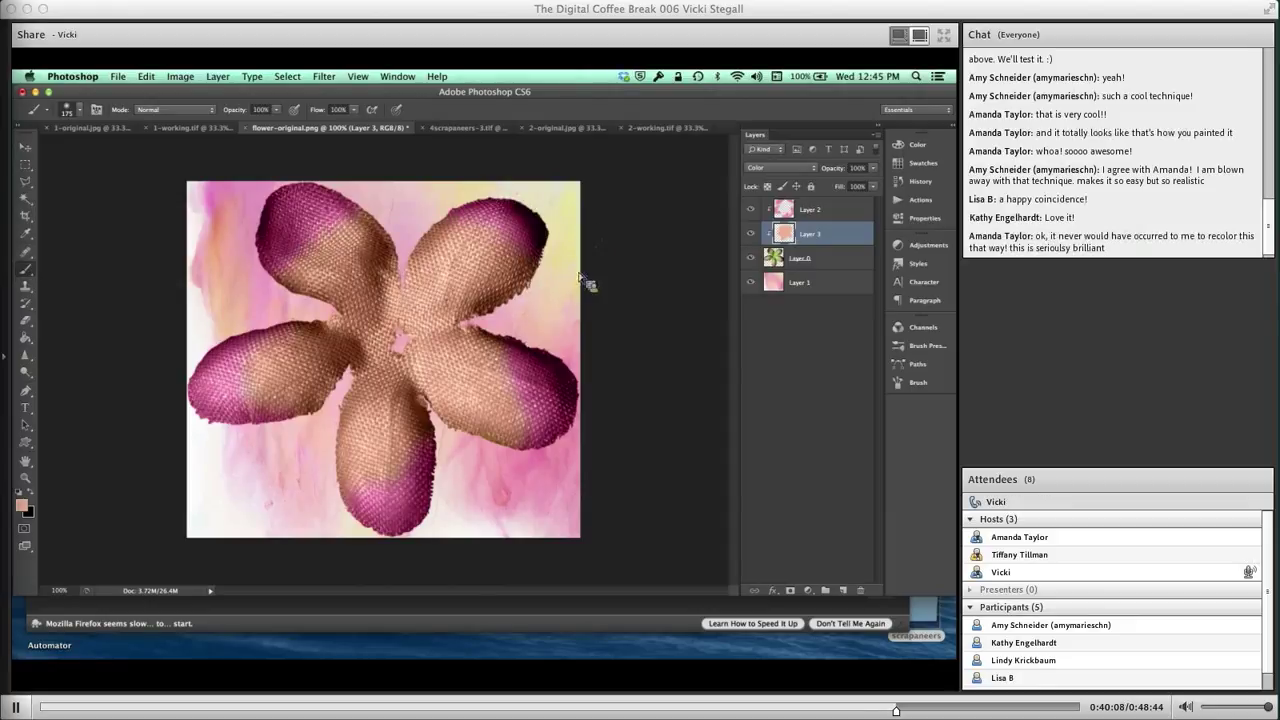
Add a clipped layer above the peach layer and sample pale yellow #ece5af from the watercolor background as the foreground color.
click(844, 591)
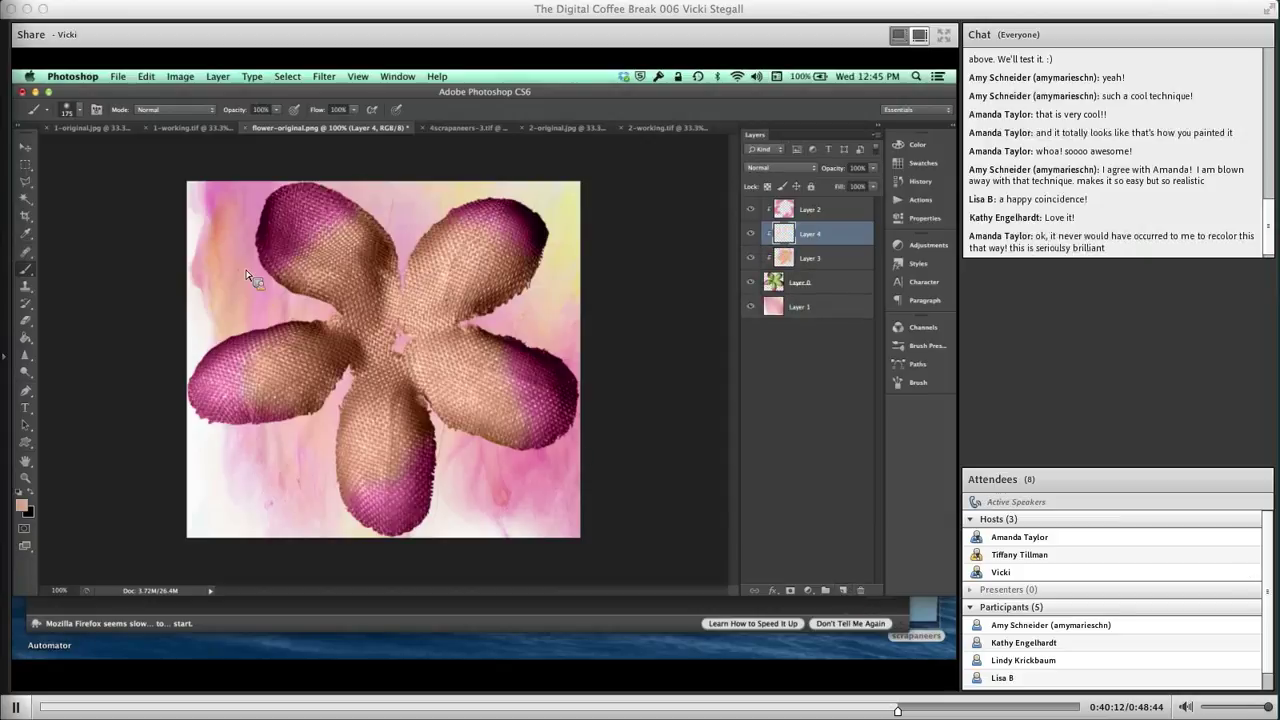
click(22, 505)
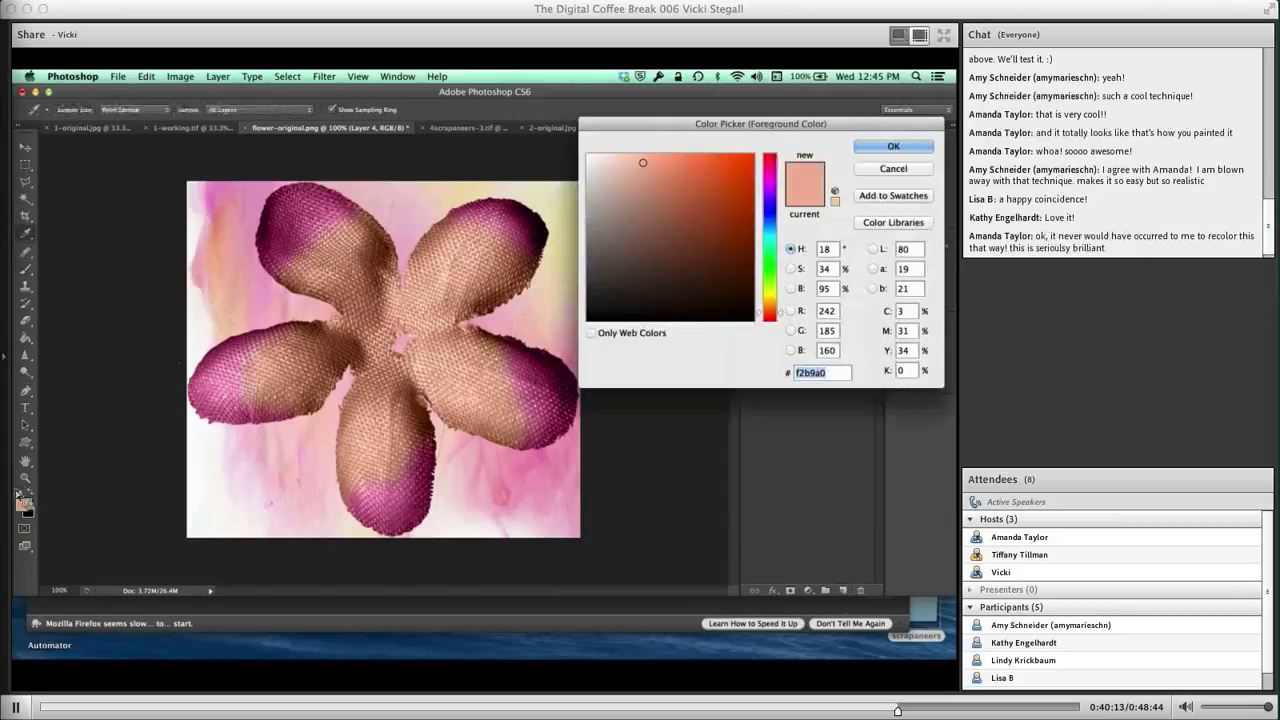
click(566, 225)
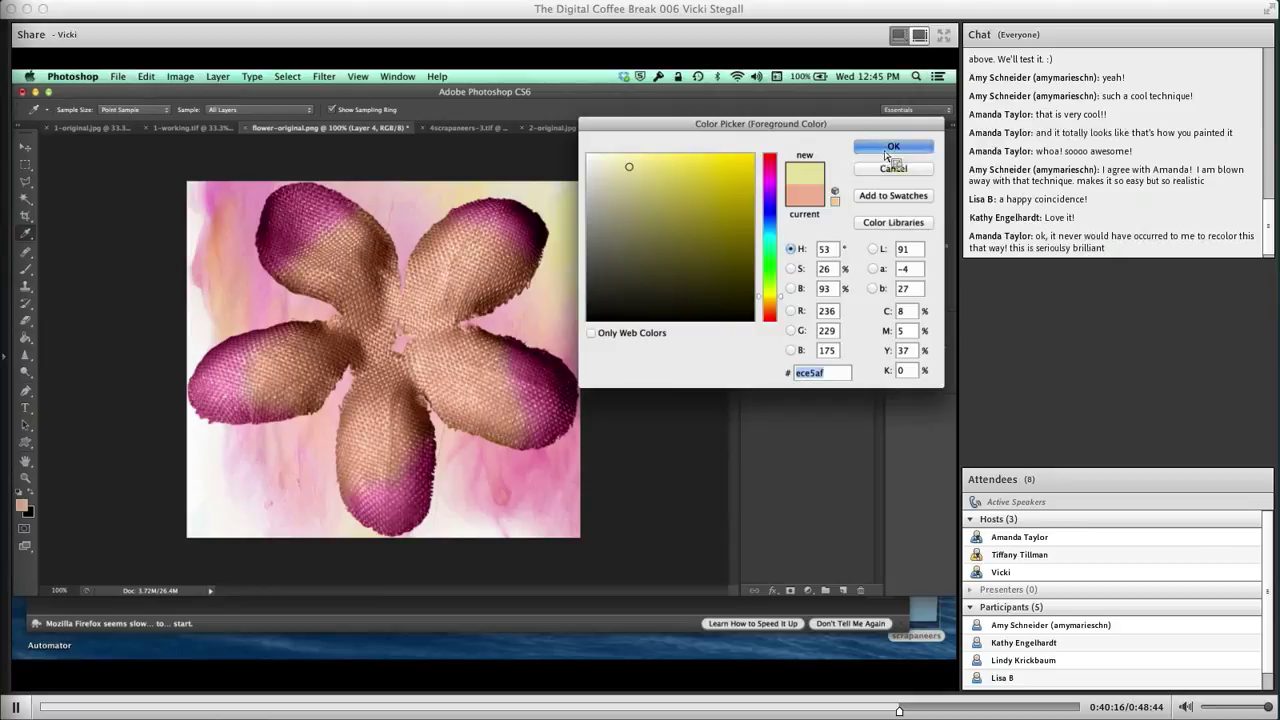
click(893, 146)
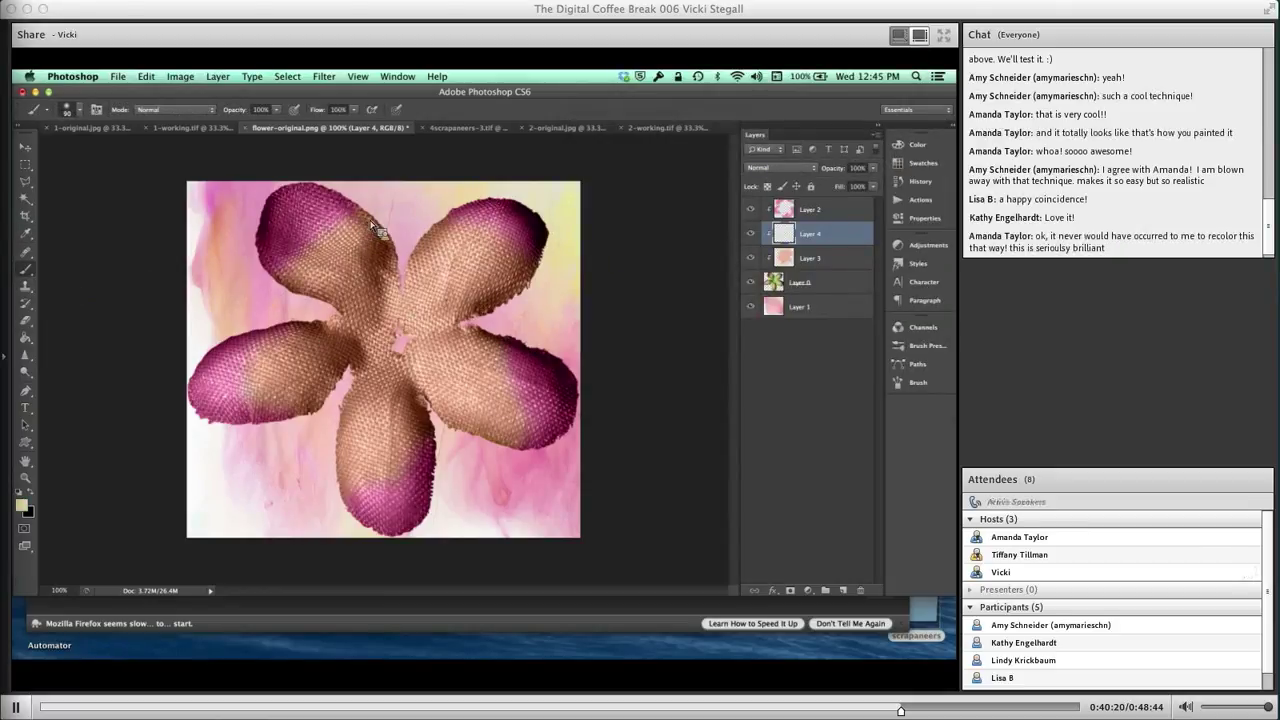
Paint a narrow yellow band across all five petals where the pink tips meet the peach.
mouse_move(380, 222)
mouse_down()
mouse_move(355, 225)
mouse_move(300, 285)
mouse_move(283, 333)
mouse_move(252, 360)
mouse_move(256, 410)
mouse_up()
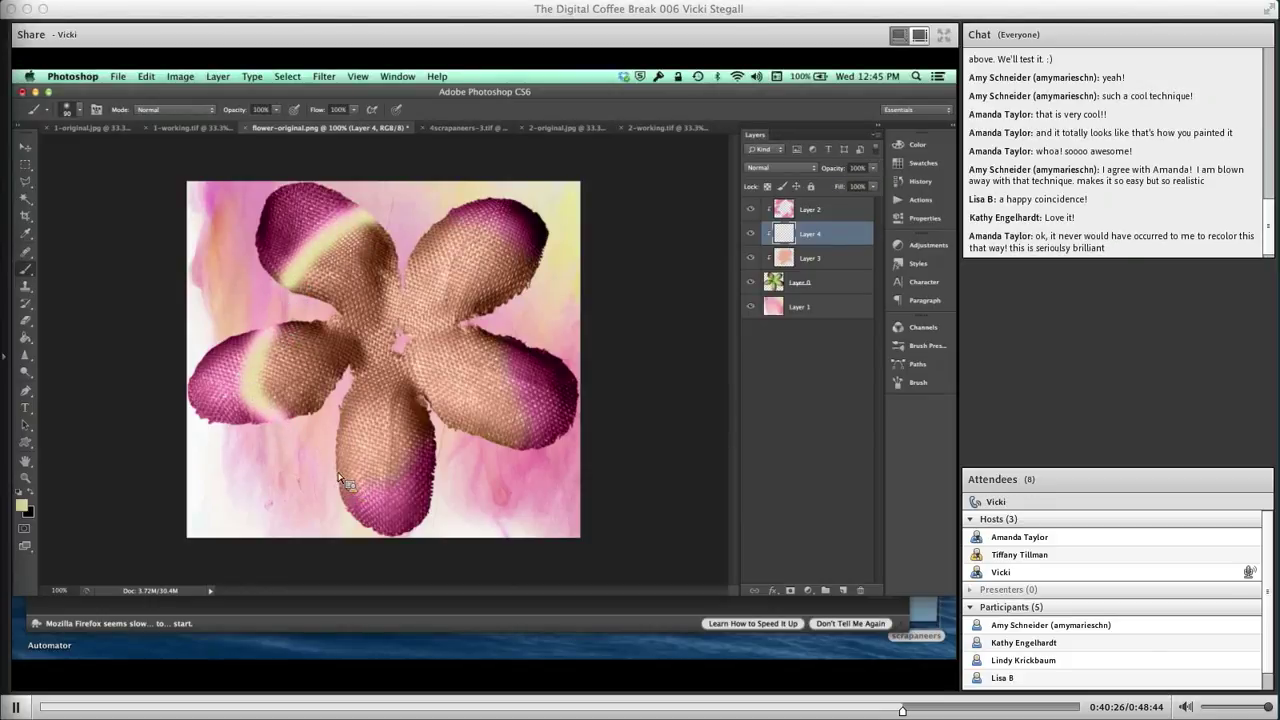
drag(340, 480, 442, 456)
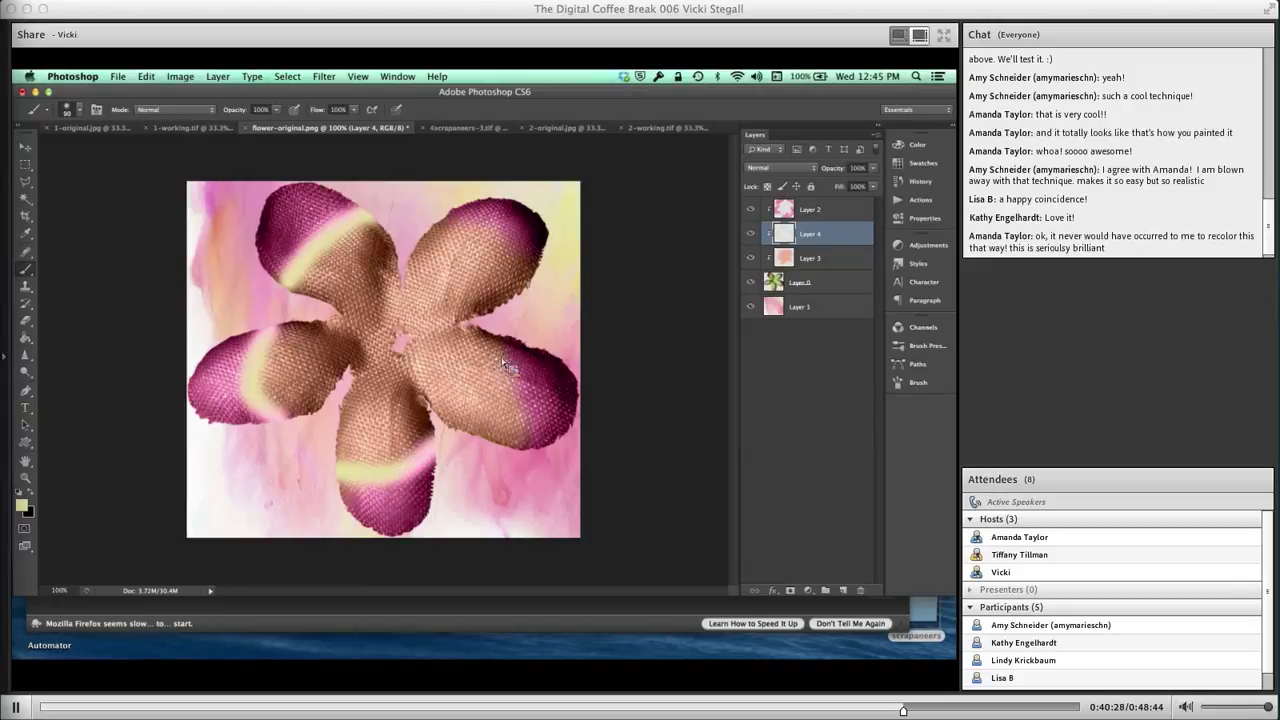
drag(505, 350, 516, 455)
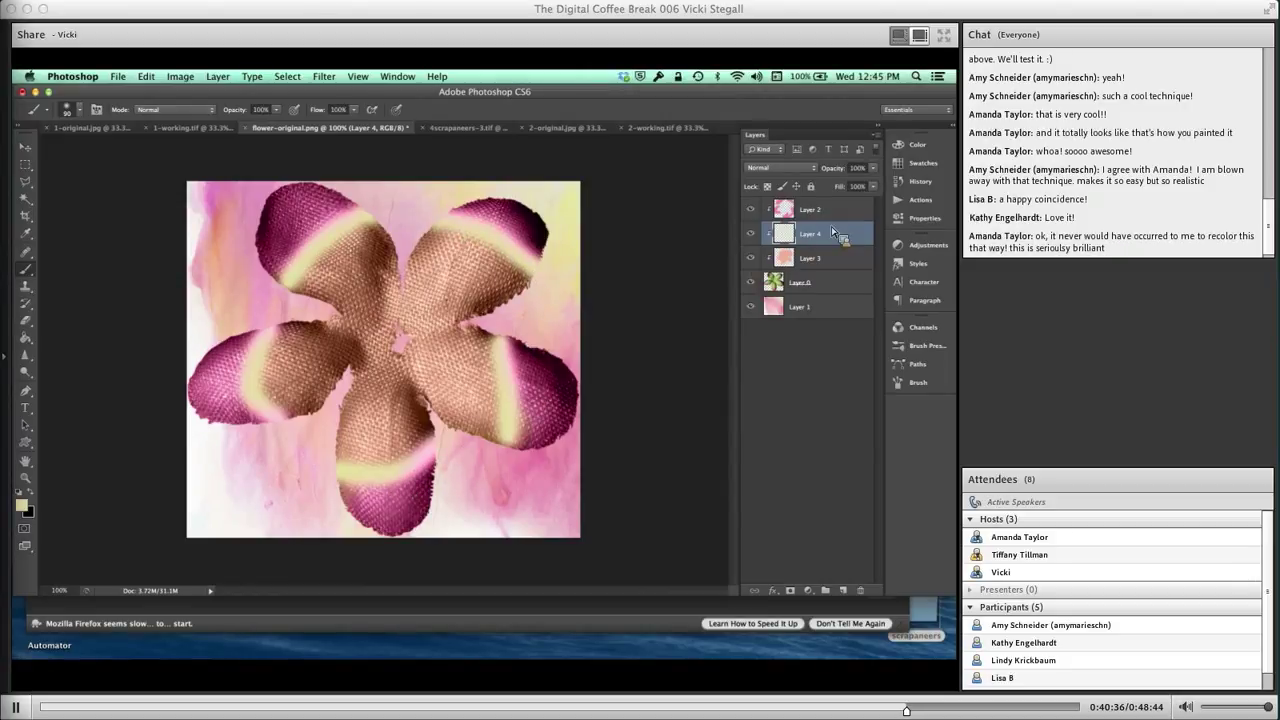
Move the yellow band layer above the pink layer and set its blending mode to Color.
mouse_move(832, 213)
mouse_down()
mouse_move(828, 236)
mouse_move(836, 212)
mouse_up()
click(798, 168)
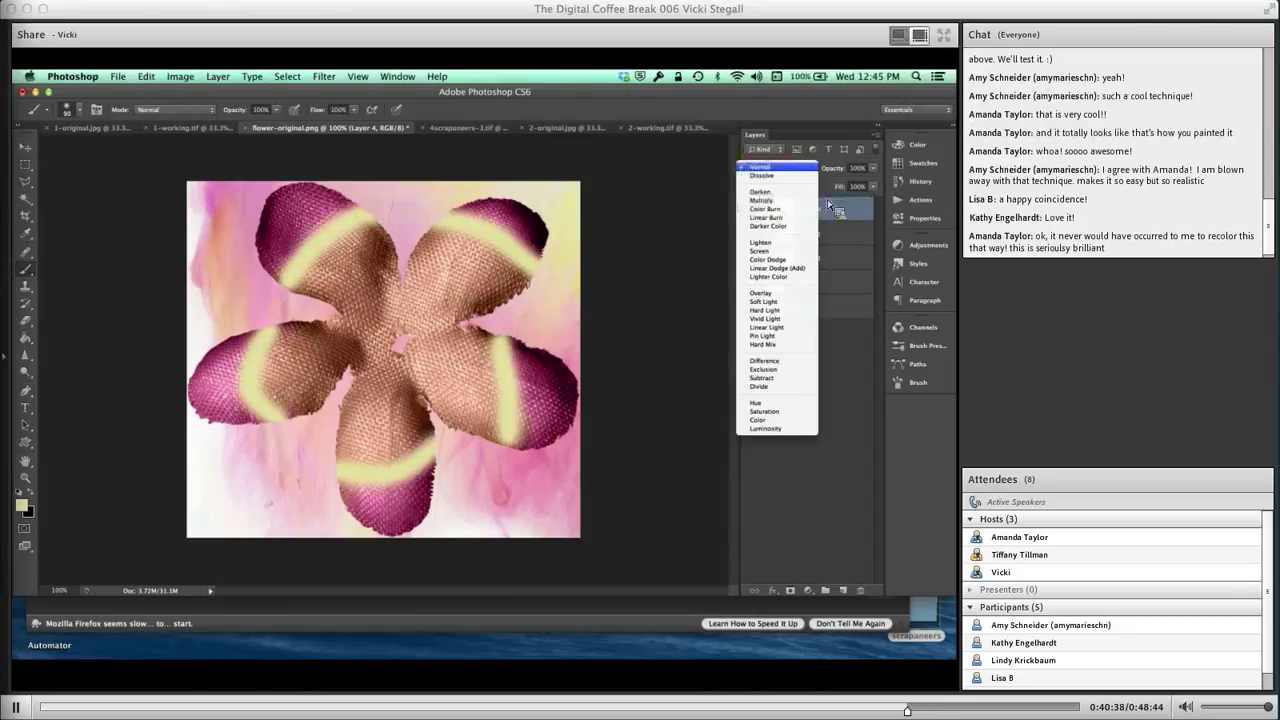
click(790, 419)
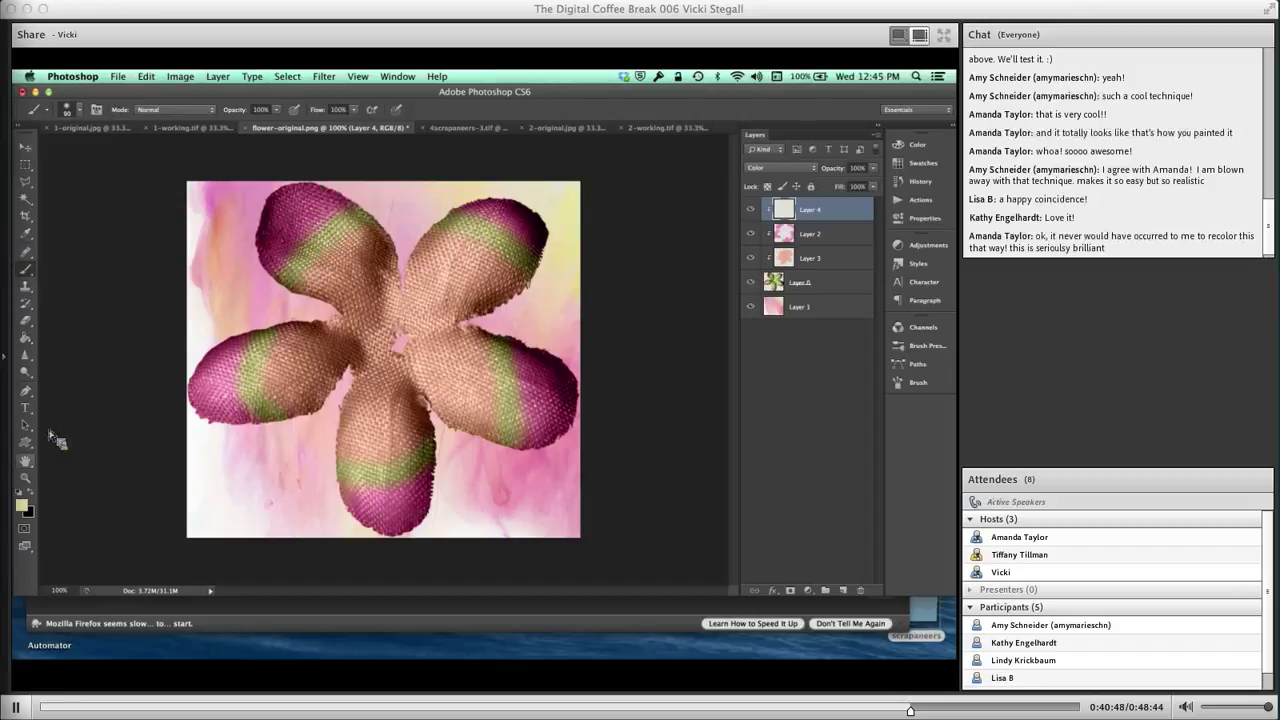
Set the foreground color to light blue #afe4ec.
click(22, 506)
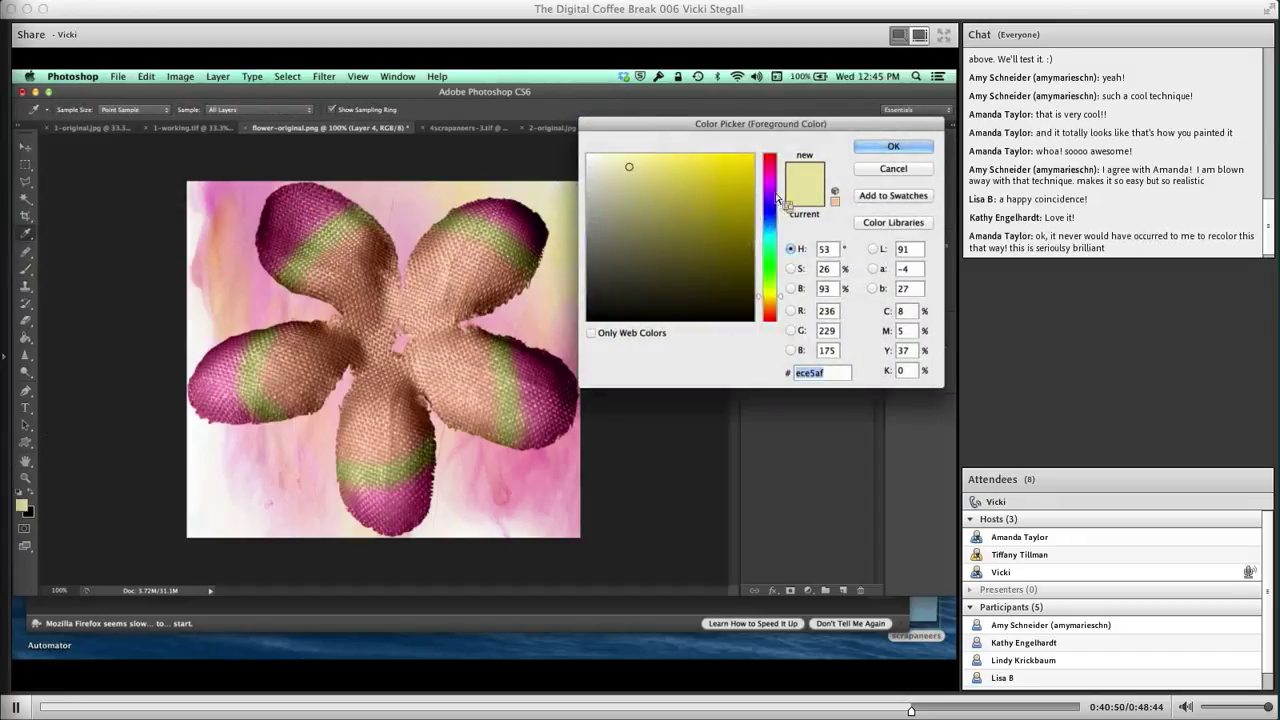
click(775, 242)
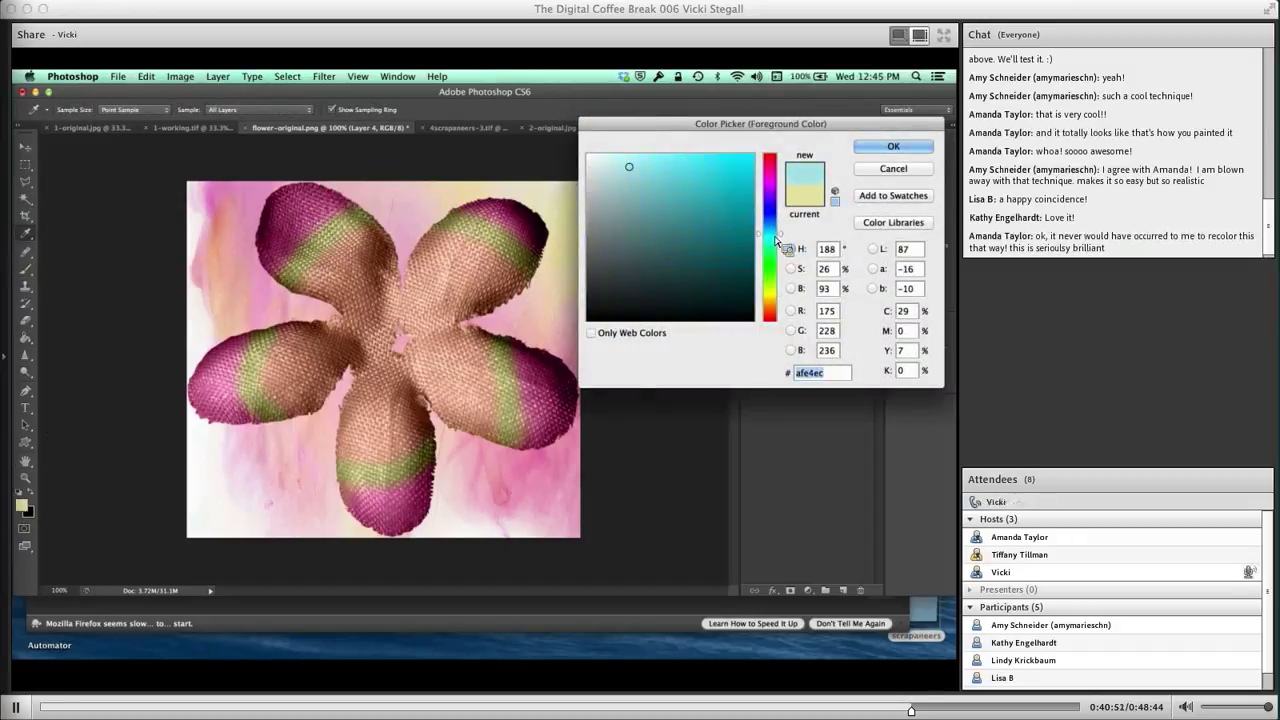
click(892, 148)
Add a new layer at the top of the stack and paint a light blue band inside the yellow band on each petal.
click(843, 590)
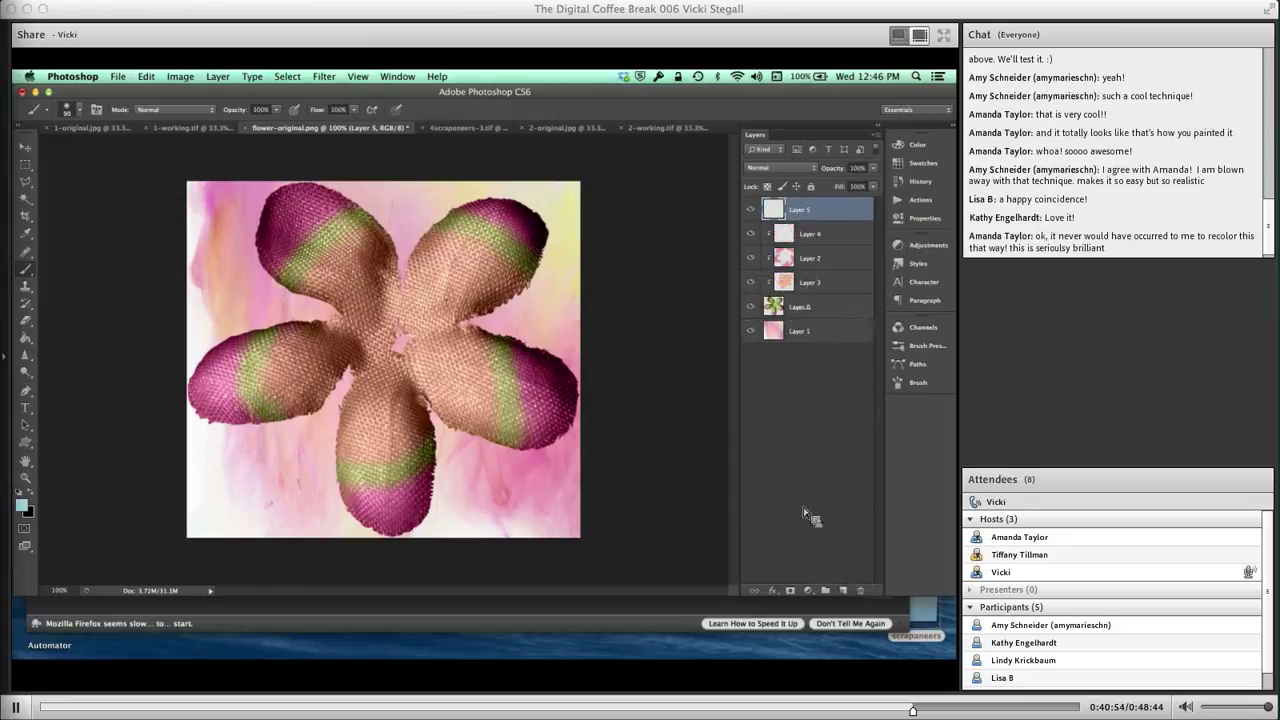
mouse_move(535, 290)
mouse_down()
mouse_move(426, 222)
mouse_move(402, 225)
mouse_move(332, 268)
mouse_move(307, 302)
mouse_move(289, 414)
mouse_up()
mouse_move(331, 450)
mouse_down()
mouse_move(345, 460)
mouse_move(427, 440)
mouse_move(488, 392)
mouse_move(478, 318)
mouse_up()
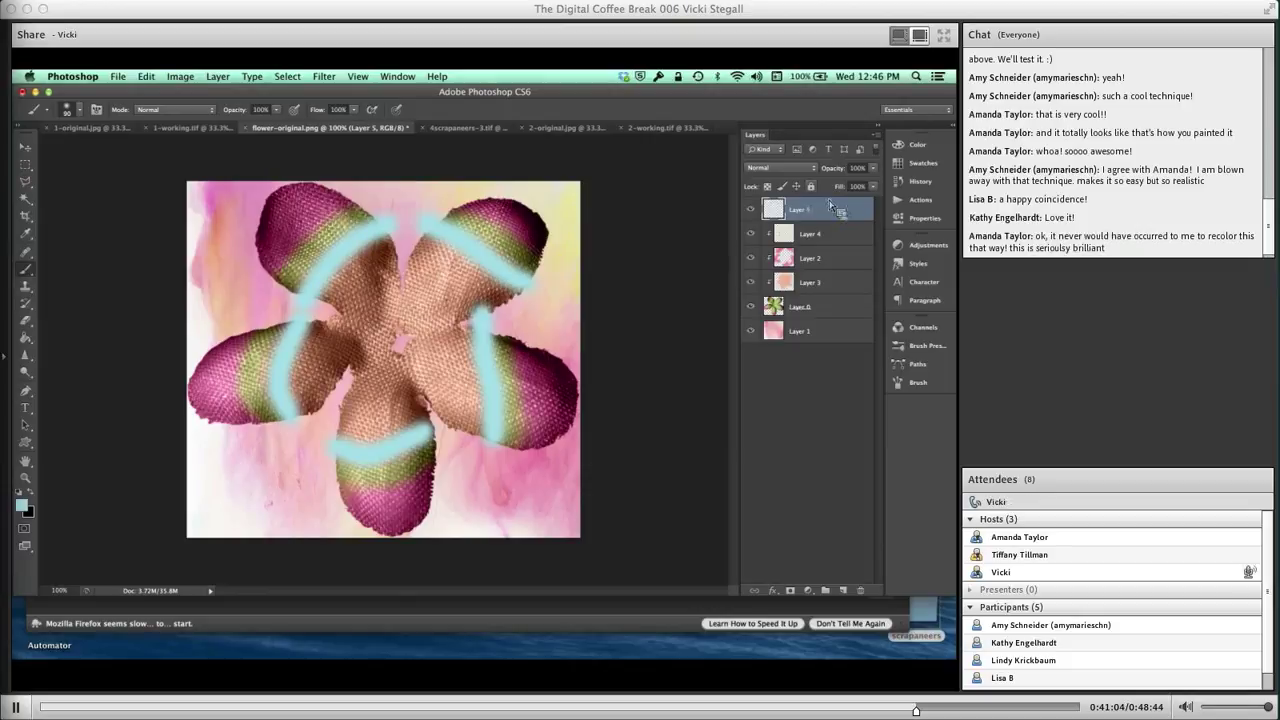
Clip the blue band layer to the flower and set its blending mode to Color.
drag(815, 207, 838, 226)
click(812, 168)
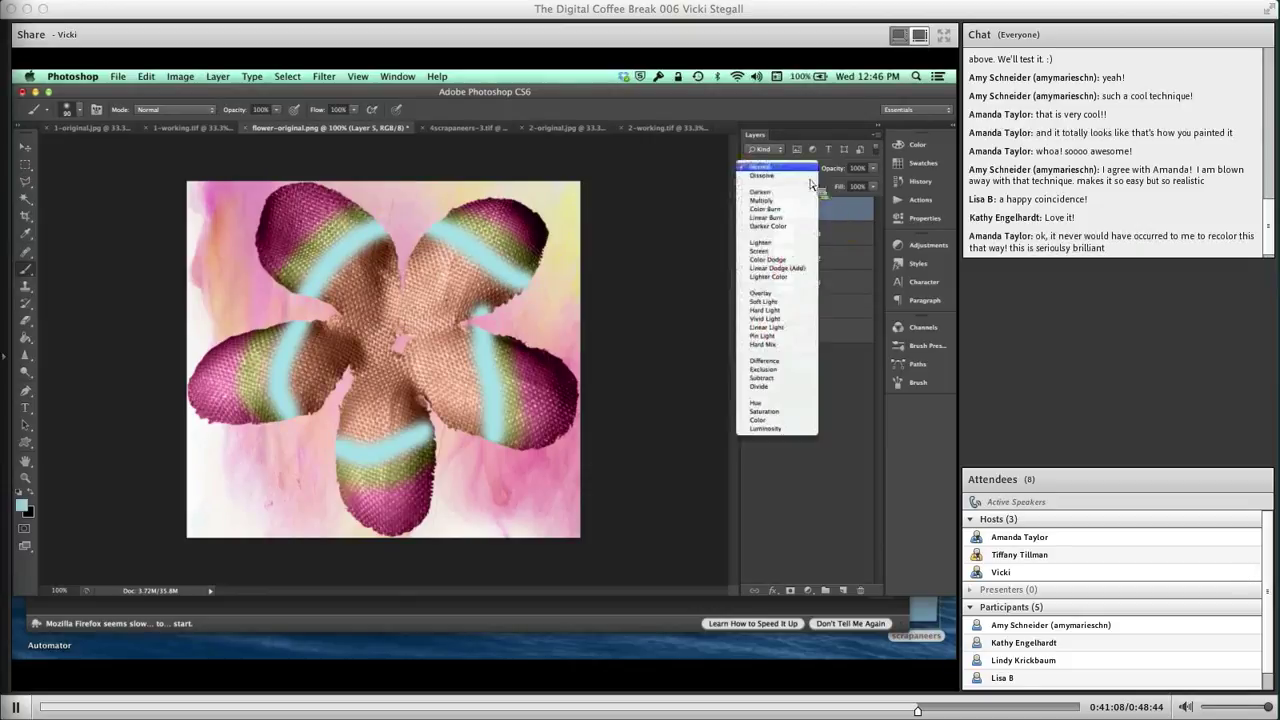
click(790, 419)
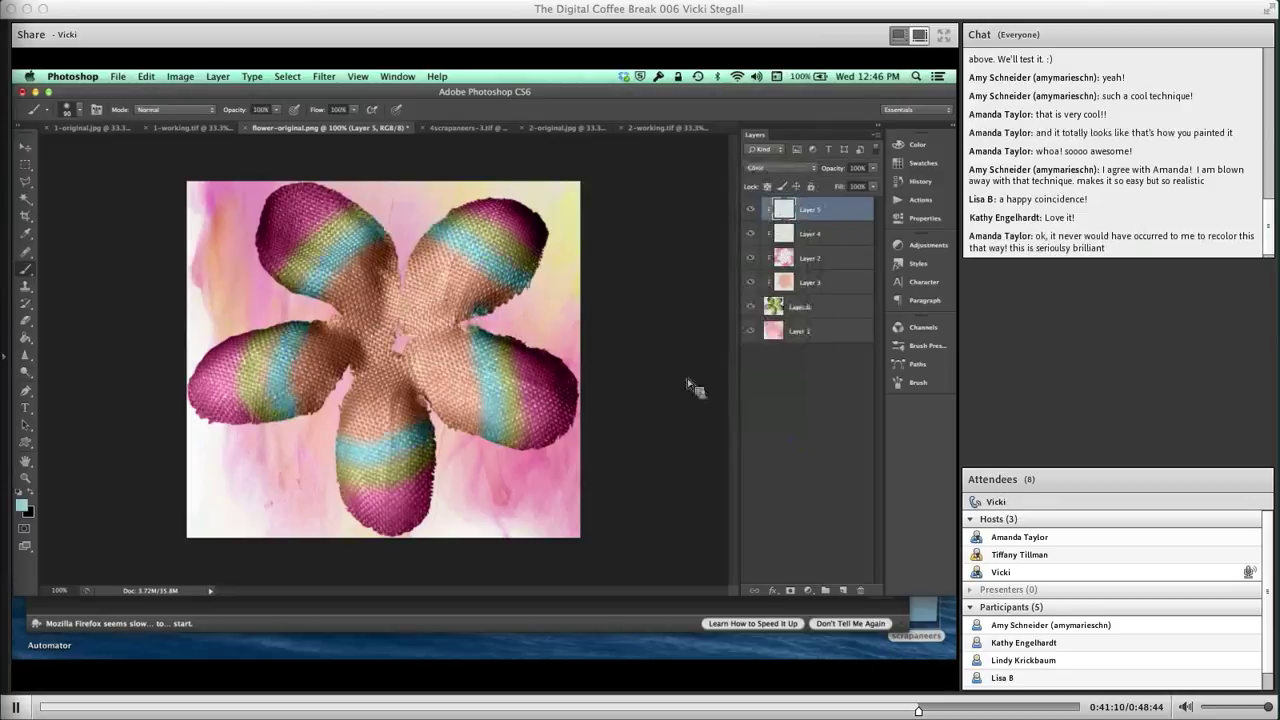
Apply a Gaussian Blur with a radius of 2.9 pixels to the blue band layer.
click(30, 324)
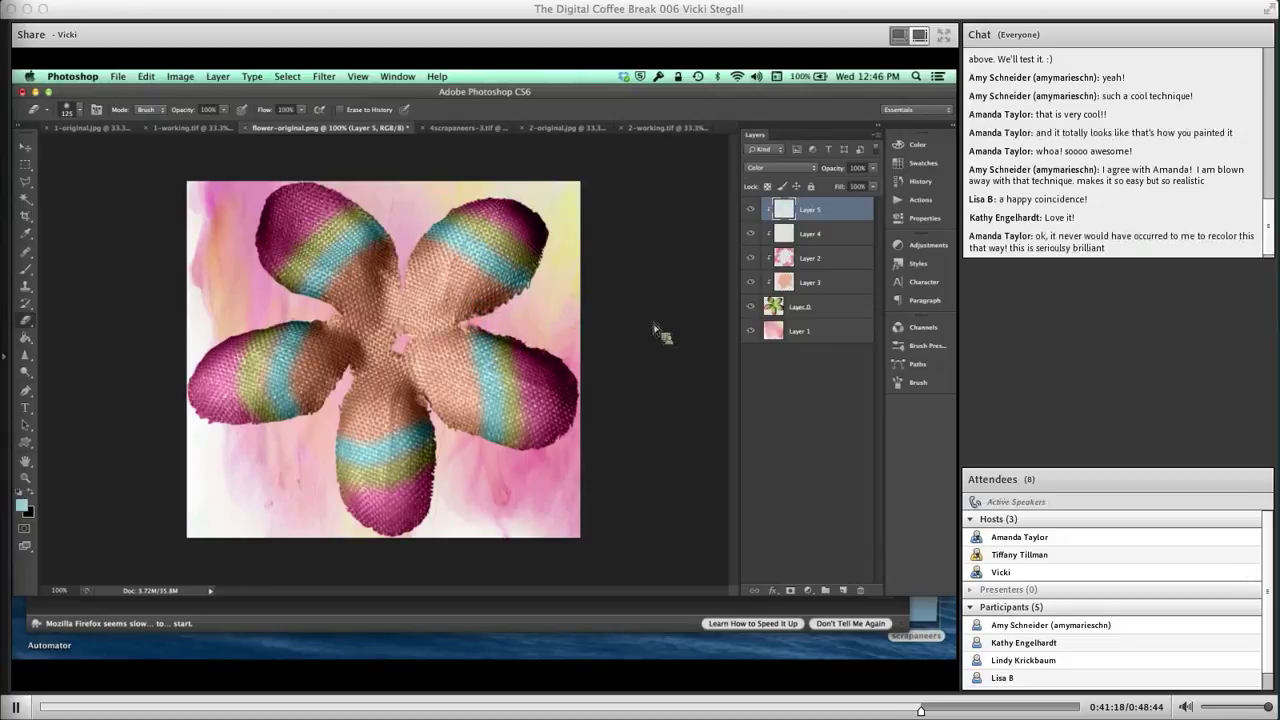
key(v)
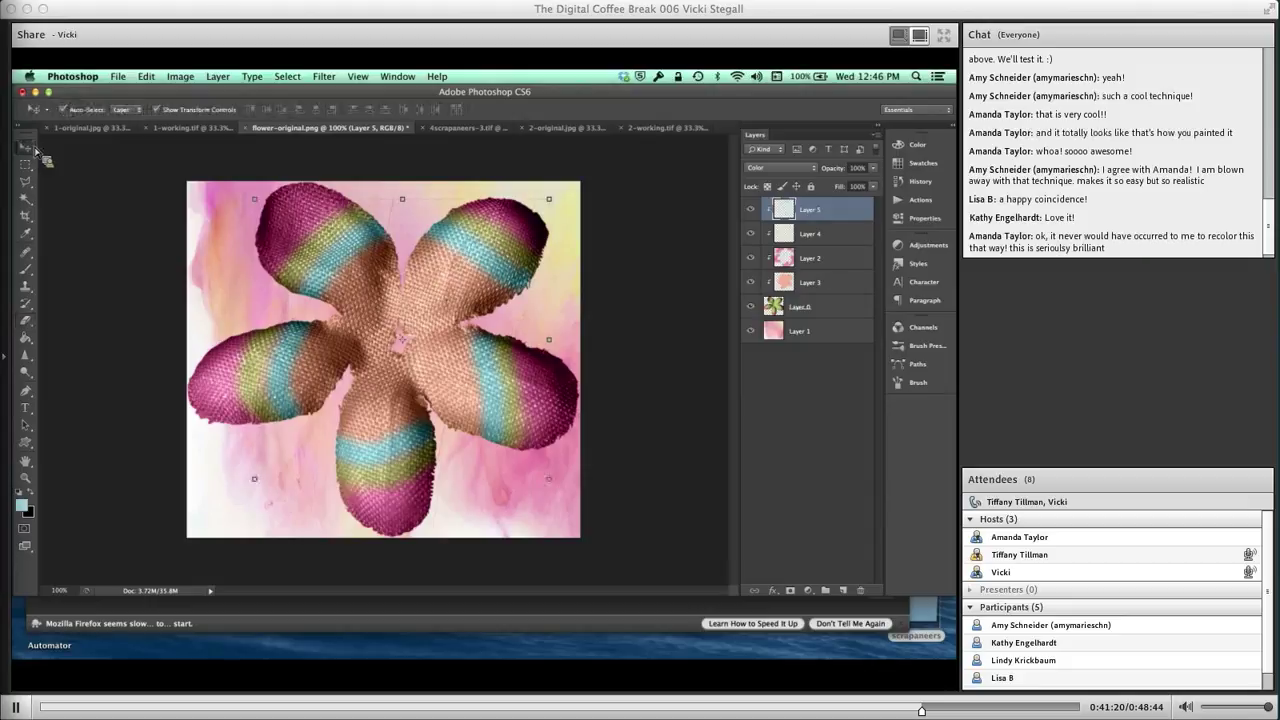
click(324, 77)
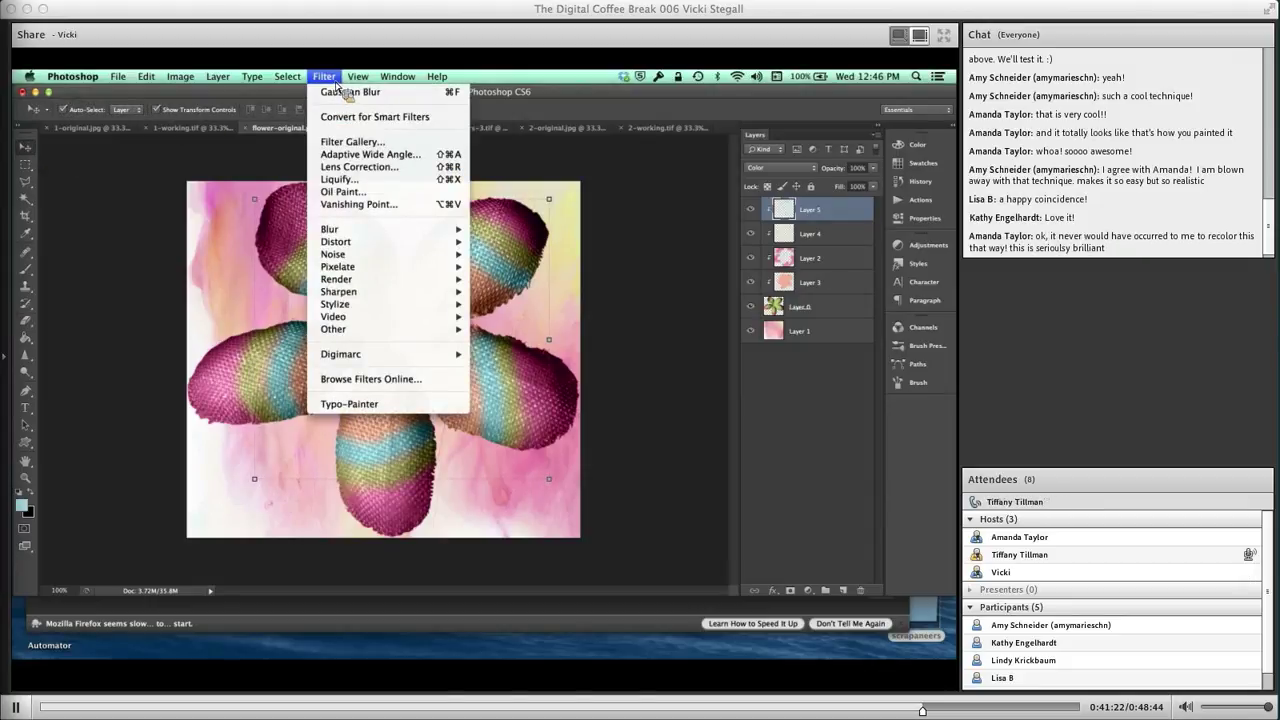
mouse_move(350, 231)
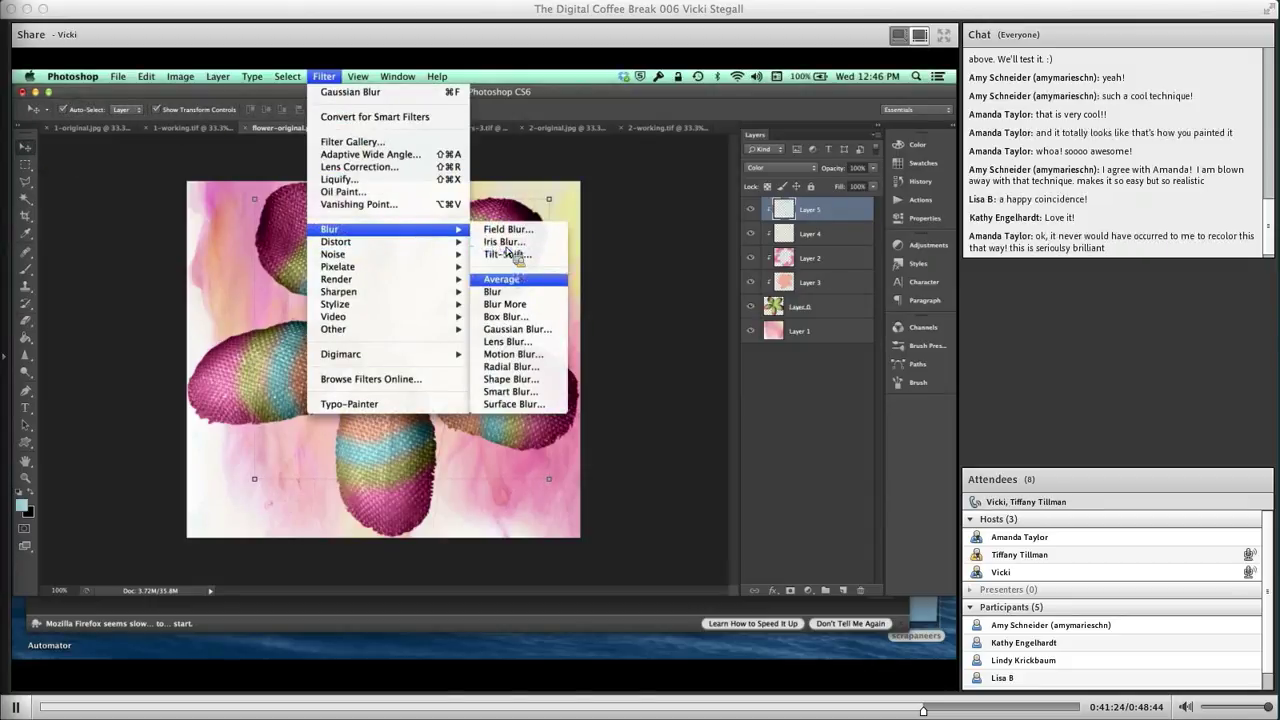
click(528, 330)
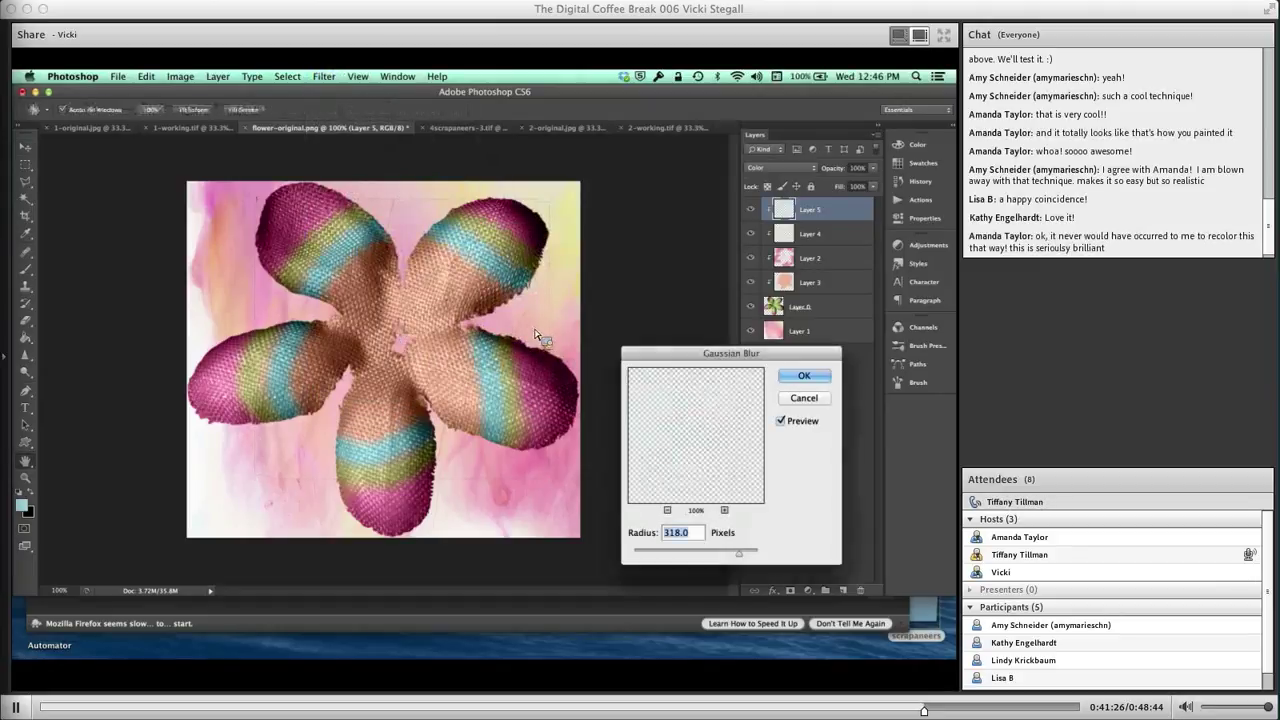
drag(743, 553, 658, 562)
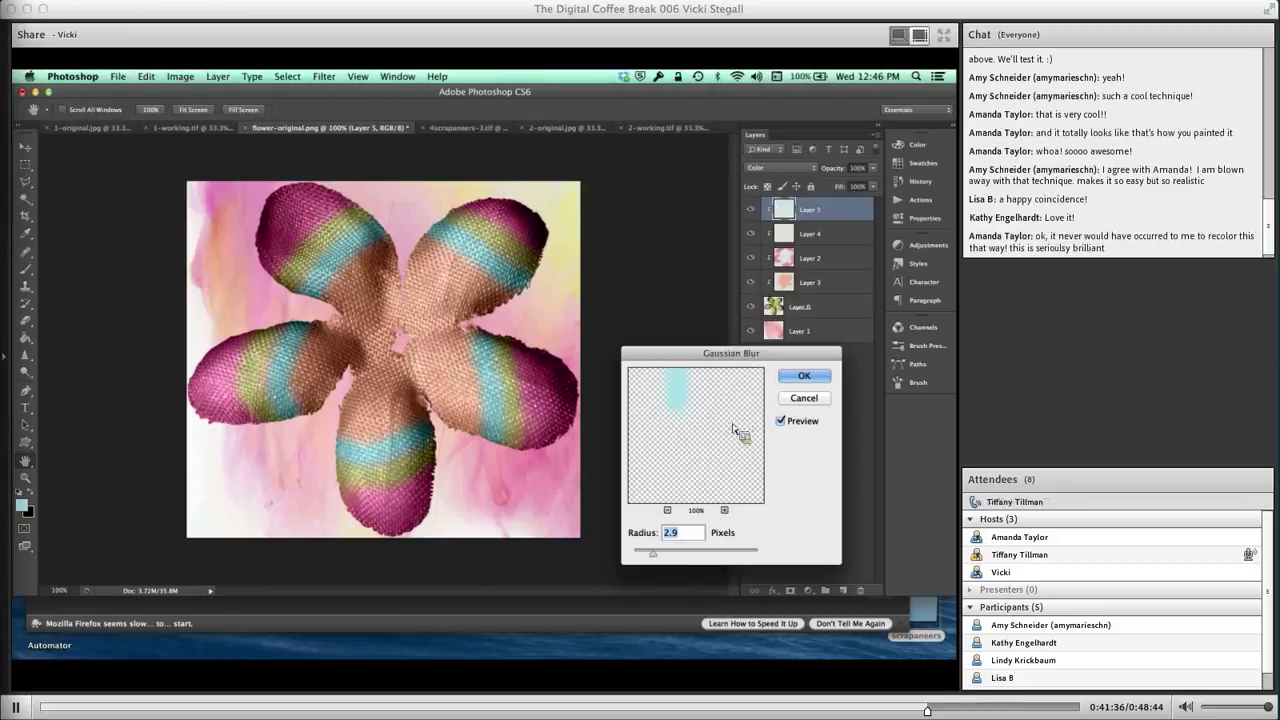
click(815, 378)
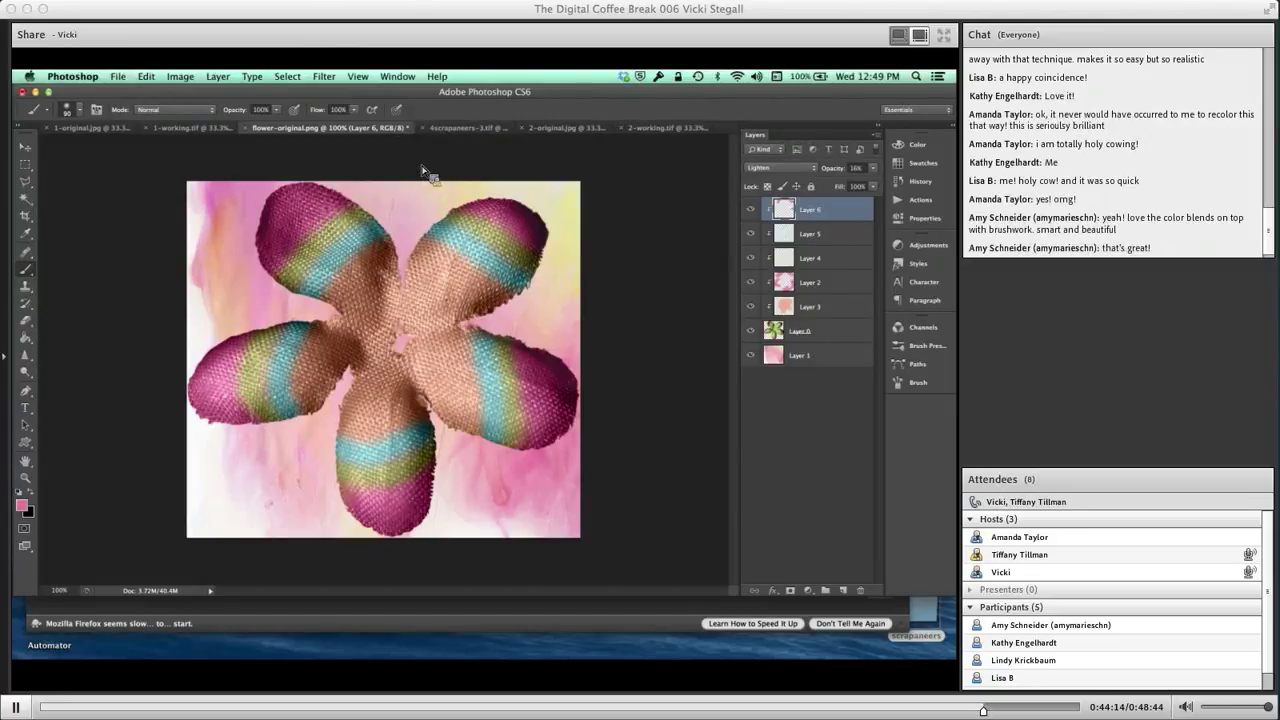
View the watercolor documents 2-original.jpg and 2-working.tif to compare the original with its recolored version.
click(462, 130)
click(575, 130)
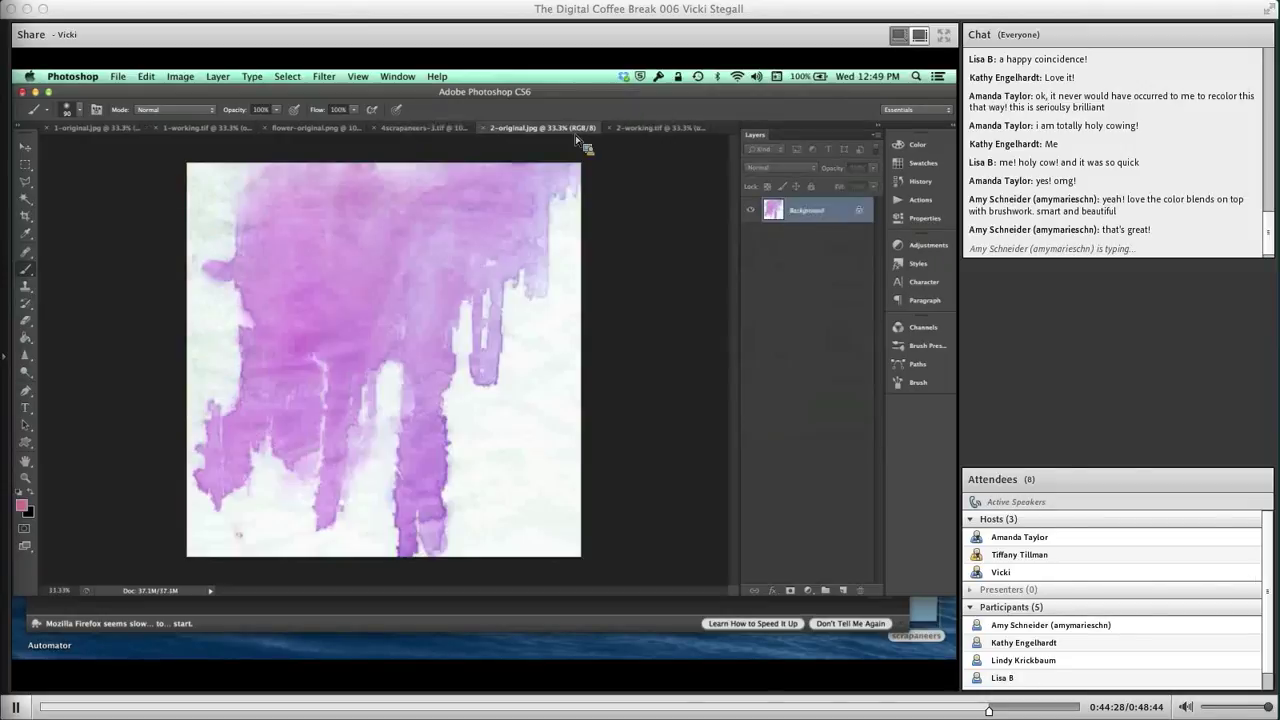
click(665, 130)
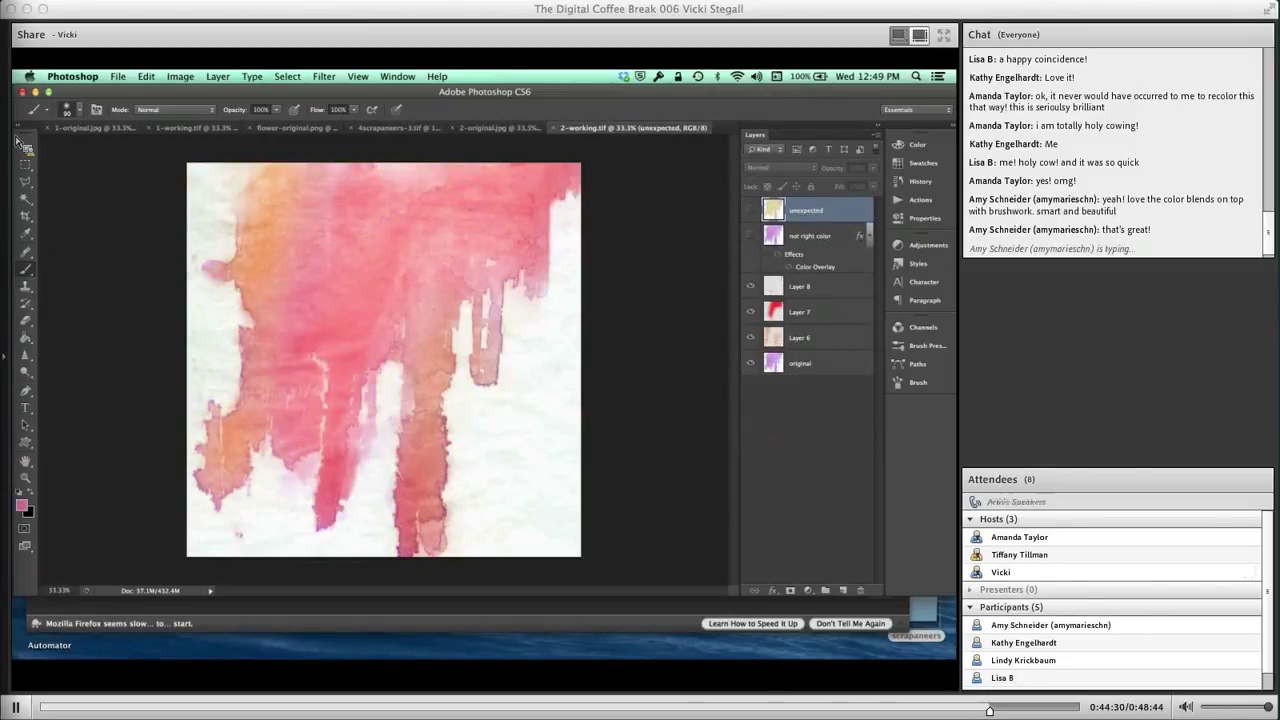
Open the layered fabric flower file DIY-shabbyflowers-2-2.tif.
click(118, 76)
click(139, 112)
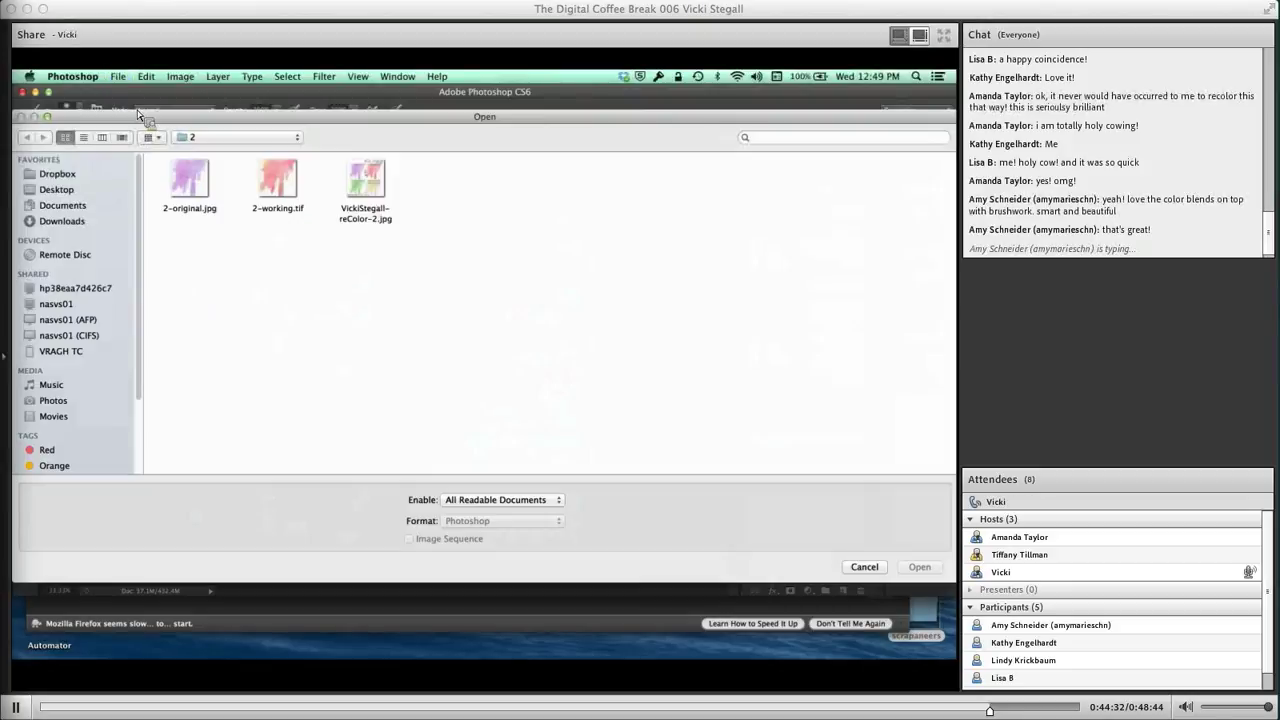
click(155, 136)
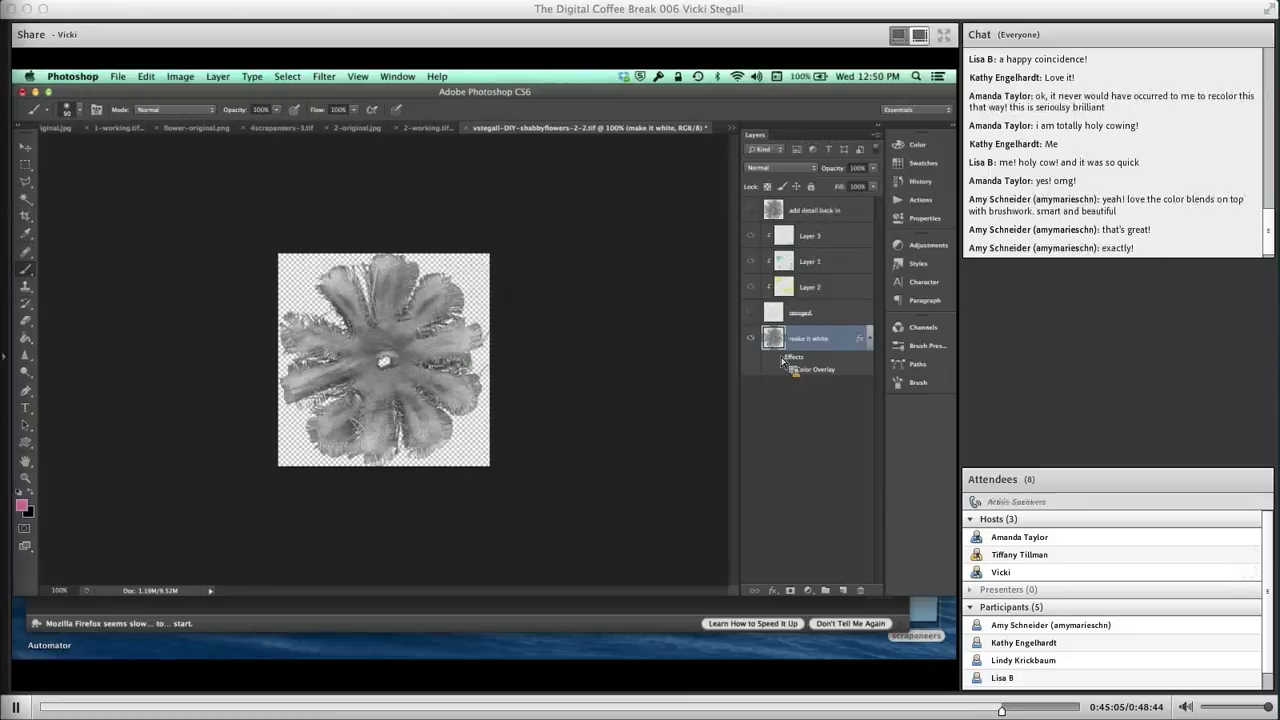
Open the Color Overlay settings of the "make it white" layer and inspect the overlay's white colour.
drag(790, 358, 817, 349)
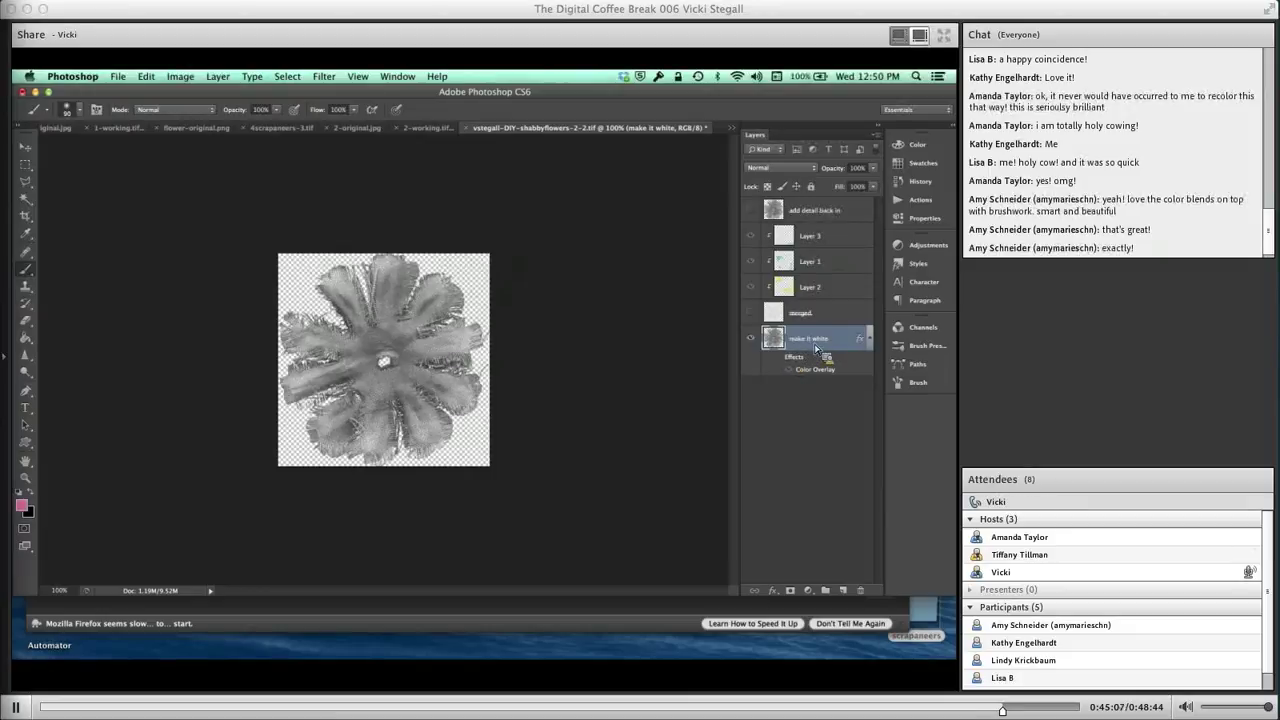
key(super+plus)
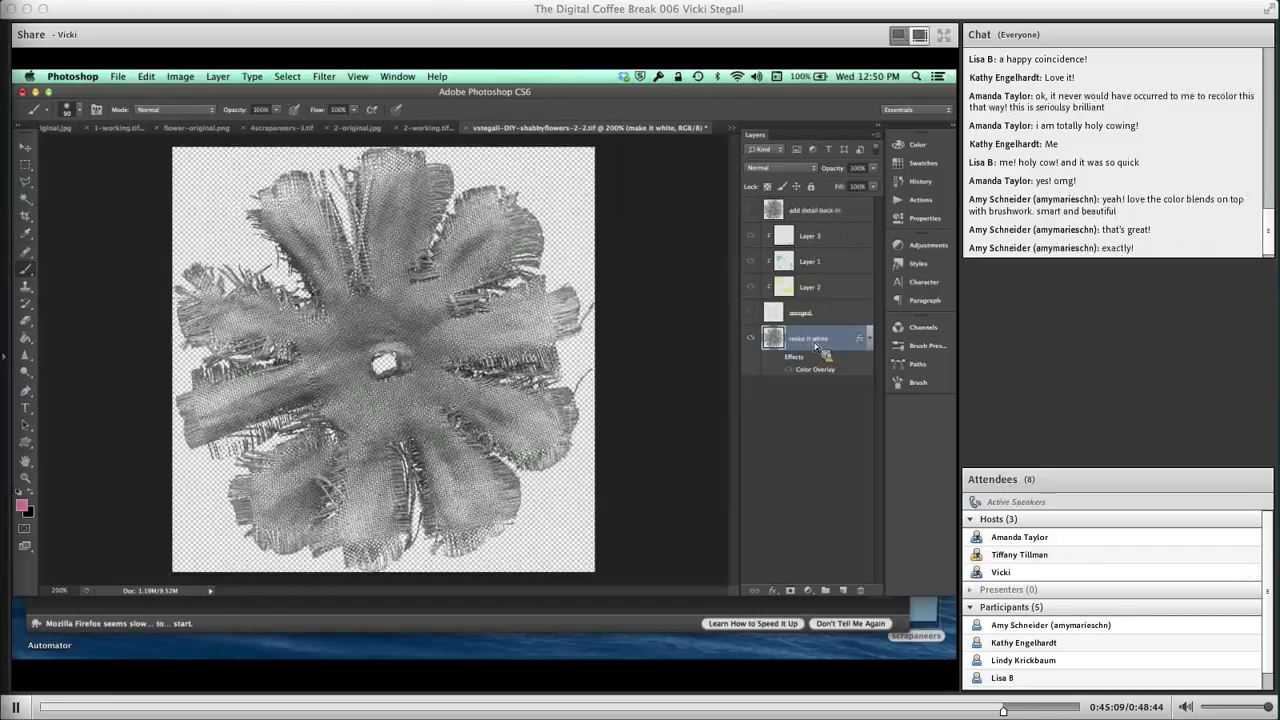
mouse_move(817, 345)
mouse_down()
mouse_move(810, 322)
mouse_move(810, 338)
mouse_up()
double_click(850, 340)
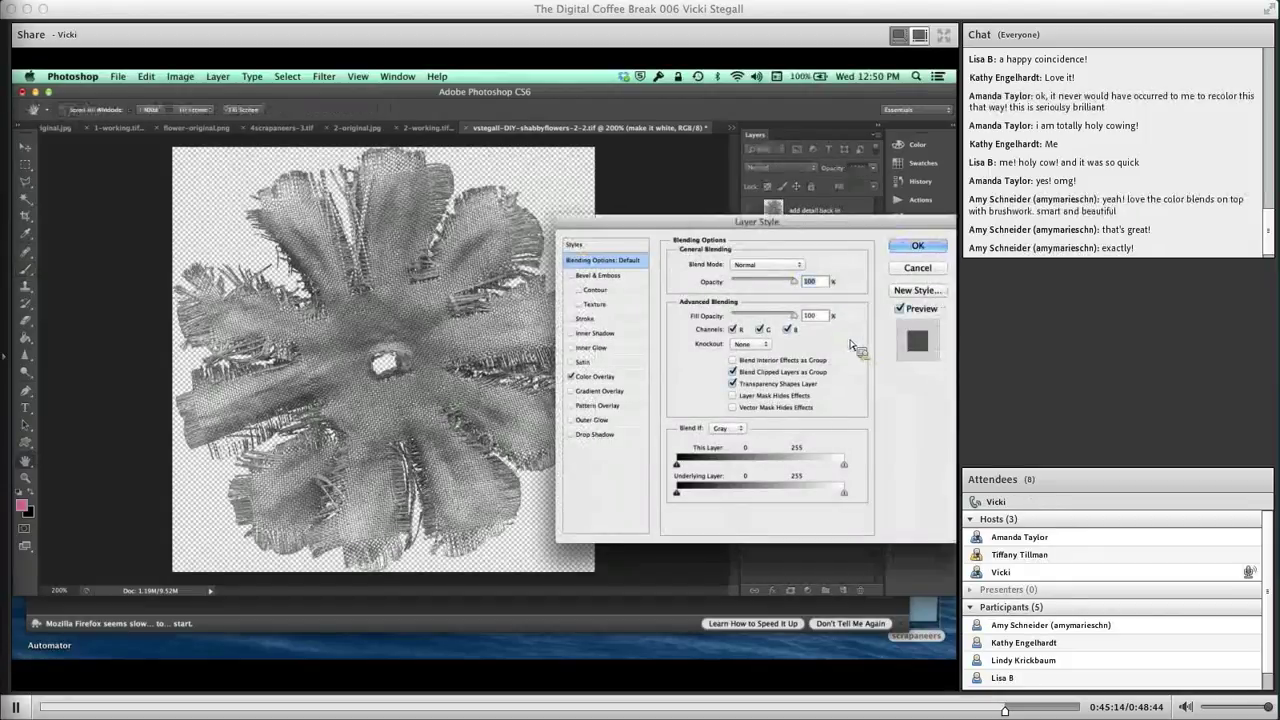
click(605, 380)
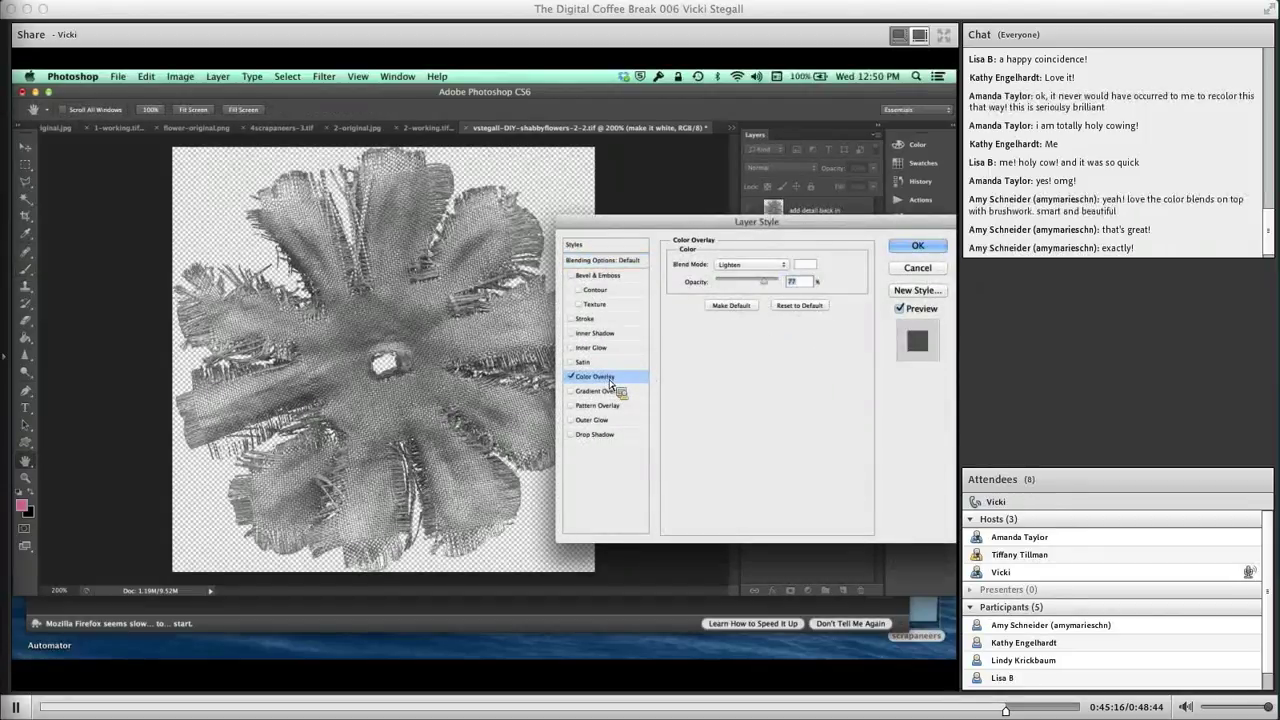
click(804, 265)
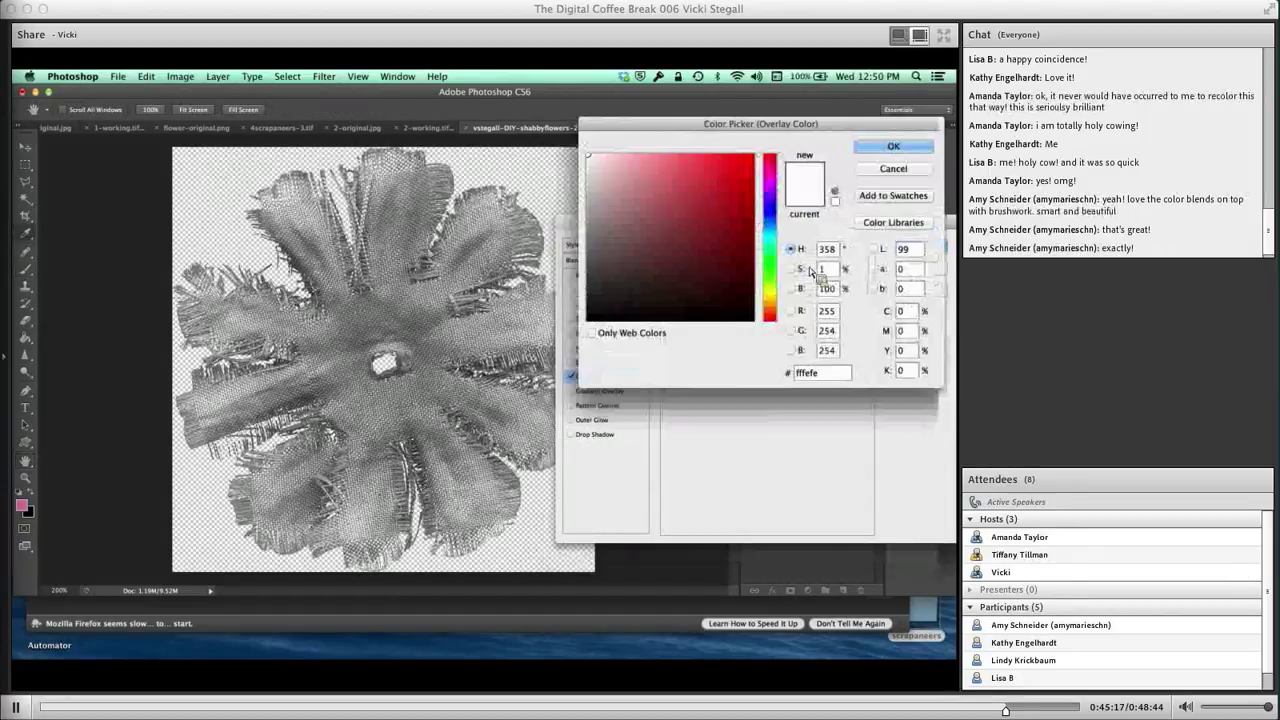
click(895, 148)
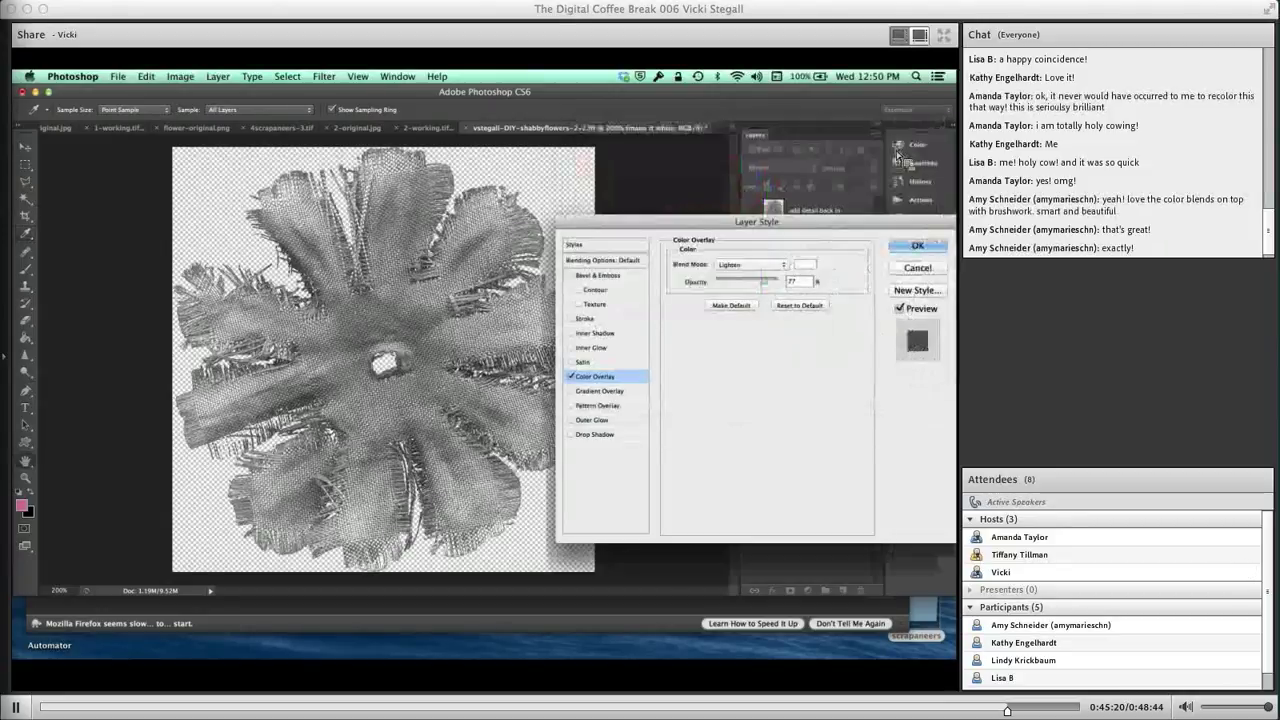
Set the Color Overlay's blend mode to Lighten and apply it with the layer's effects turned on.
click(755, 268)
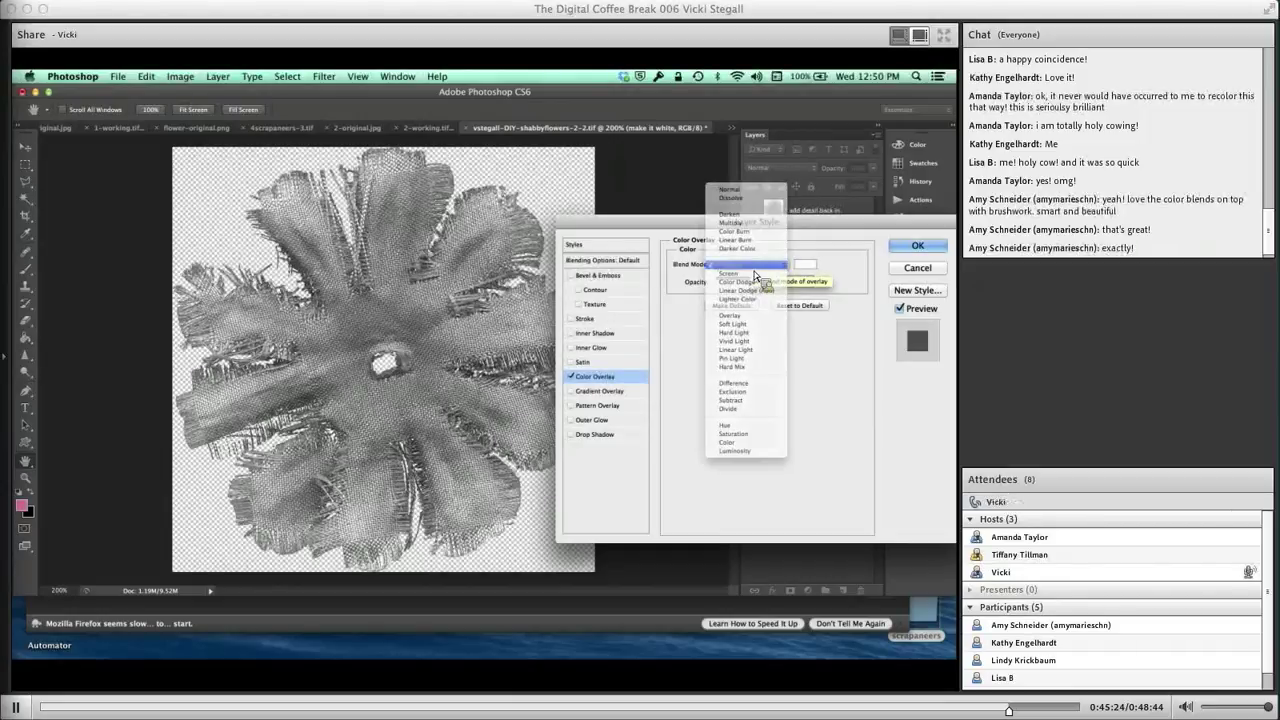
click(755, 270)
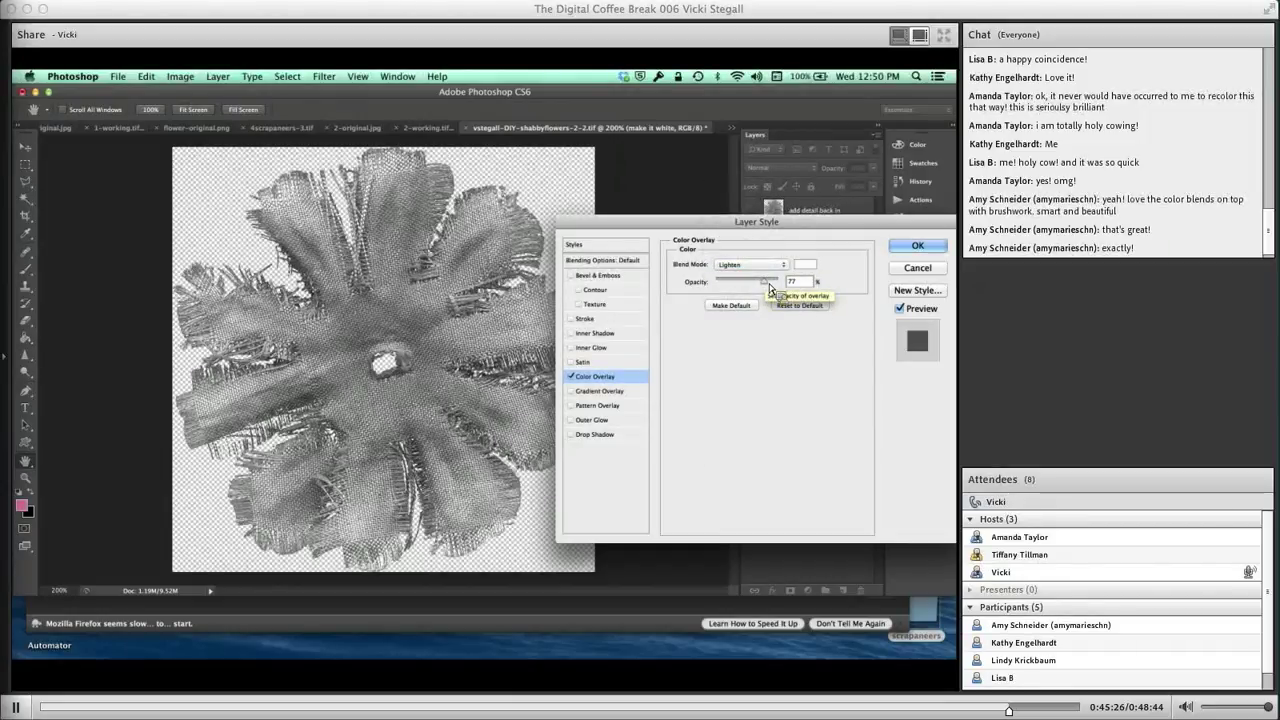
mouse_move(802, 227)
mouse_down()
mouse_move(771, 283)
mouse_move(810, 531)
mouse_move(839, 517)
mouse_move(737, 213)
mouse_up()
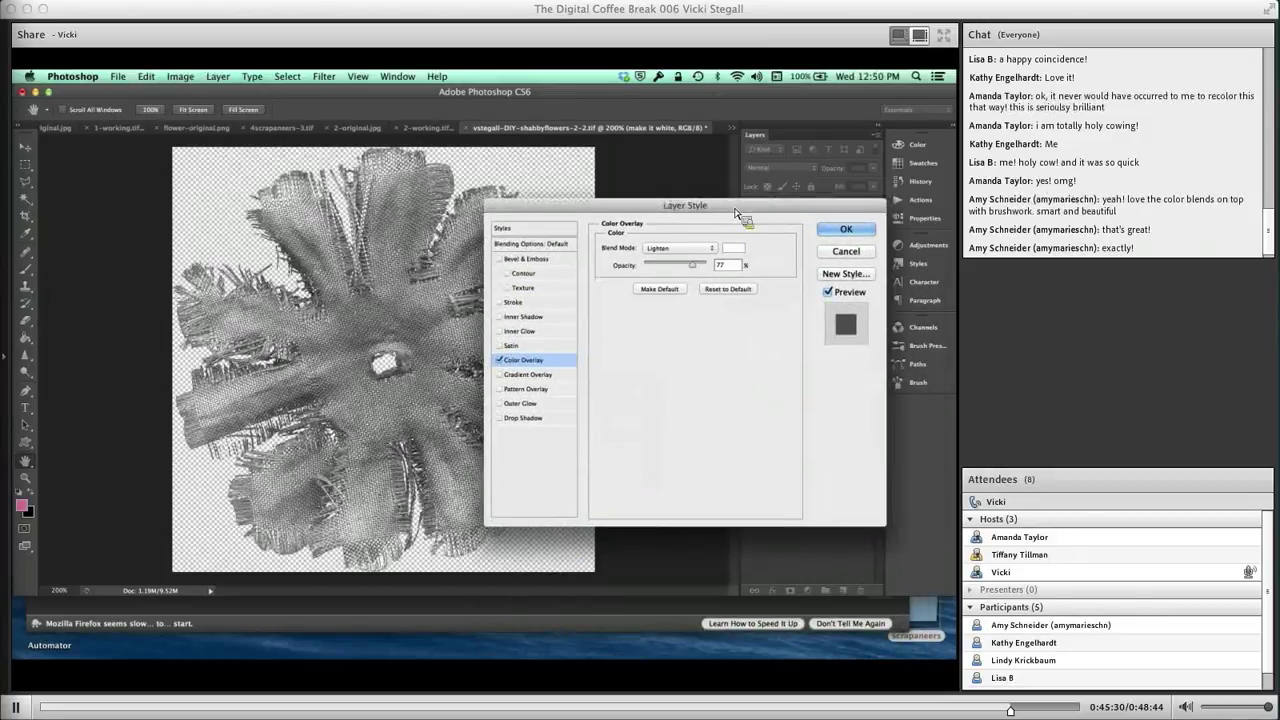
click(846, 230)
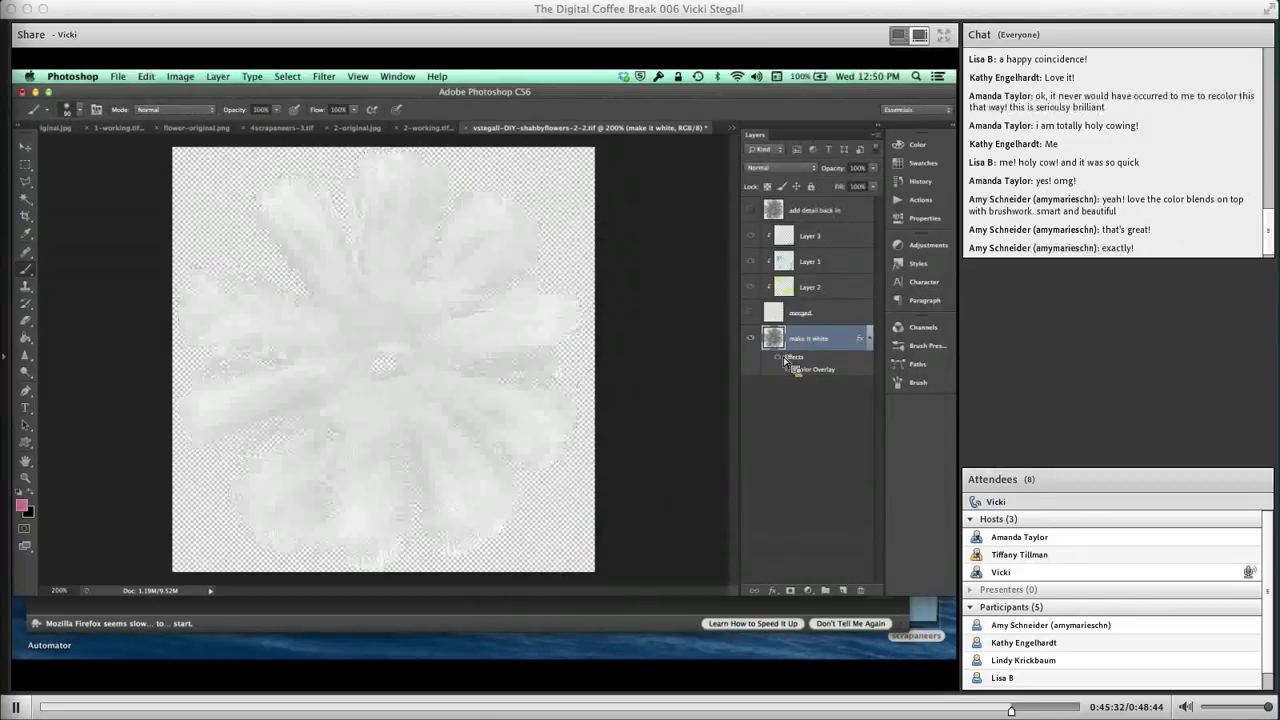
drag(785, 361, 795, 357)
Reopen the Color Overlay settings of the "make it white" layer and review the overlay's opacity.
double_click(827, 339)
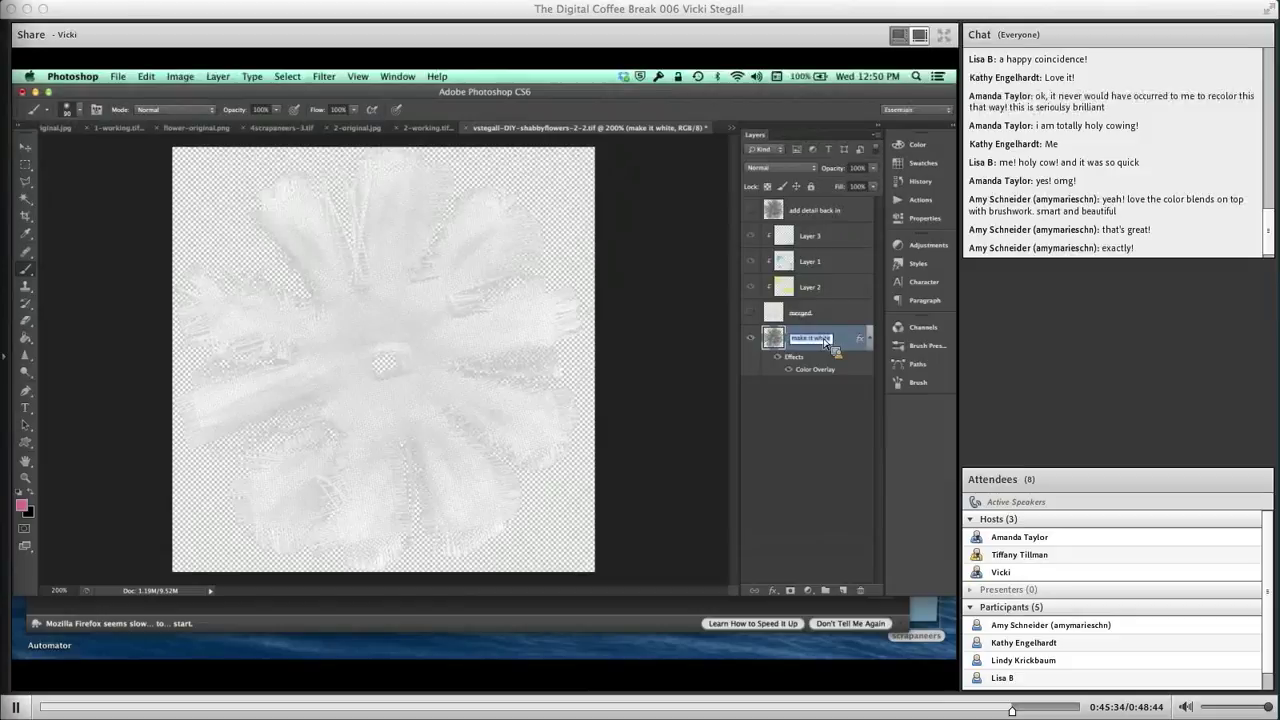
click(843, 347)
double_click(857, 341)
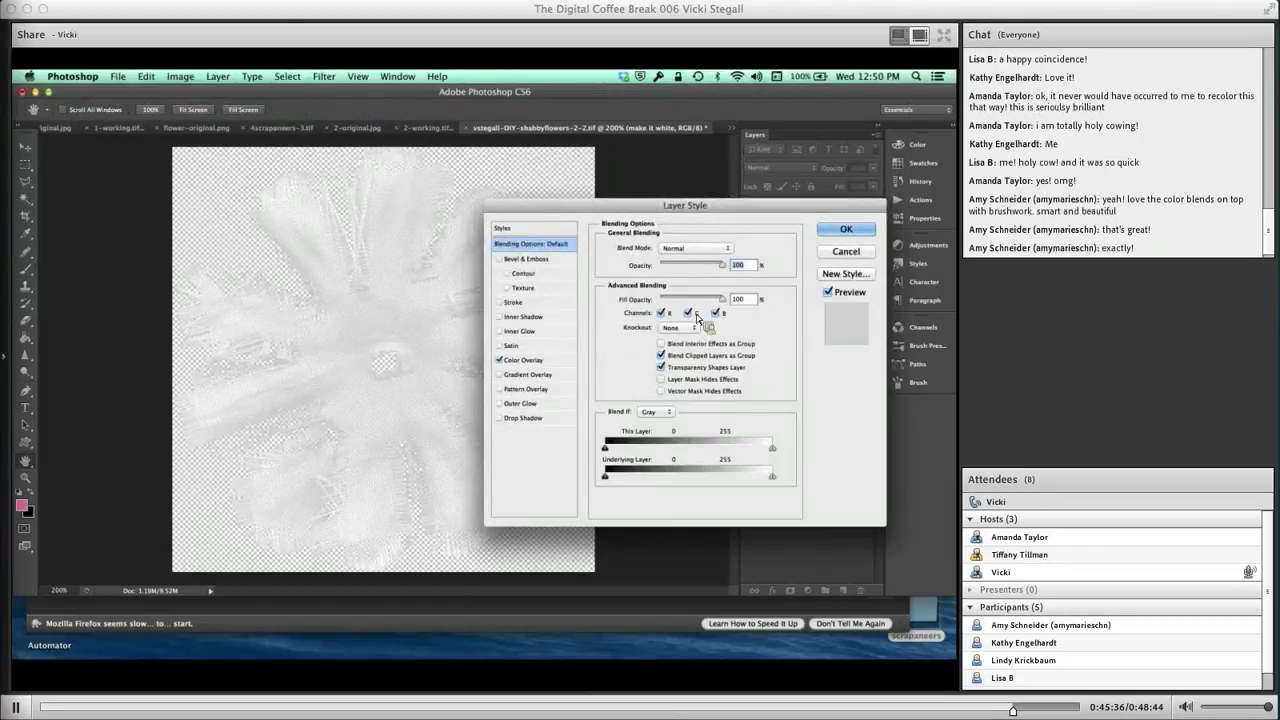
click(572, 358)
mouse_move(704, 268)
mouse_down()
mouse_move(680, 272)
mouse_move(746, 270)
mouse_move(694, 274)
mouse_move(708, 270)
mouse_up()
click(846, 229)
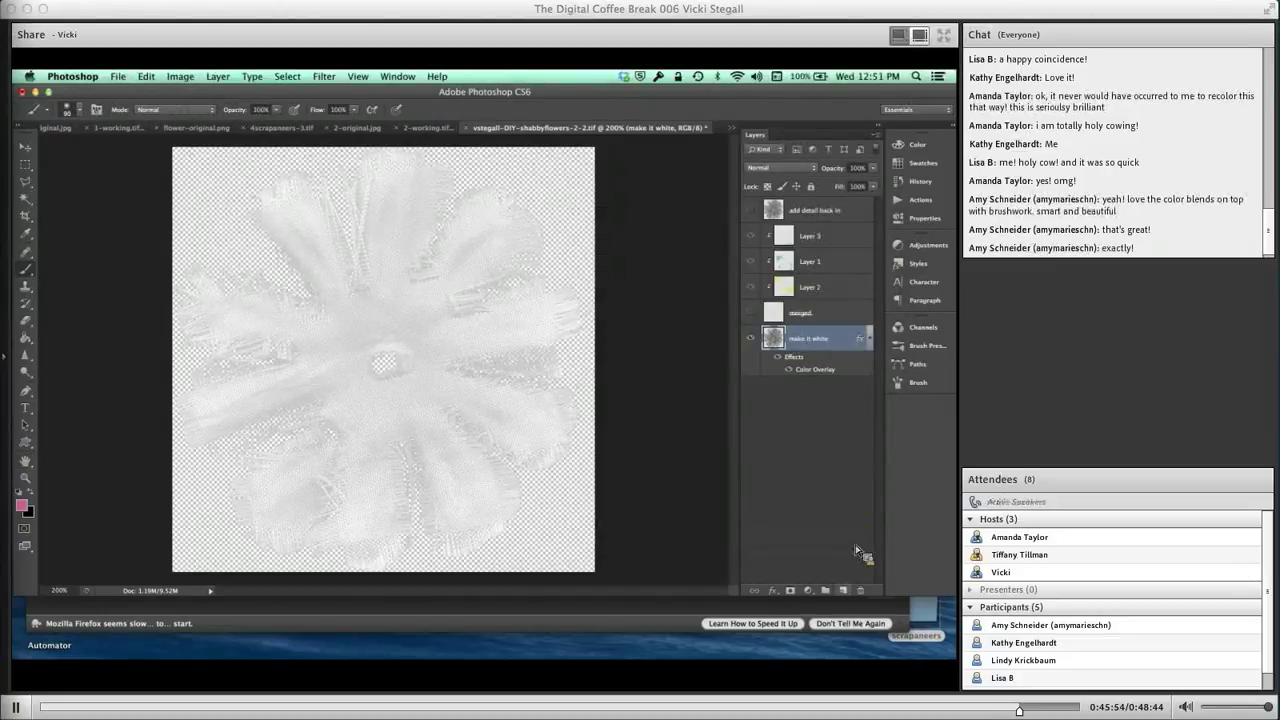
Add an empty layer above the "make it white" layer and merge the two layers.
click(846, 591)
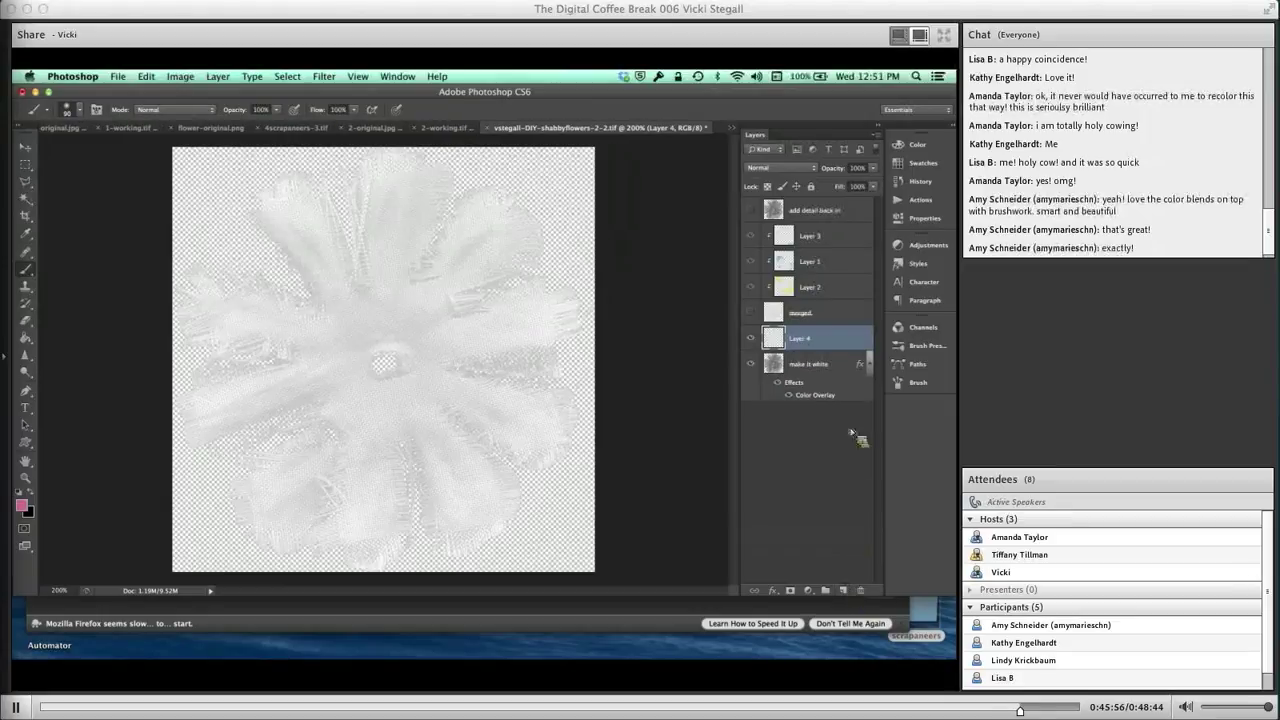
shift+click(826, 366)
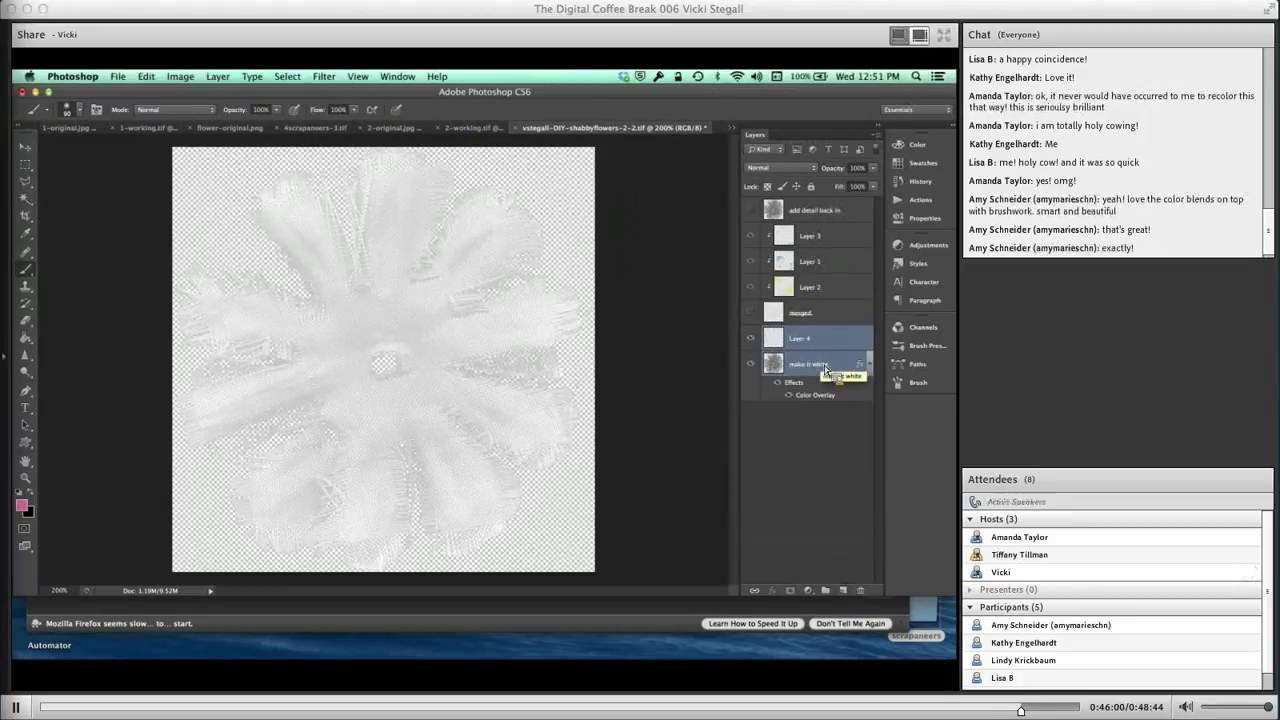
key(super+e)
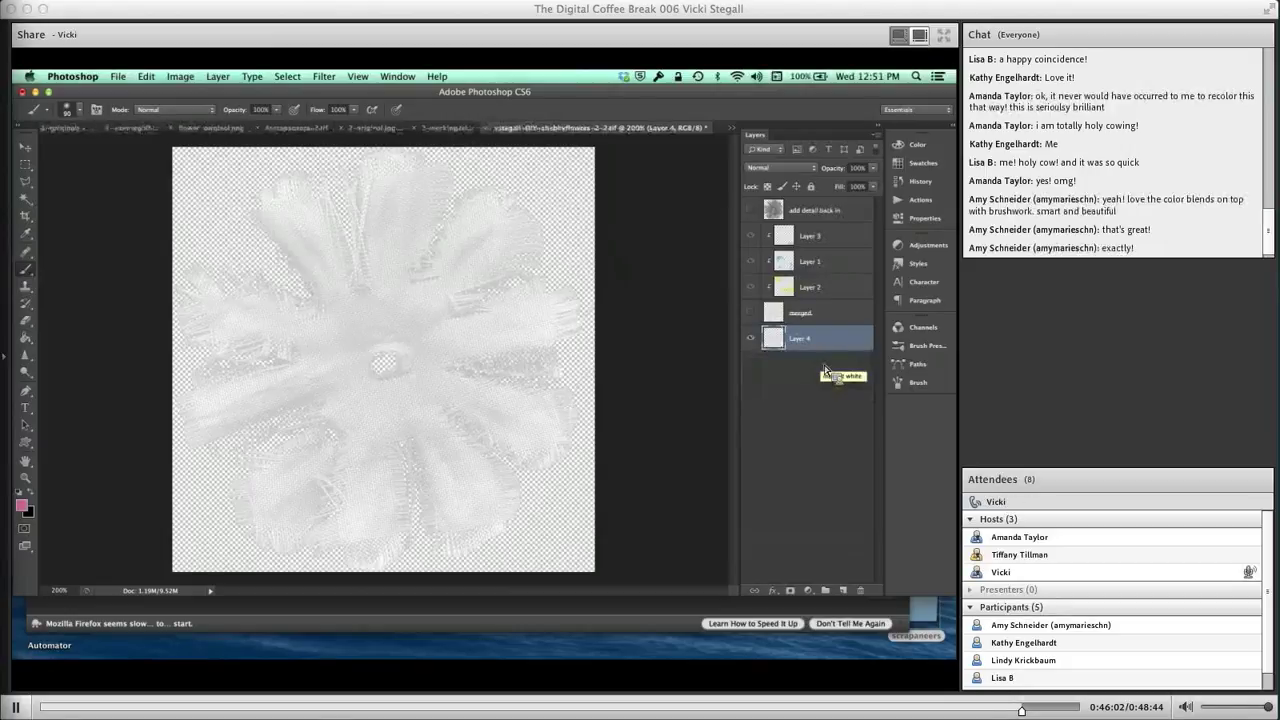
Undo the layer merge and leave only the "merged" flower with its clipped splatter layers visible.
click(751, 338)
click(751, 314)
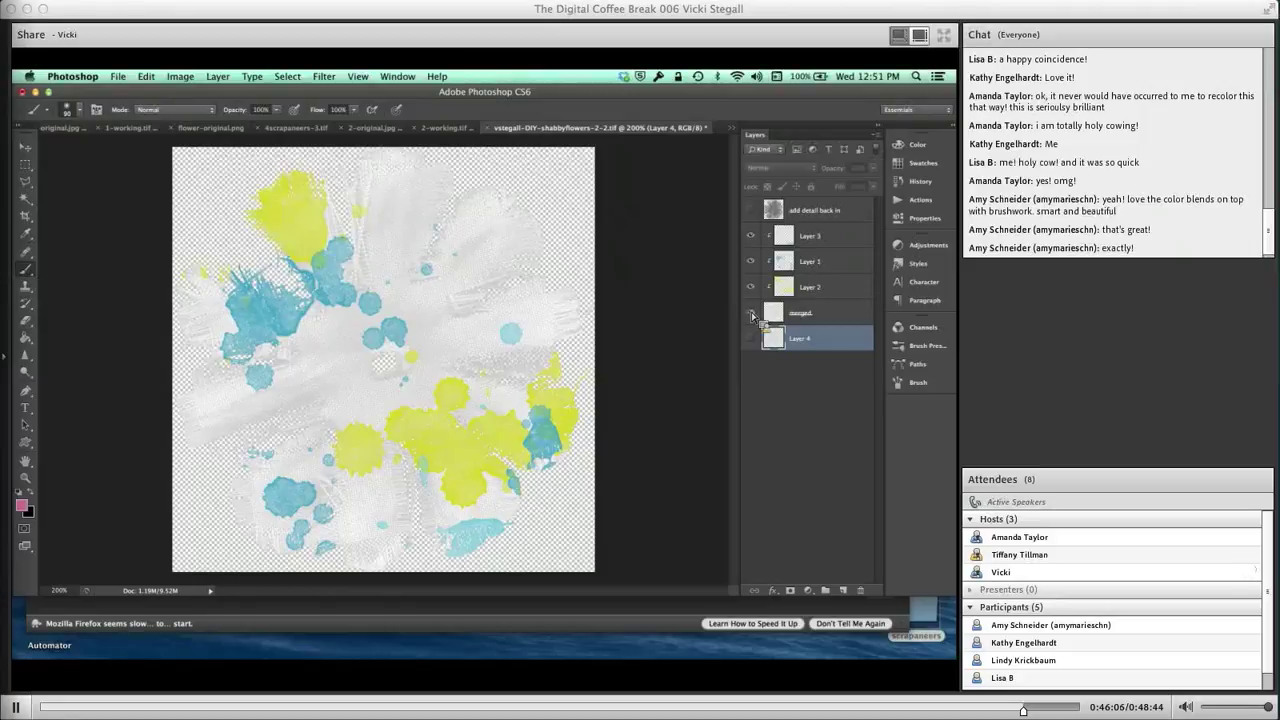
key(super+z)
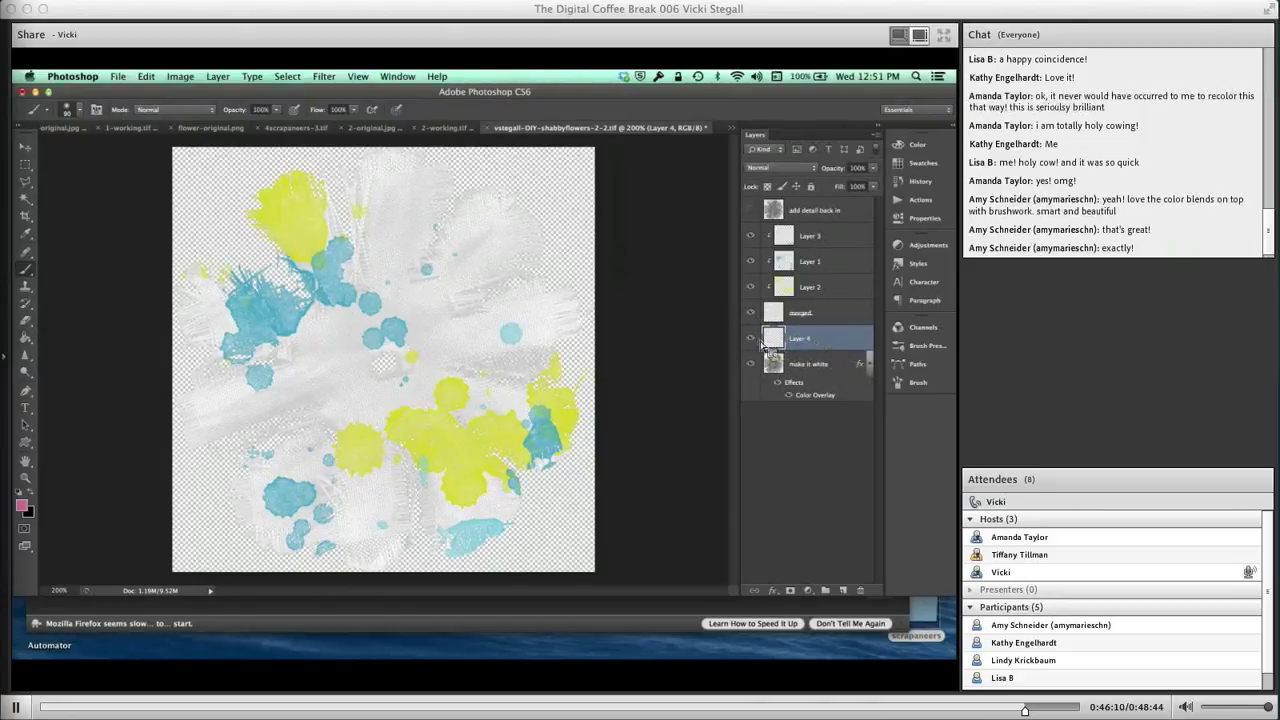
drag(763, 345, 779, 322)
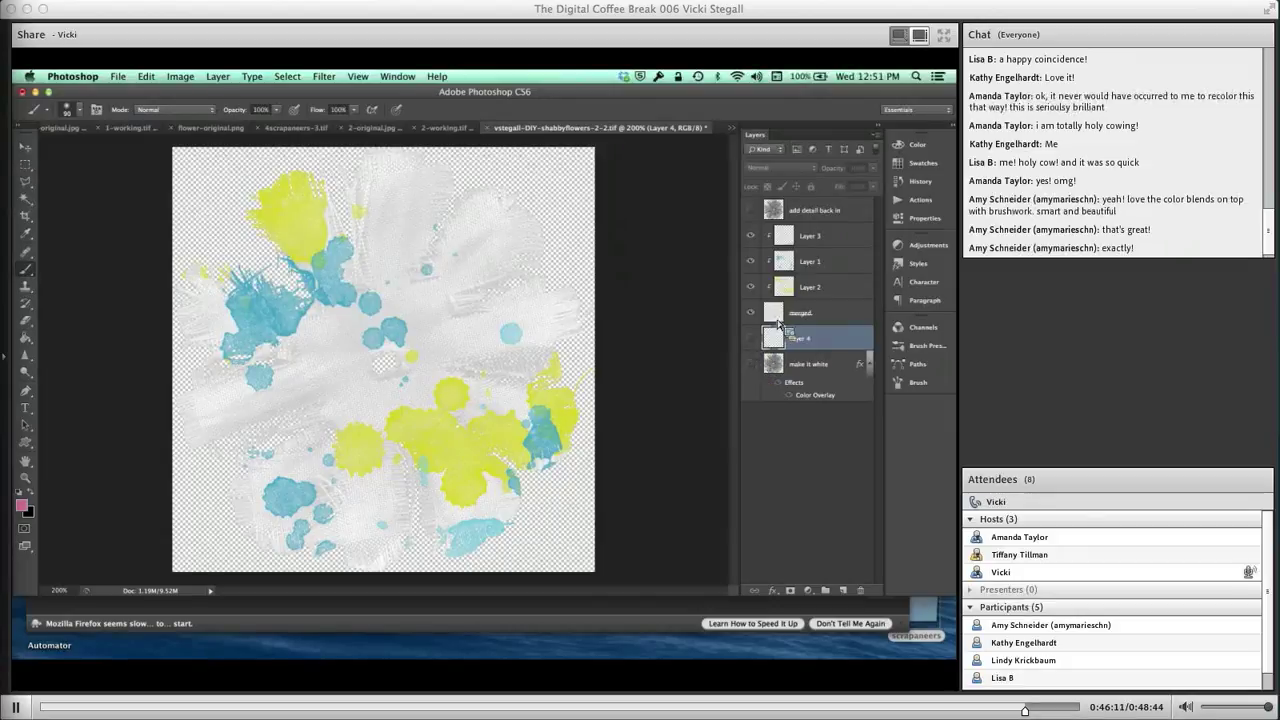
Select the "merged" layer and toggle the clipped Layer 1, Layer 2 and Layer 3 off and on to compare.
click(829, 313)
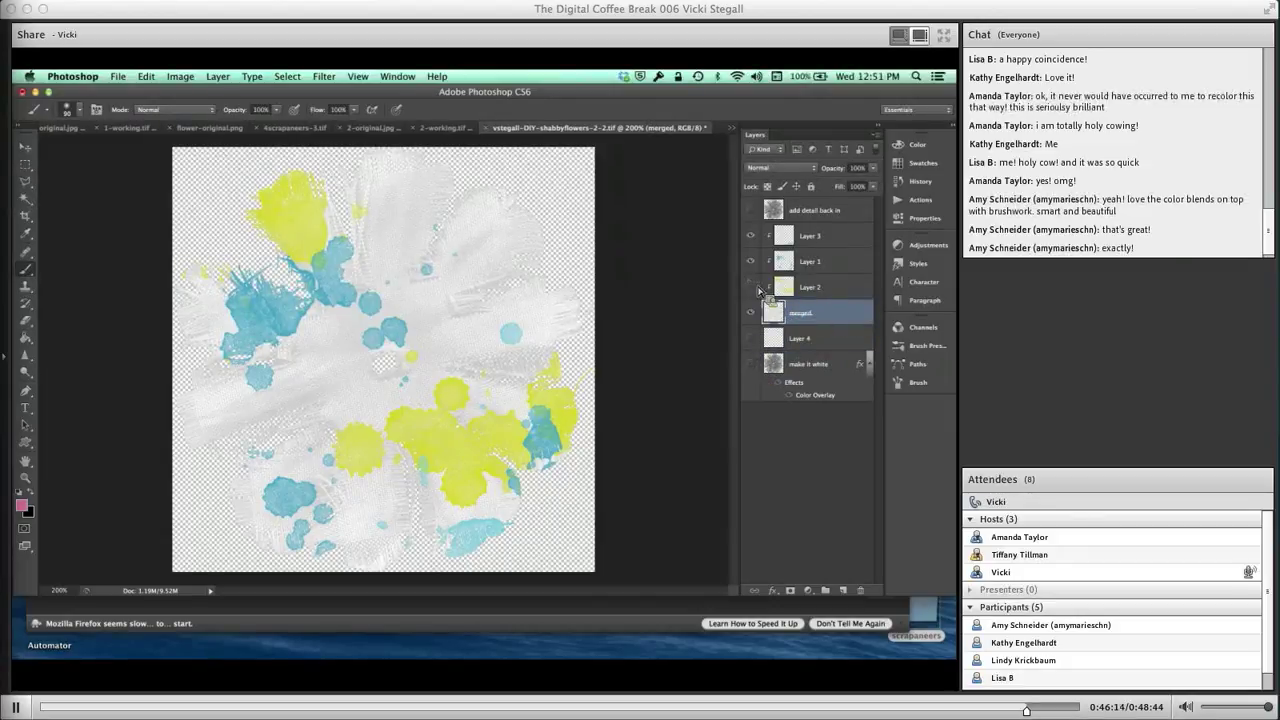
drag(759, 290, 755, 237)
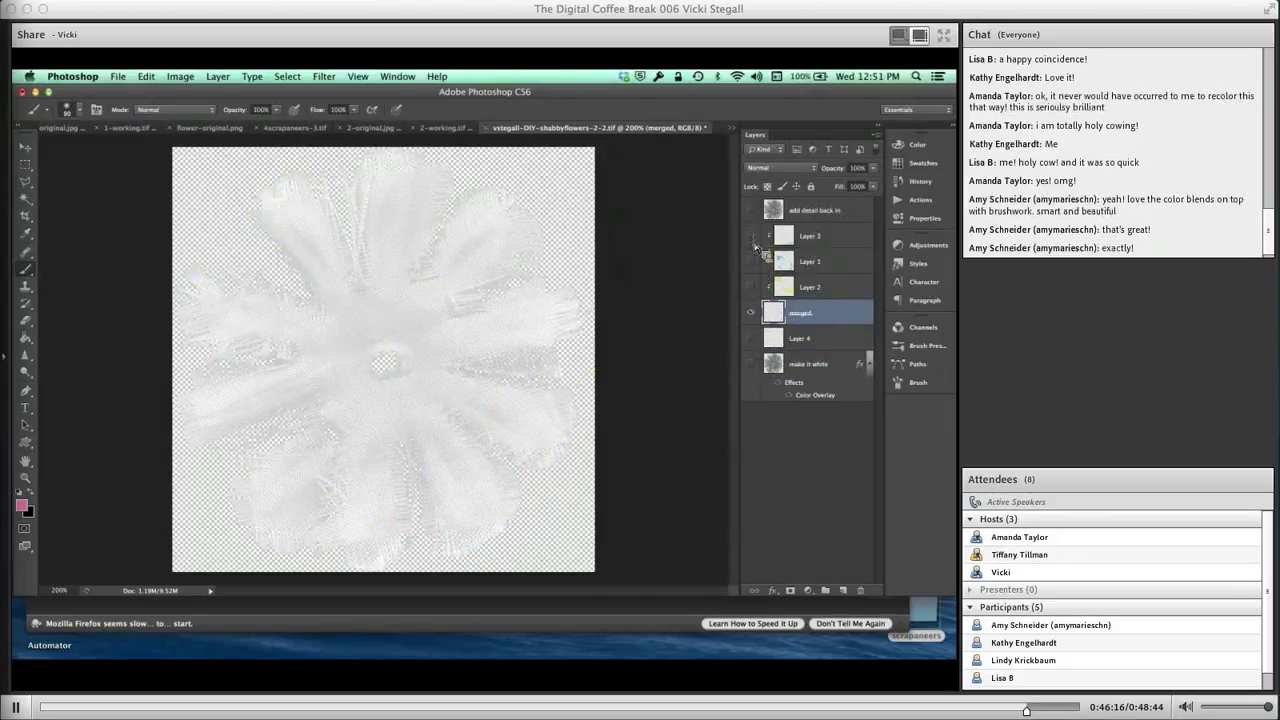
click(751, 236)
click(751, 261)
click(751, 287)
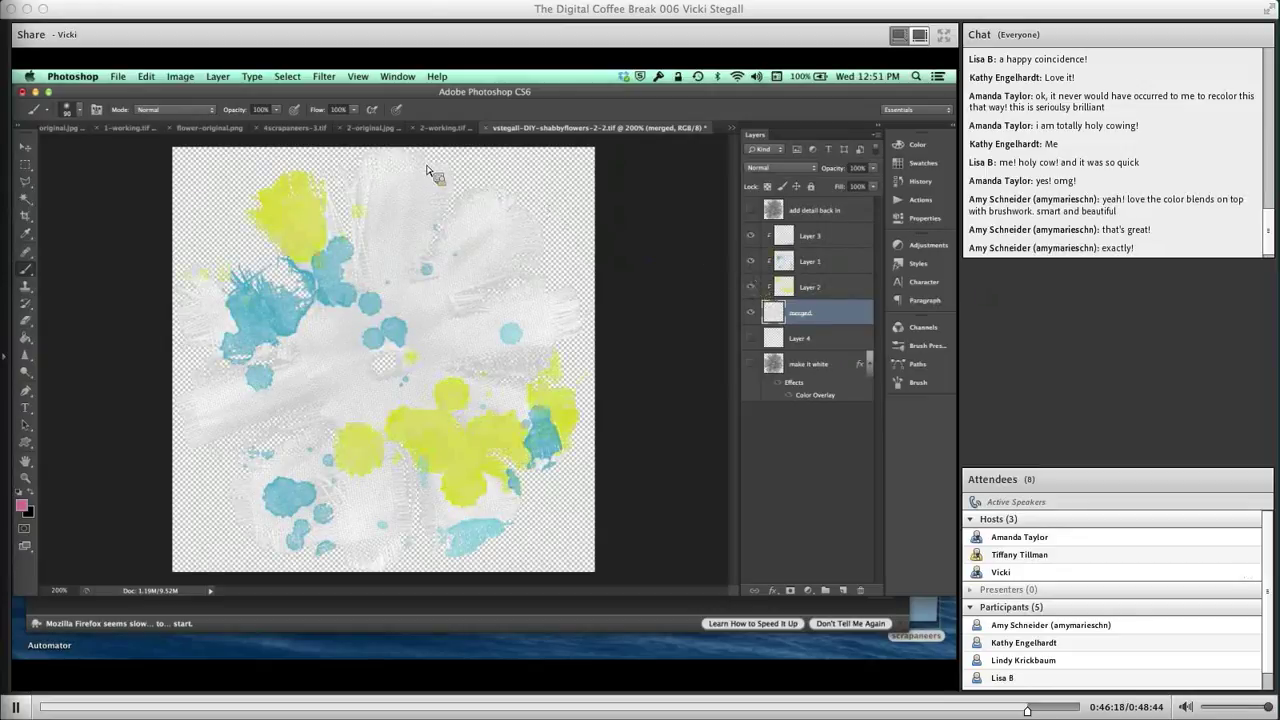
Stamp the 1592 px ring brush in pink onto the "merged" layer.
click(72, 110)
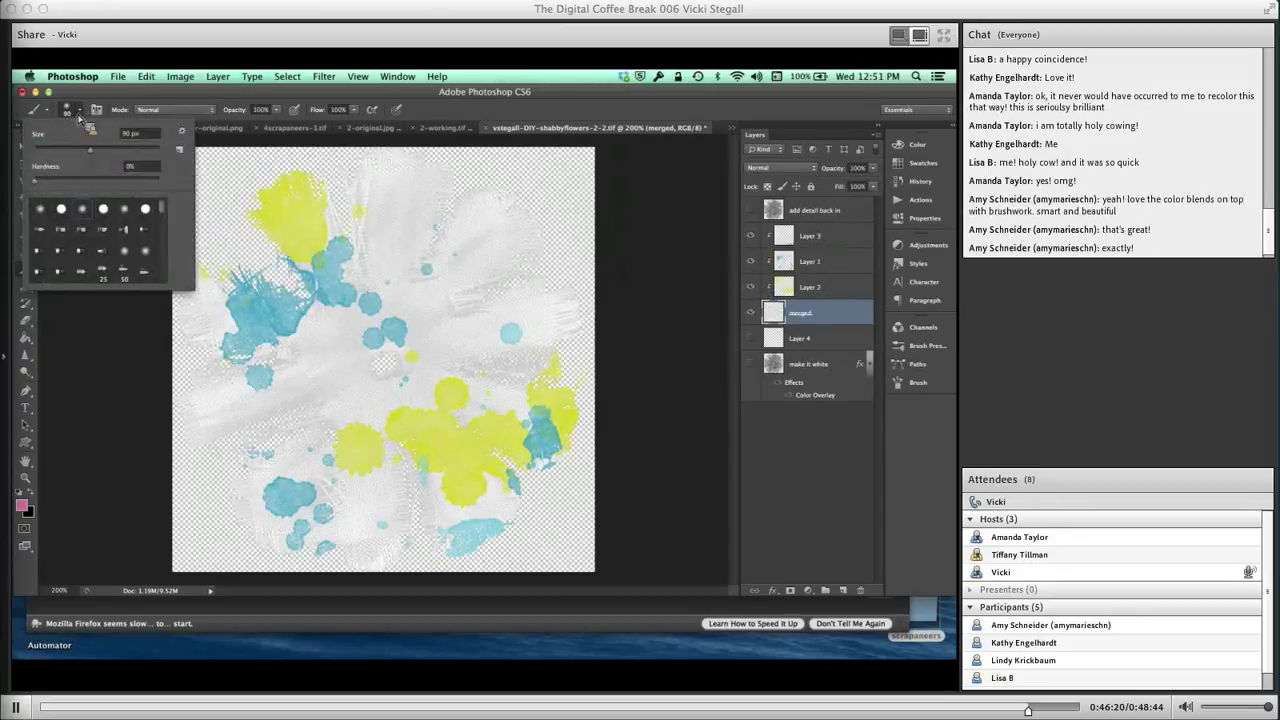
scroll(185, 222, down, 5)
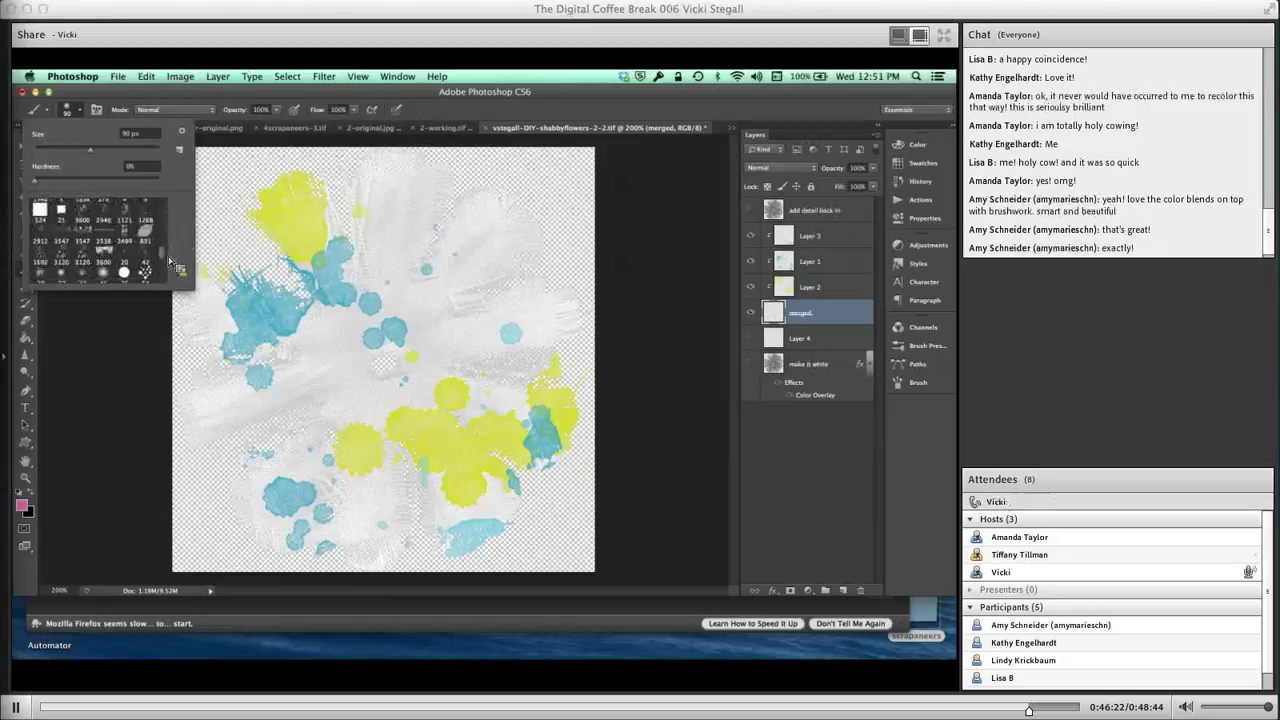
click(41, 254)
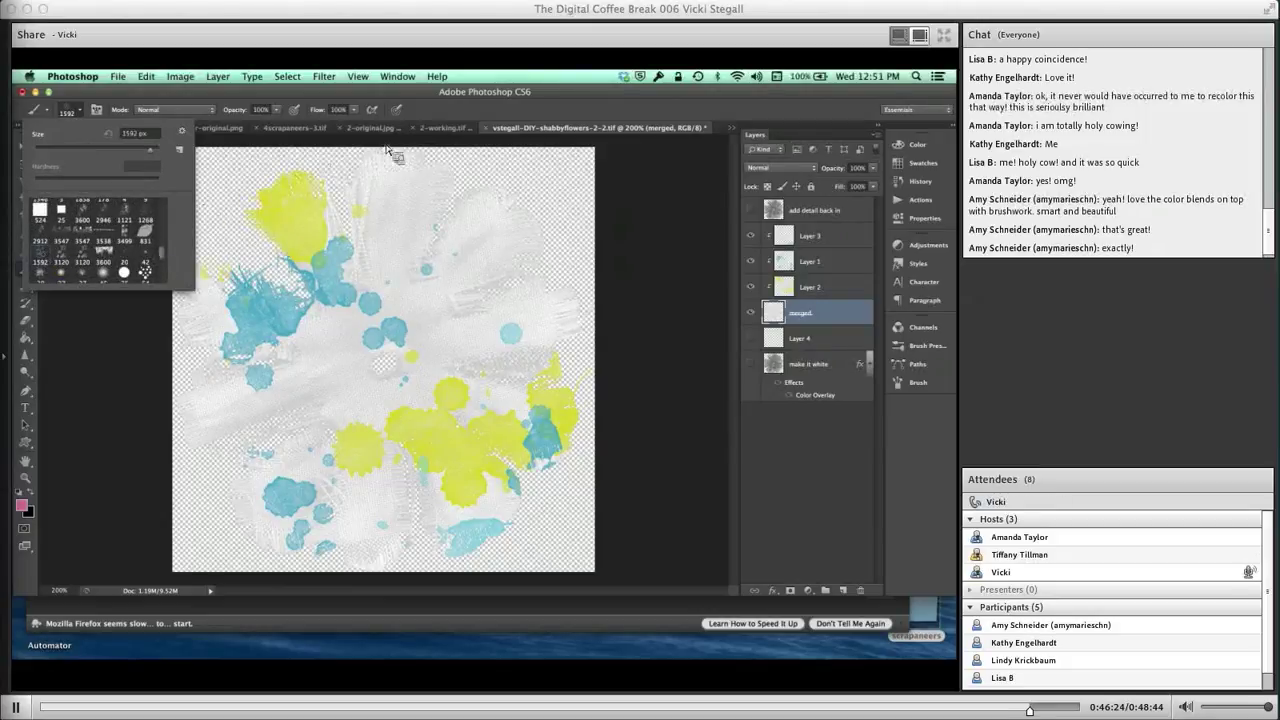
click(320, 308)
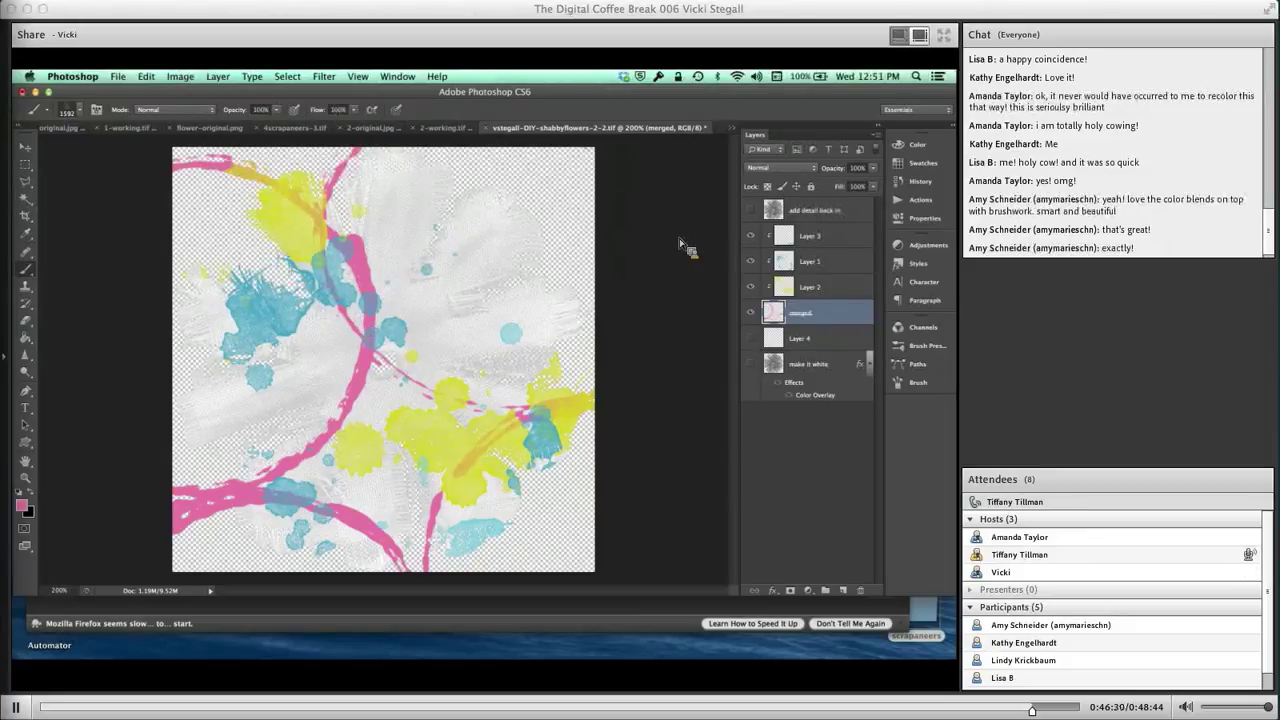
Try clipping the "merged" layer to Layer 4, and undo the clipping changes together with the pink brush mark.
alt+click(837, 328)
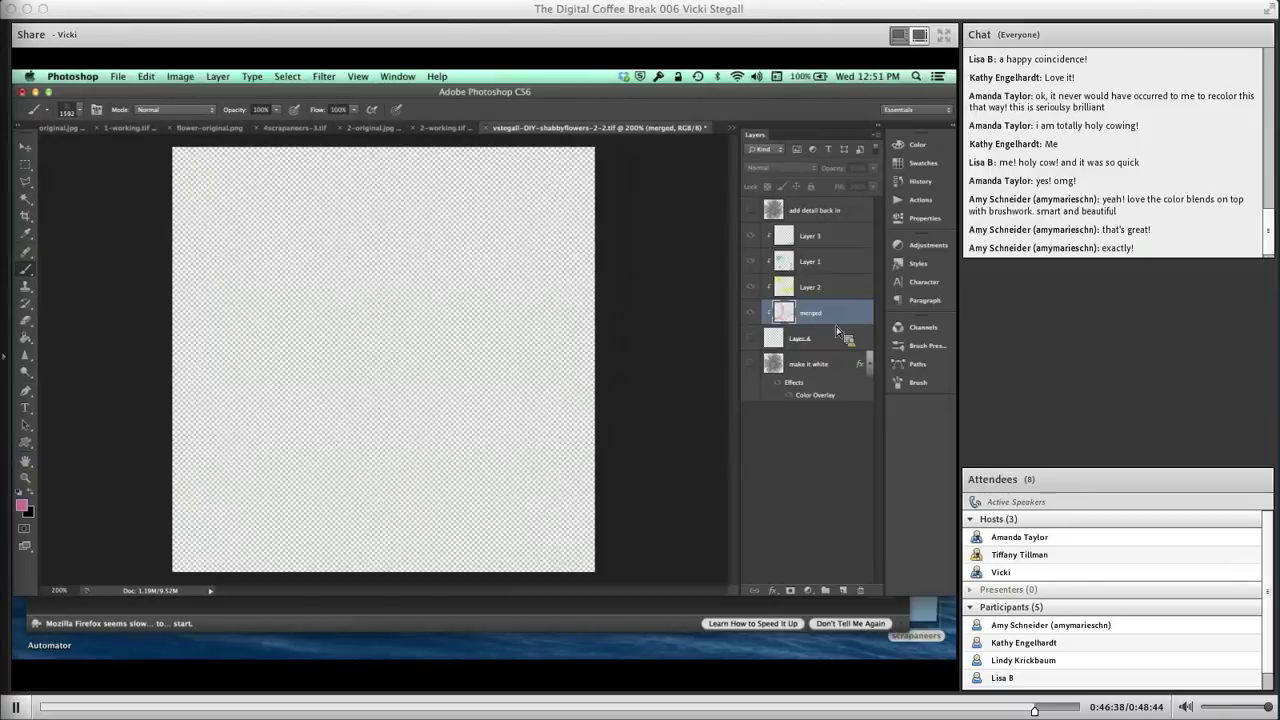
alt+click(837, 332)
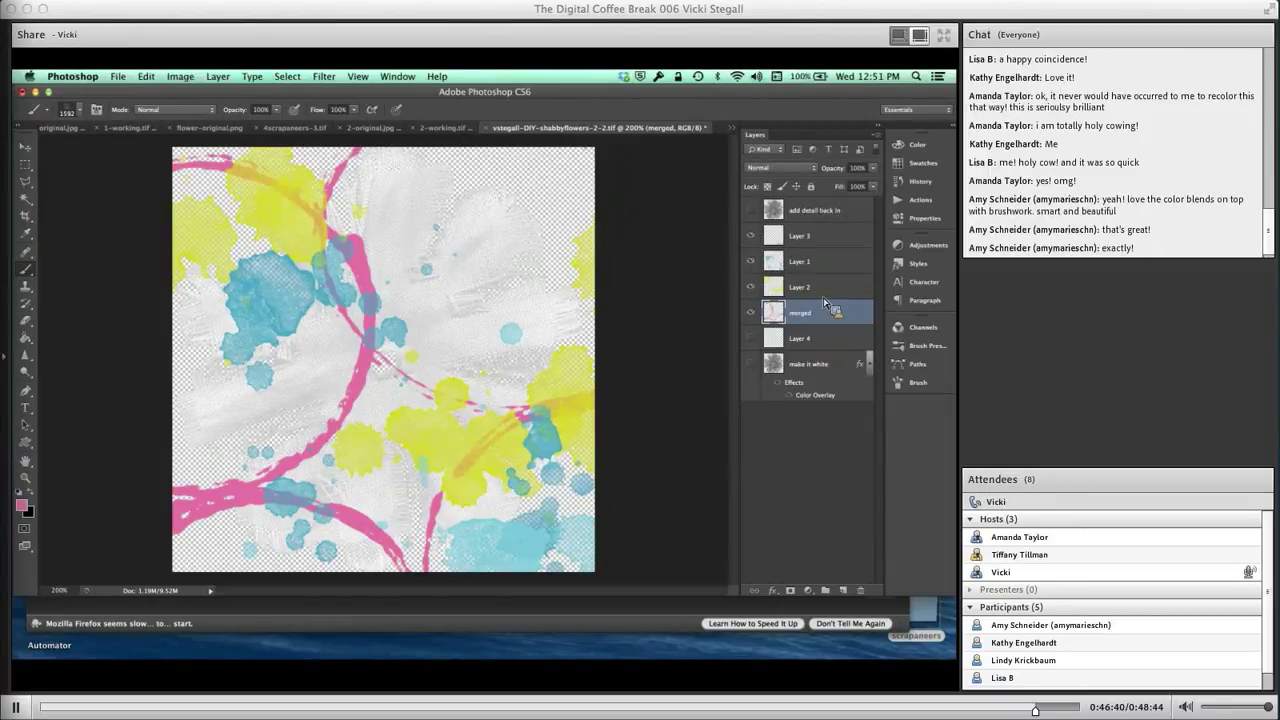
alt+click(825, 300)
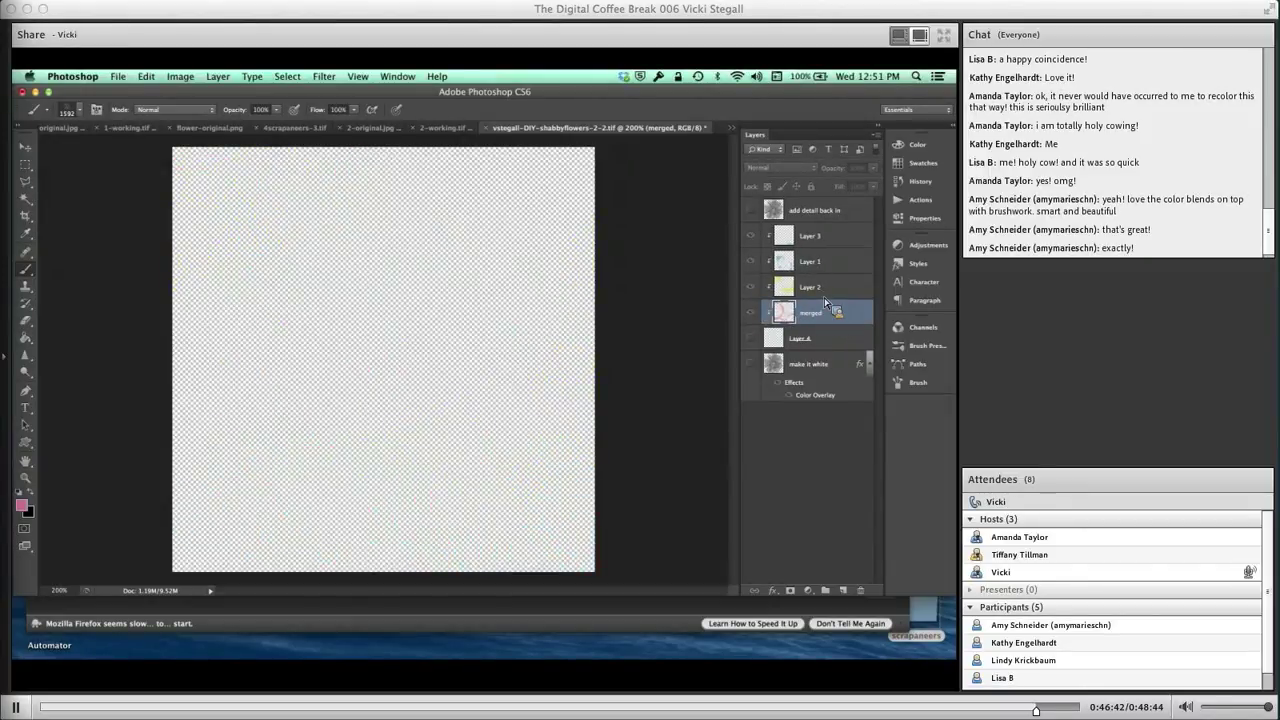
alt+click(825, 300)
alt+click(825, 300)
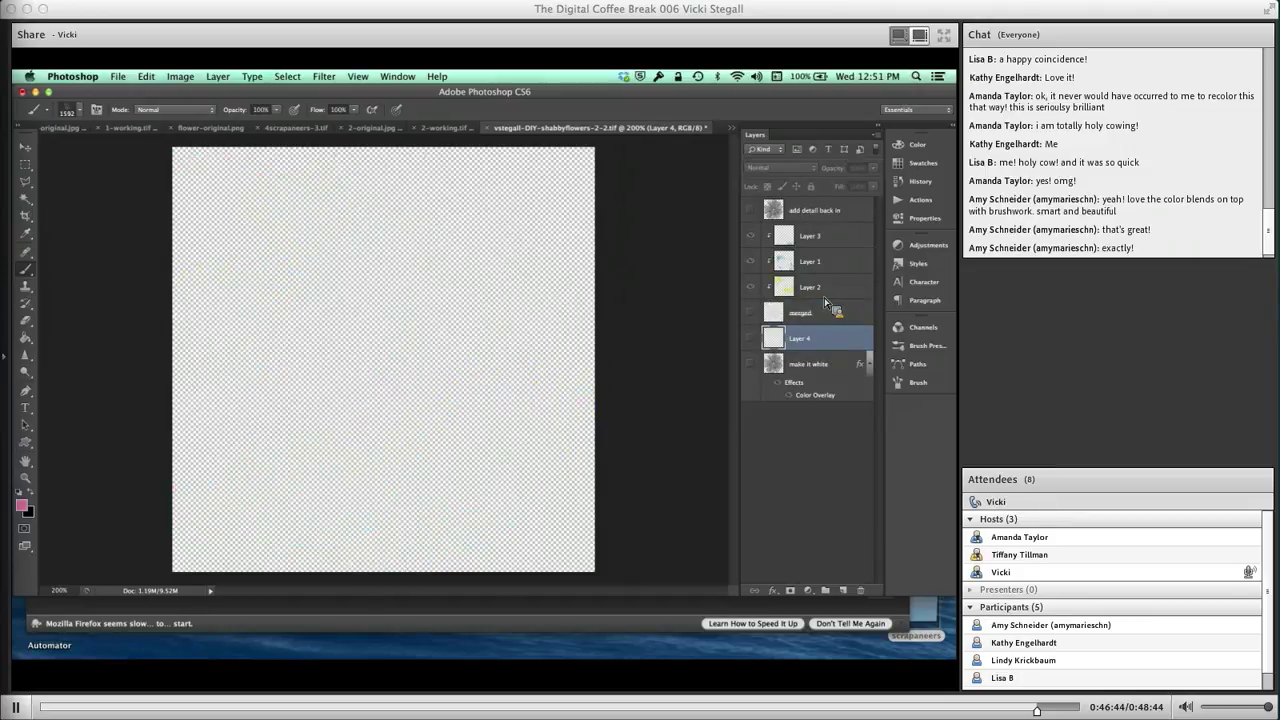
Add a new clipped layer directly above Layer 2.
click(831, 292)
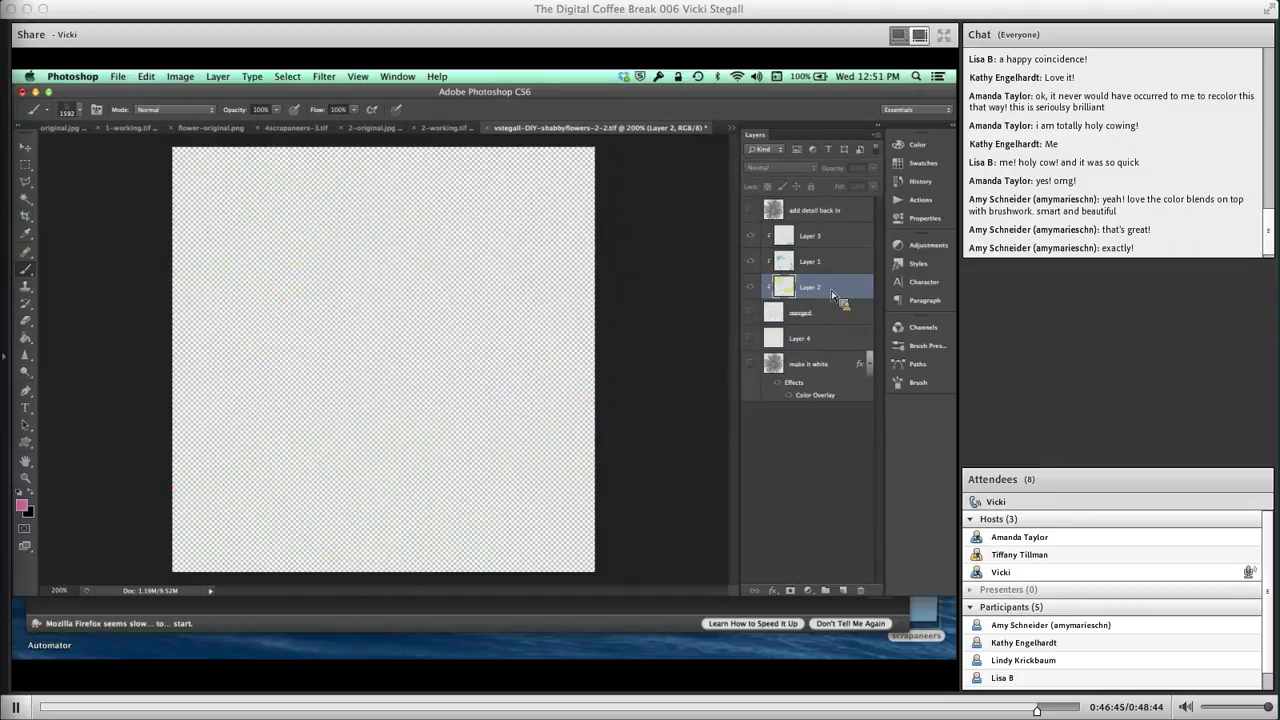
click(843, 590)
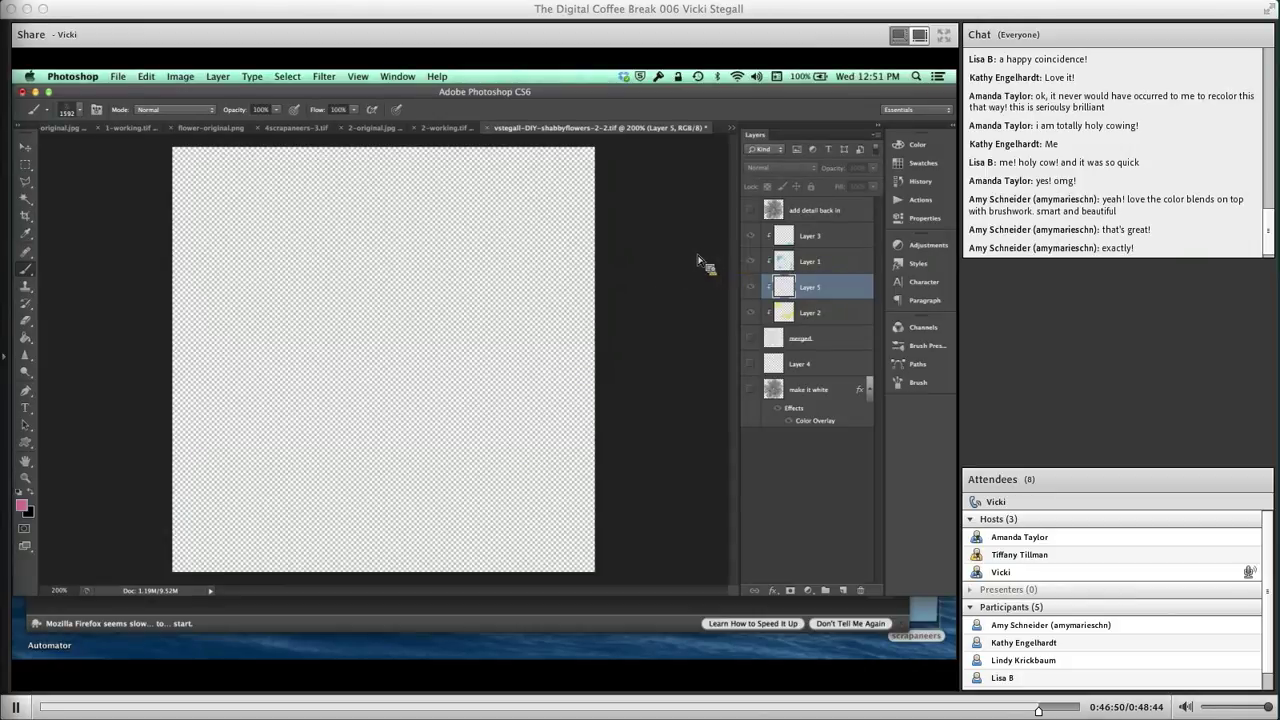
Reduce the ring brush to 250 px and show the "merged" flower layer.
key(bracketleft)
key(bracketleft)
key(bracketleft)
key(bracketleft)
key(bracketleft)
key(bracketleft)
key(bracketleft)
key(bracketleft)
key(bracketleft)
key(bracketleft)
key(bracketleft)
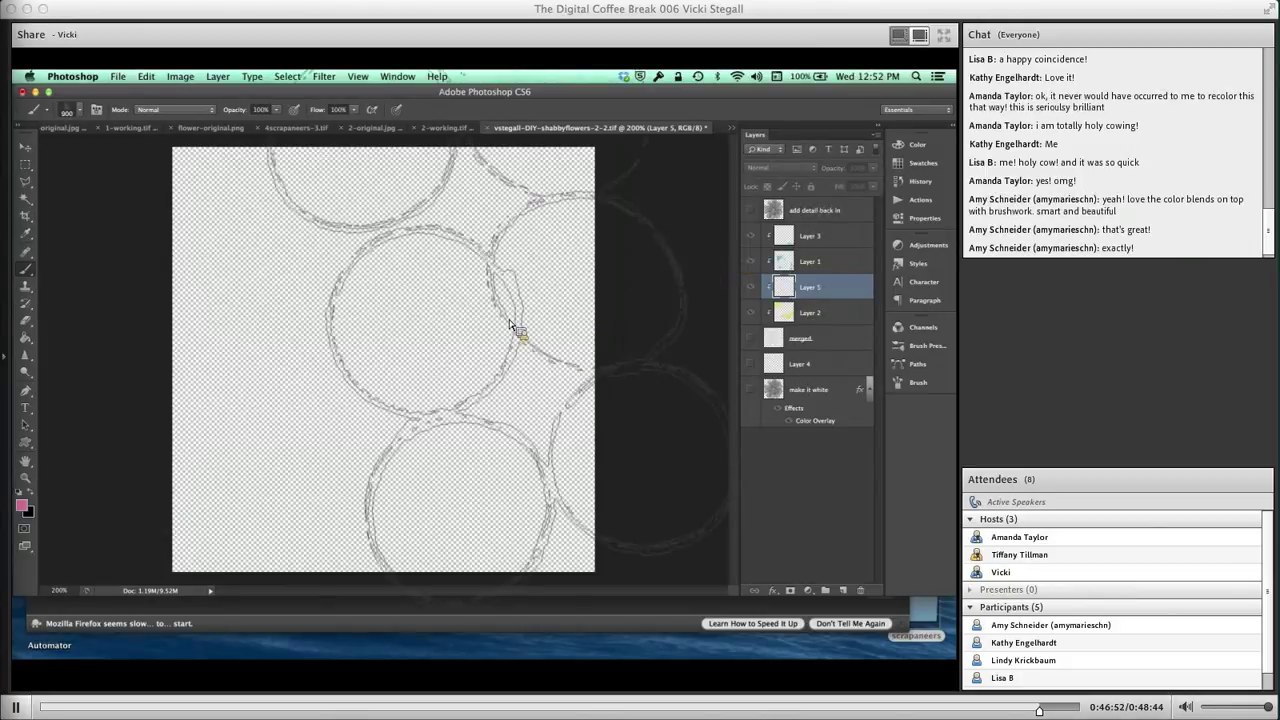
key(bracketleft)
key(bracketleft)
key(bracketleft)
key(bracketleft)
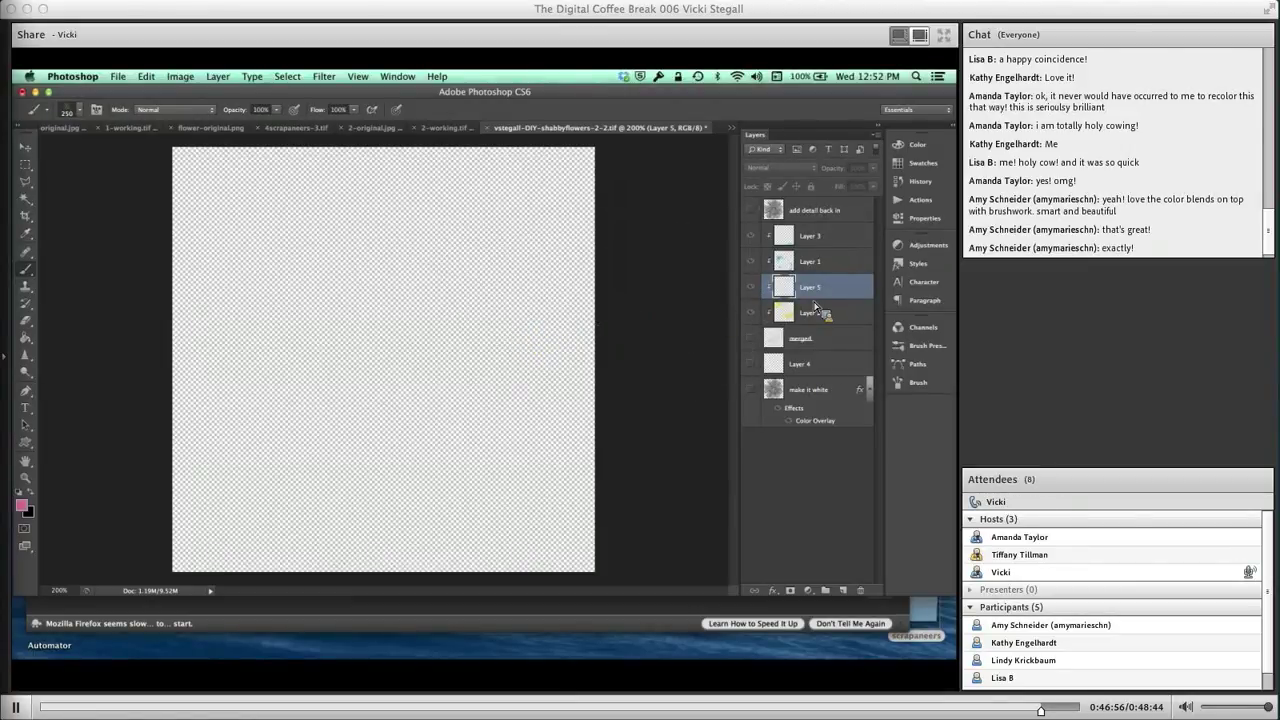
click(751, 339)
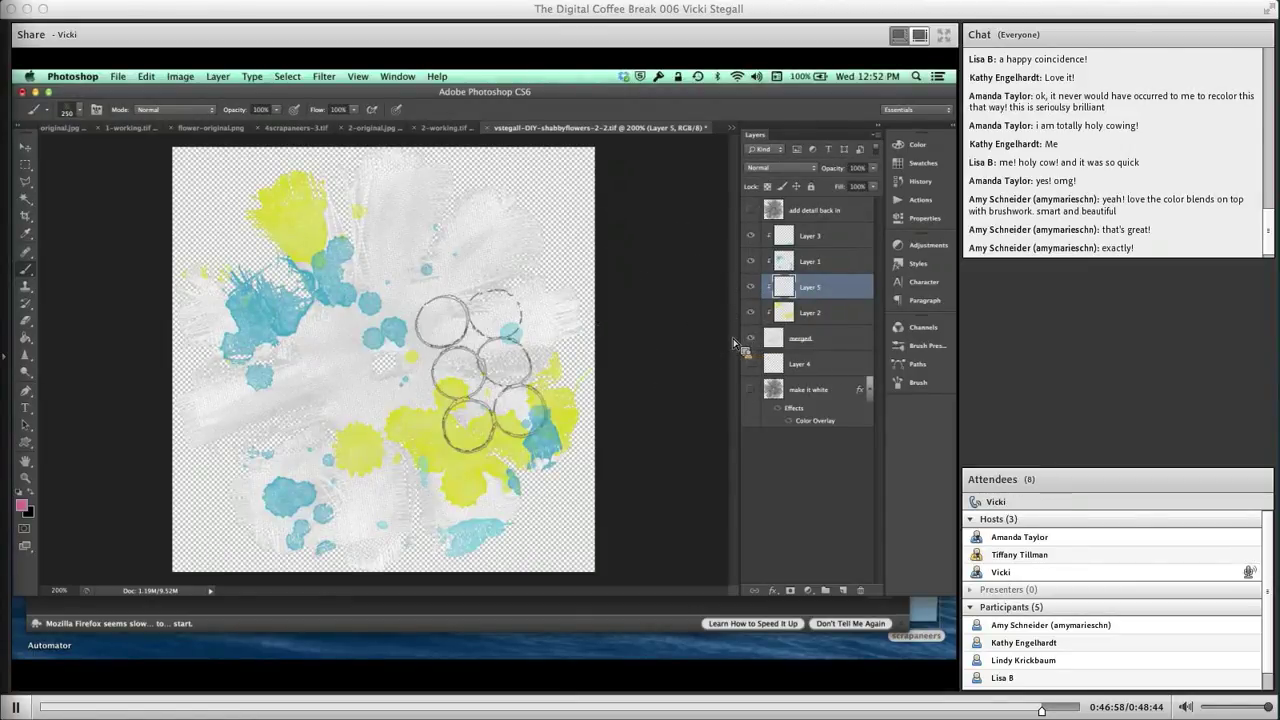
Enlarge the ring brush to 700 px and stamp pink rings over the flower's center and lower left on Layer 5.
key(bracketright)
key(bracketright)
key(bracketright)
key(bracketright)
key(bracketright)
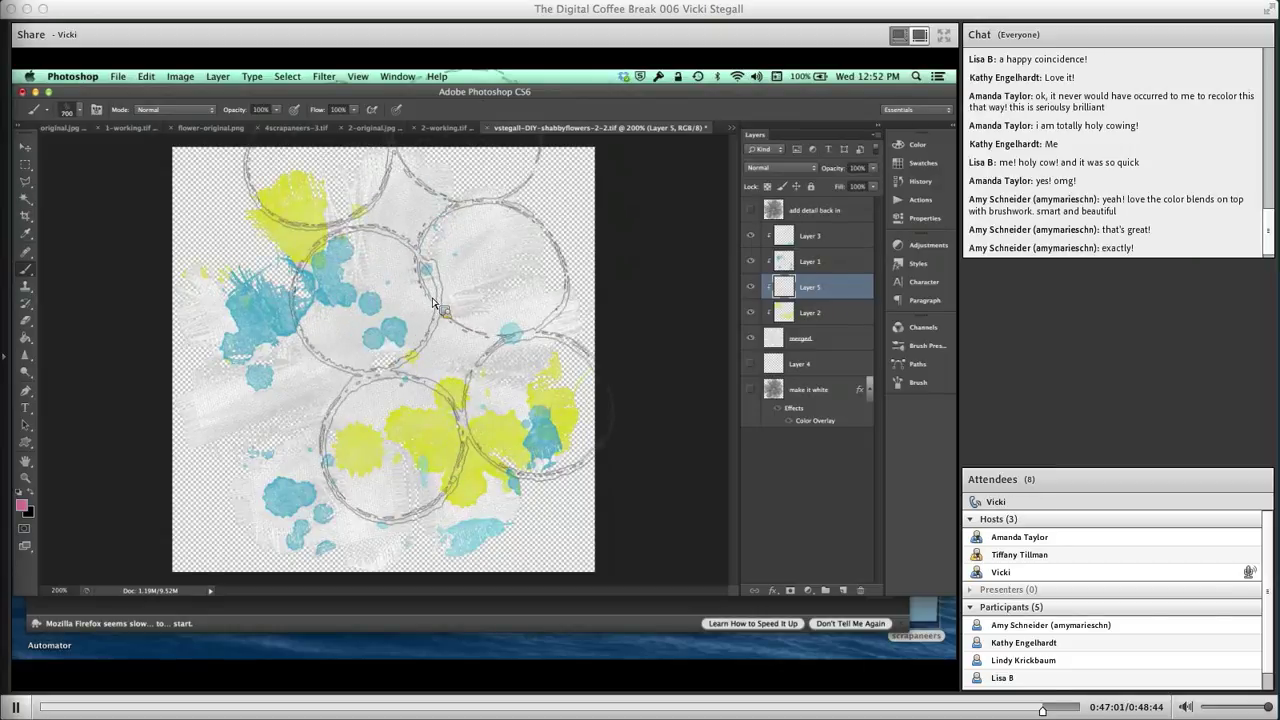
click(446, 365)
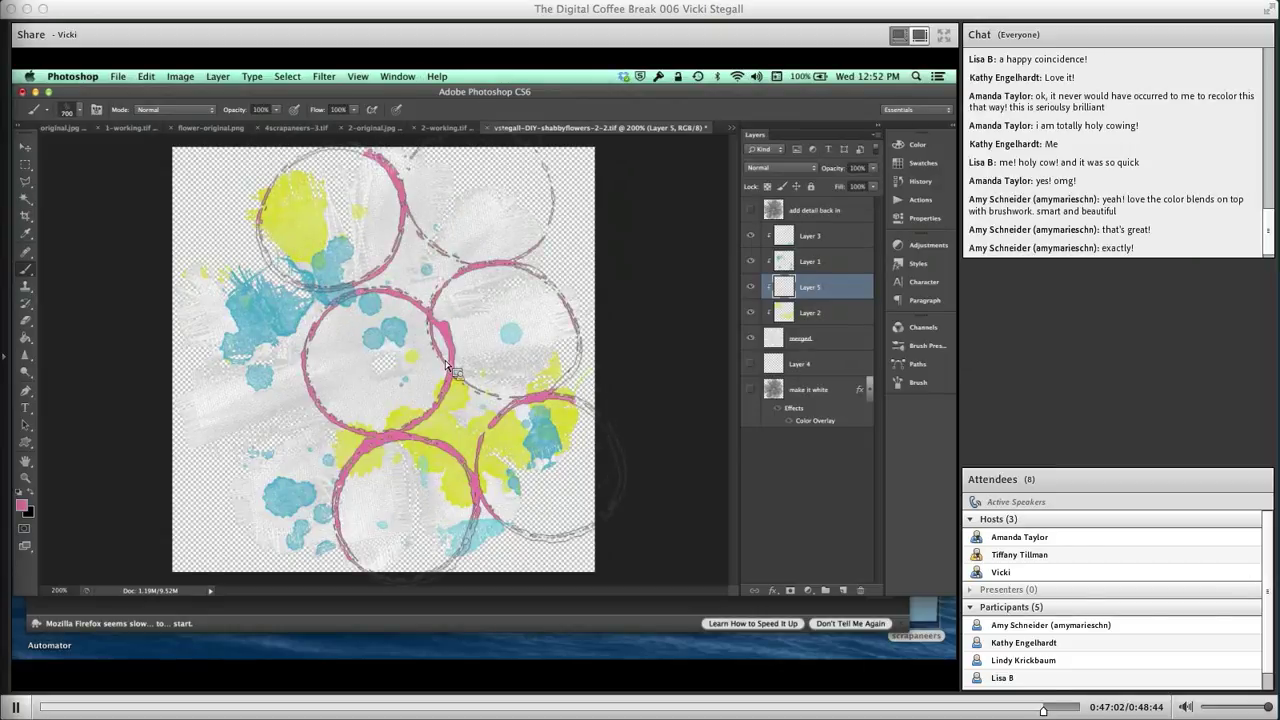
click(183, 442)
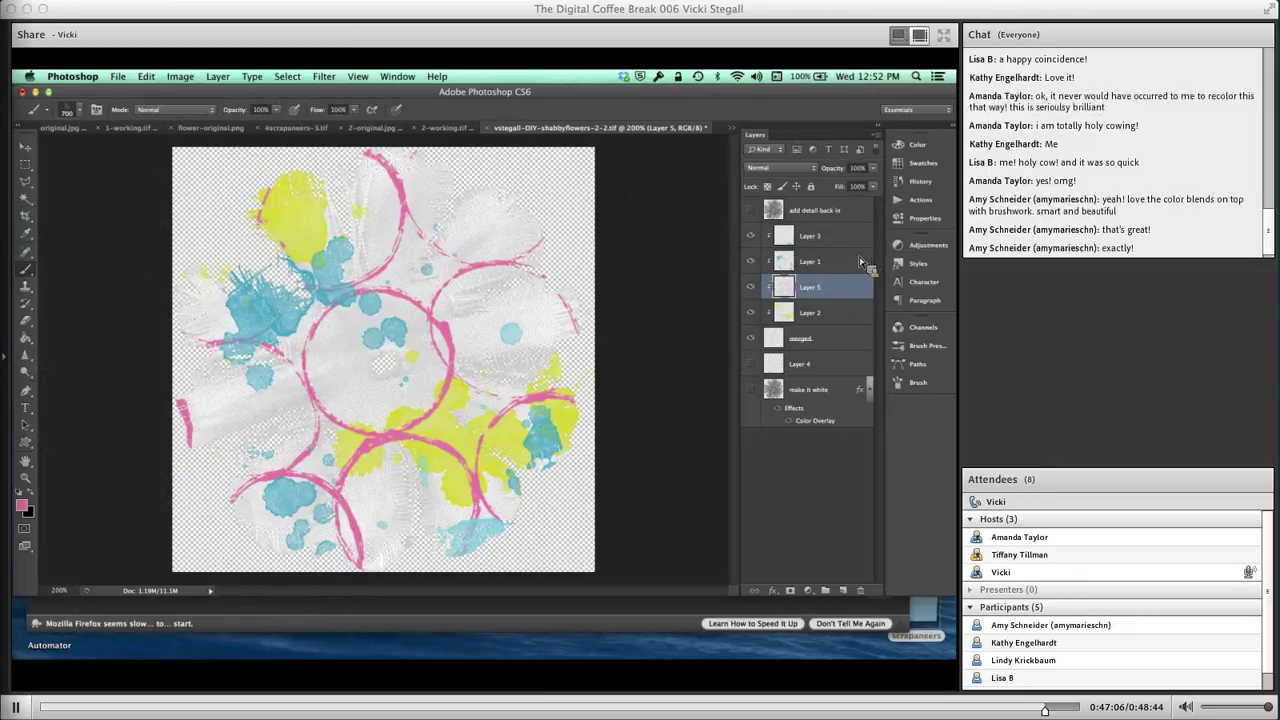
Try the Color and Hue blend modes on the pink ring layer.
click(780, 167)
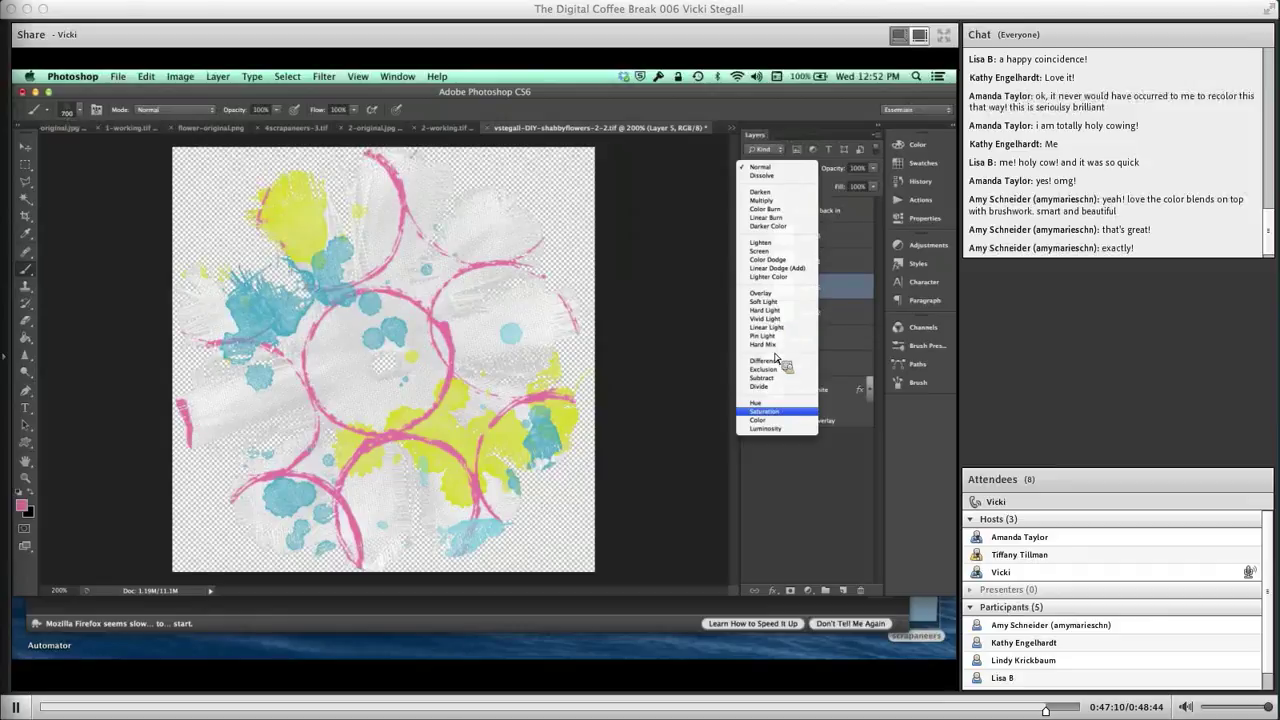
click(767, 420)
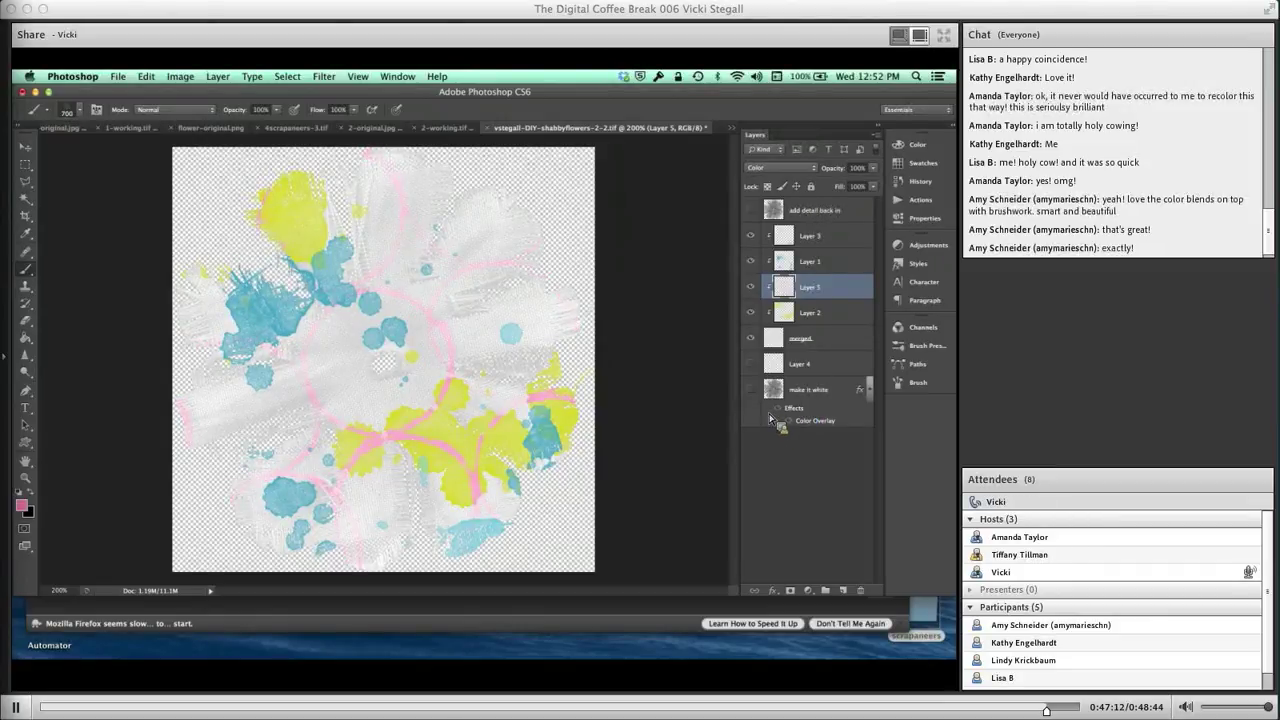
click(806, 170)
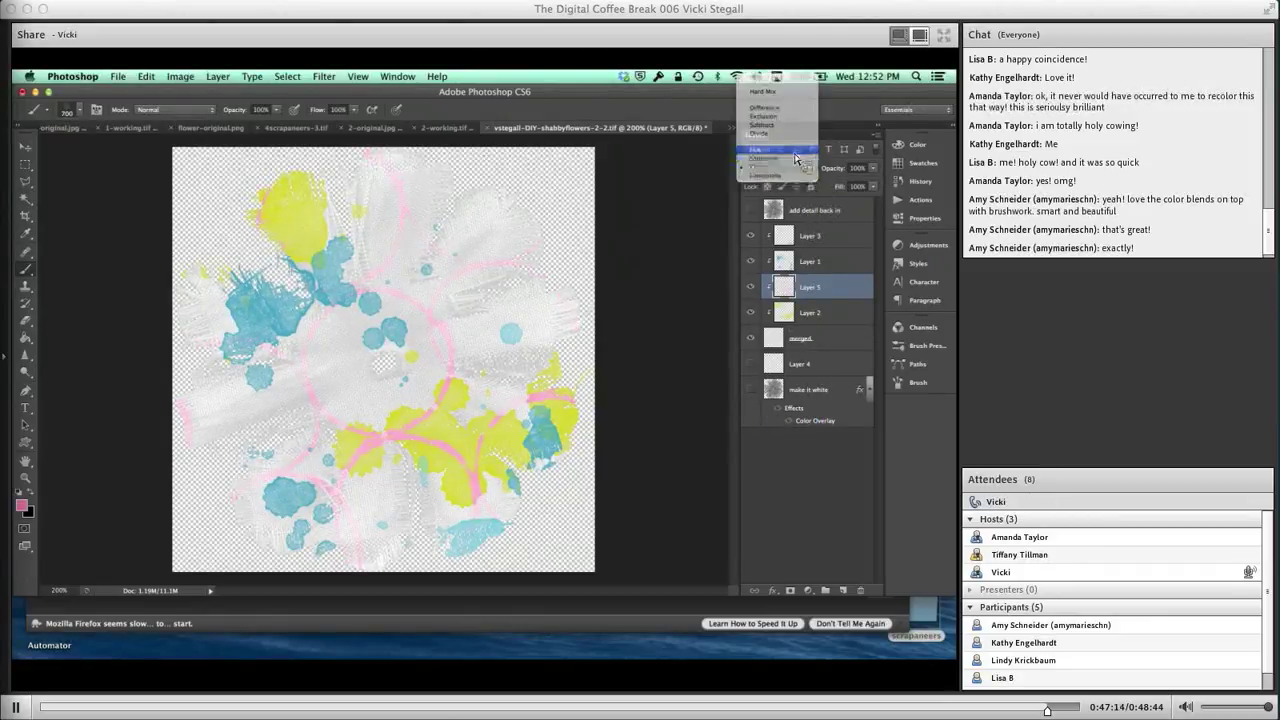
click(797, 150)
Set the blend mode of the pink ring layer to Multiply.
click(786, 168)
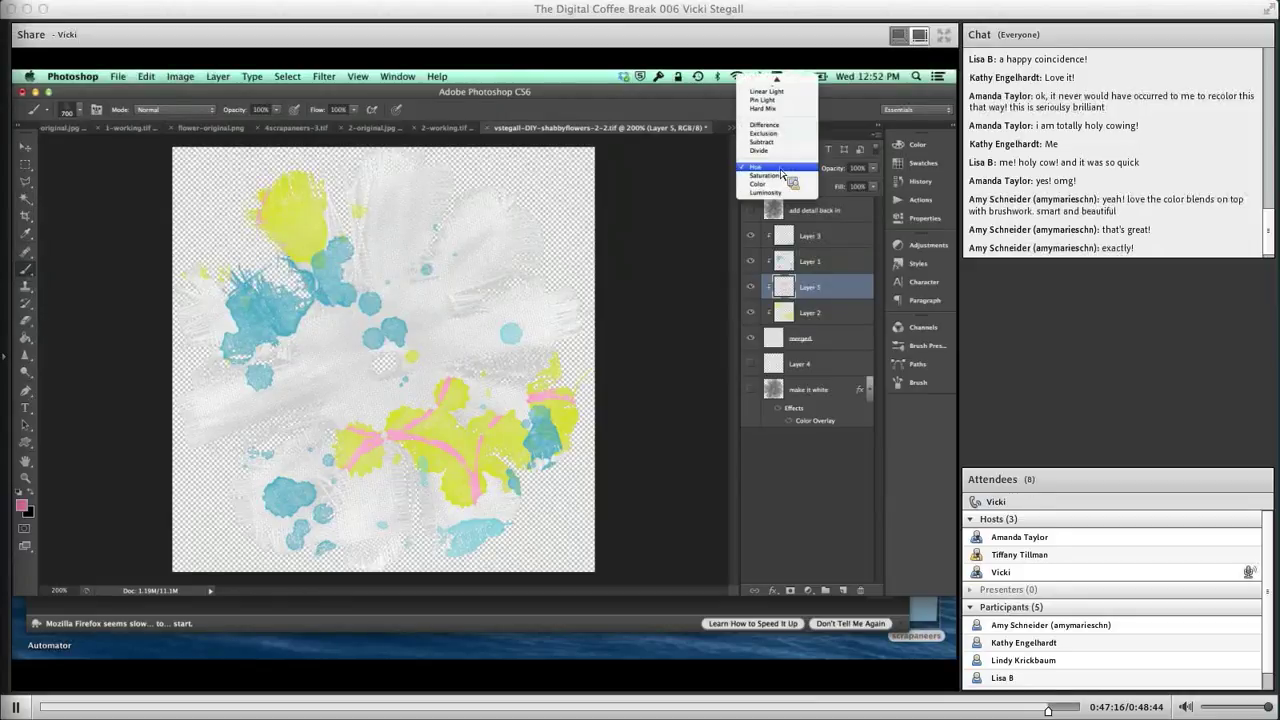
scroll(783, 175, up, 5)
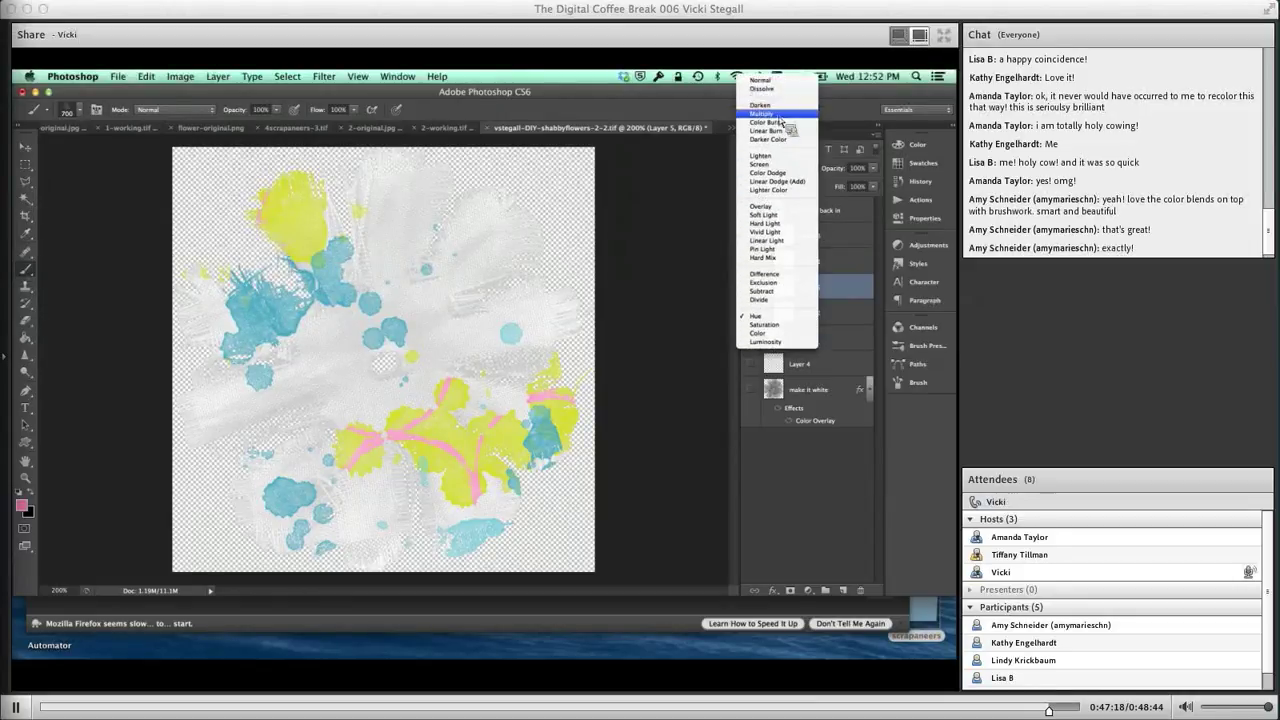
click(780, 116)
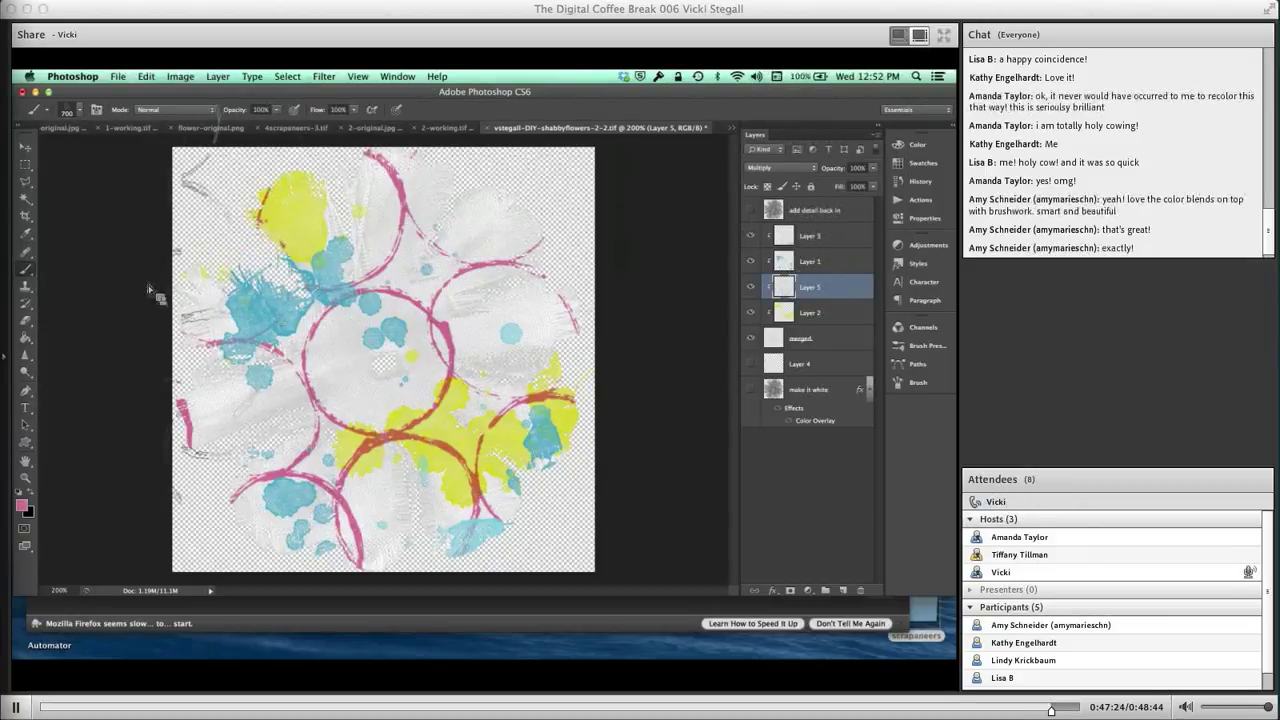
Select the "add detail back in" layer and make it visible above the decorated flower.
click(25, 147)
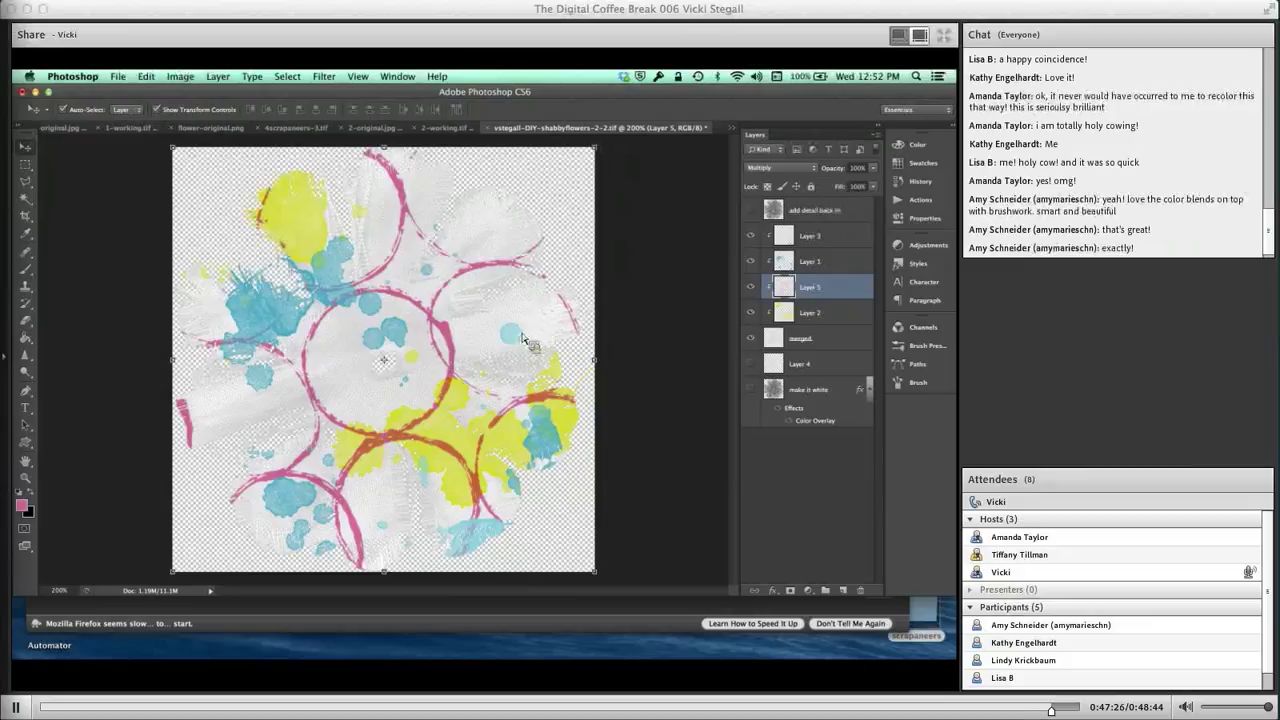
click(845, 392)
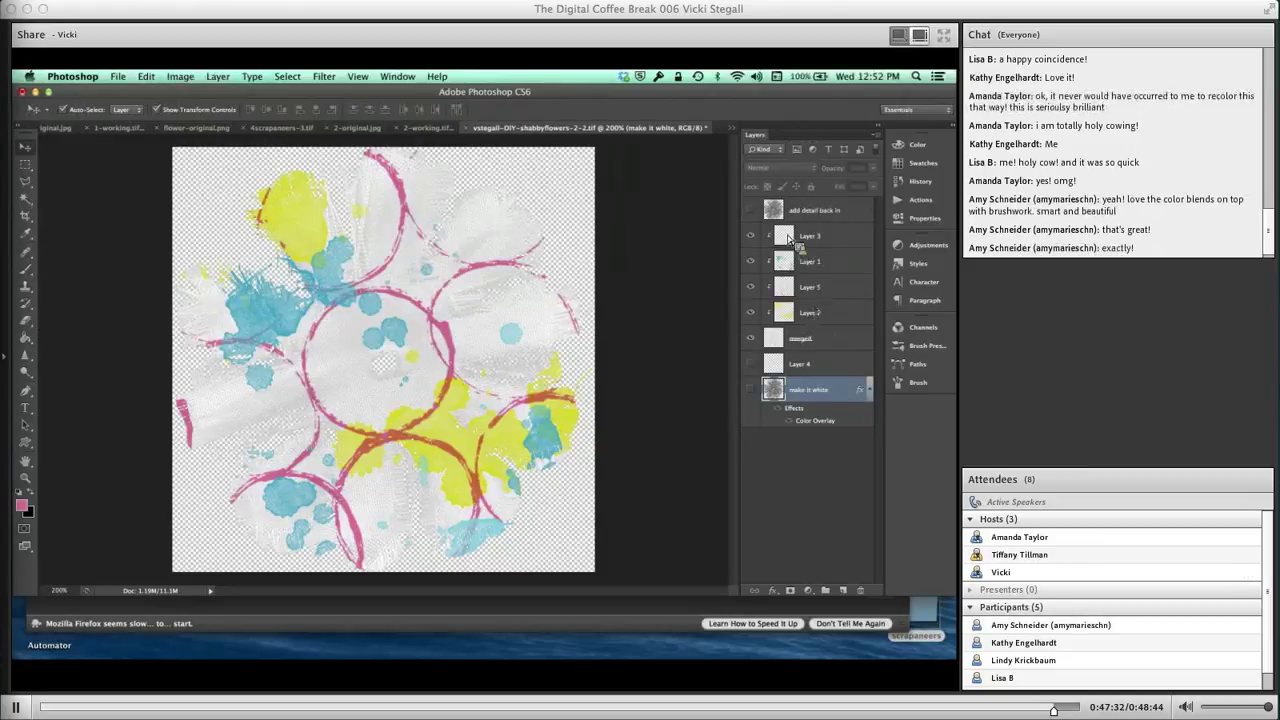
click(830, 210)
click(749, 210)
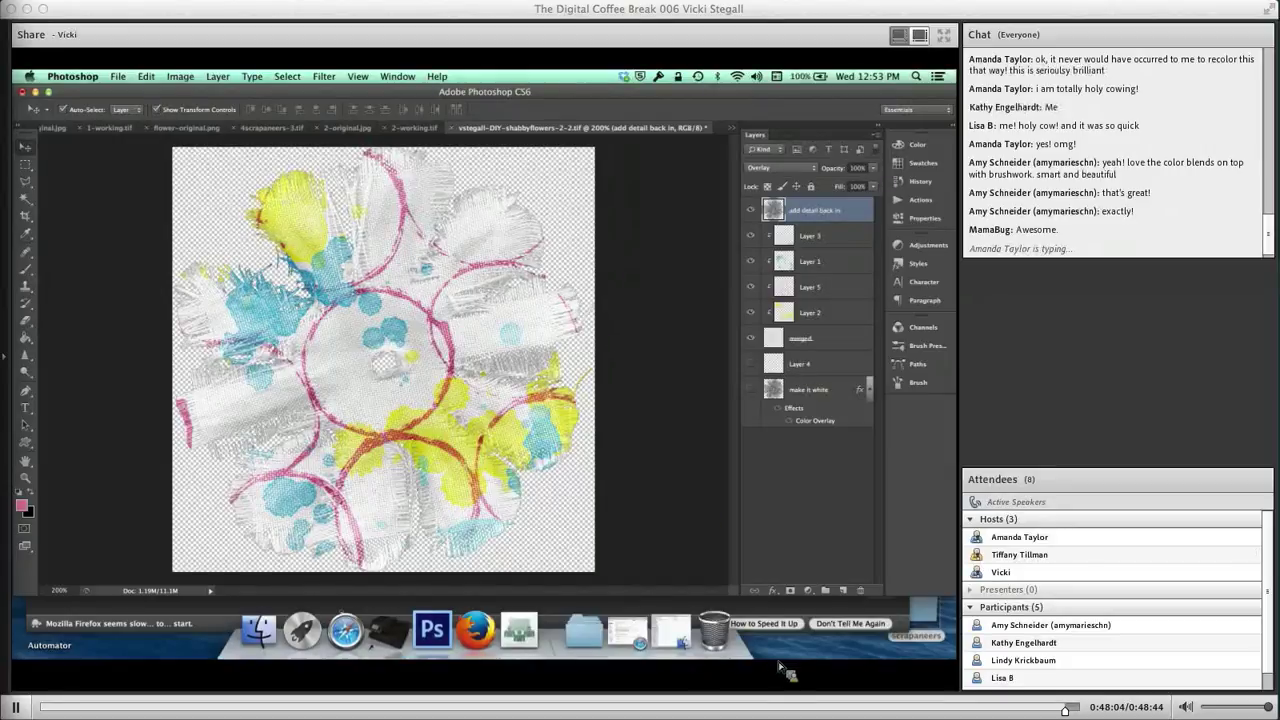
Switch from Photoshop to the Adobe Connect meeting.
click(740, 645)
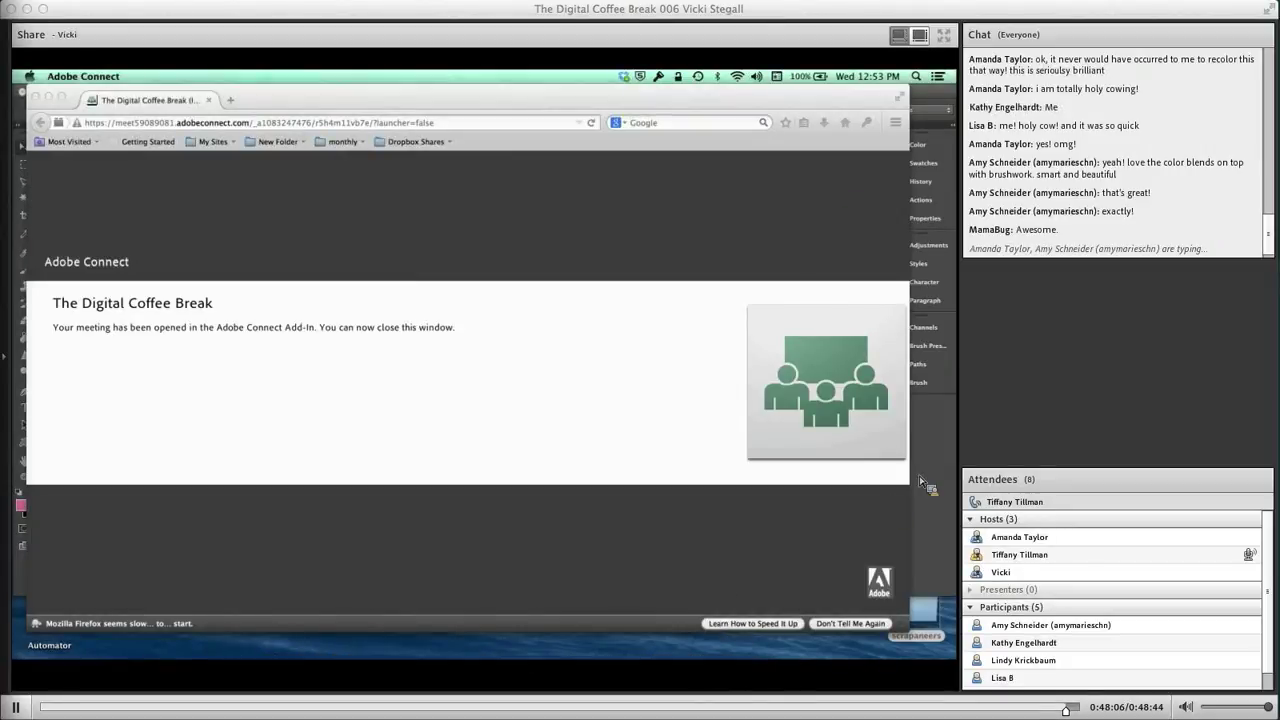